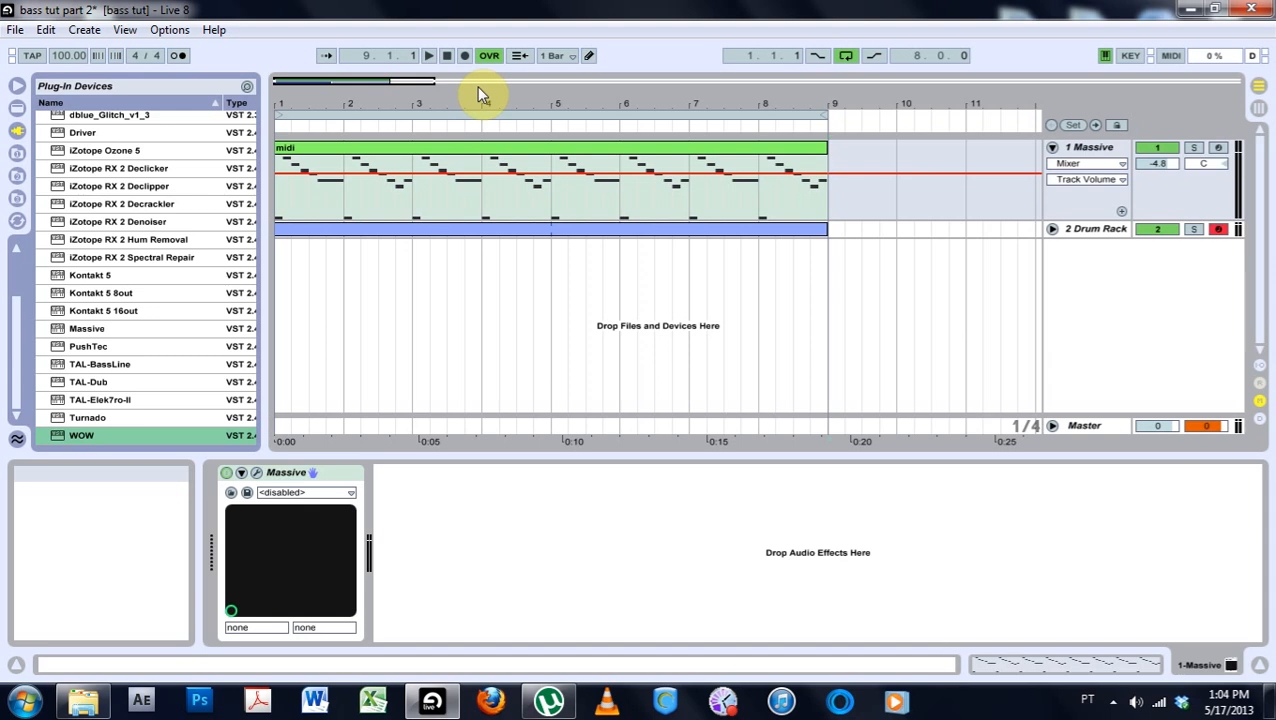
# - Return the song position to the start and briefly unfold the Drum Rack track to examine its pattern
pyautogui.click(450, 60)
pyautogui.click(450, 60)
pyautogui.click(1052, 229)
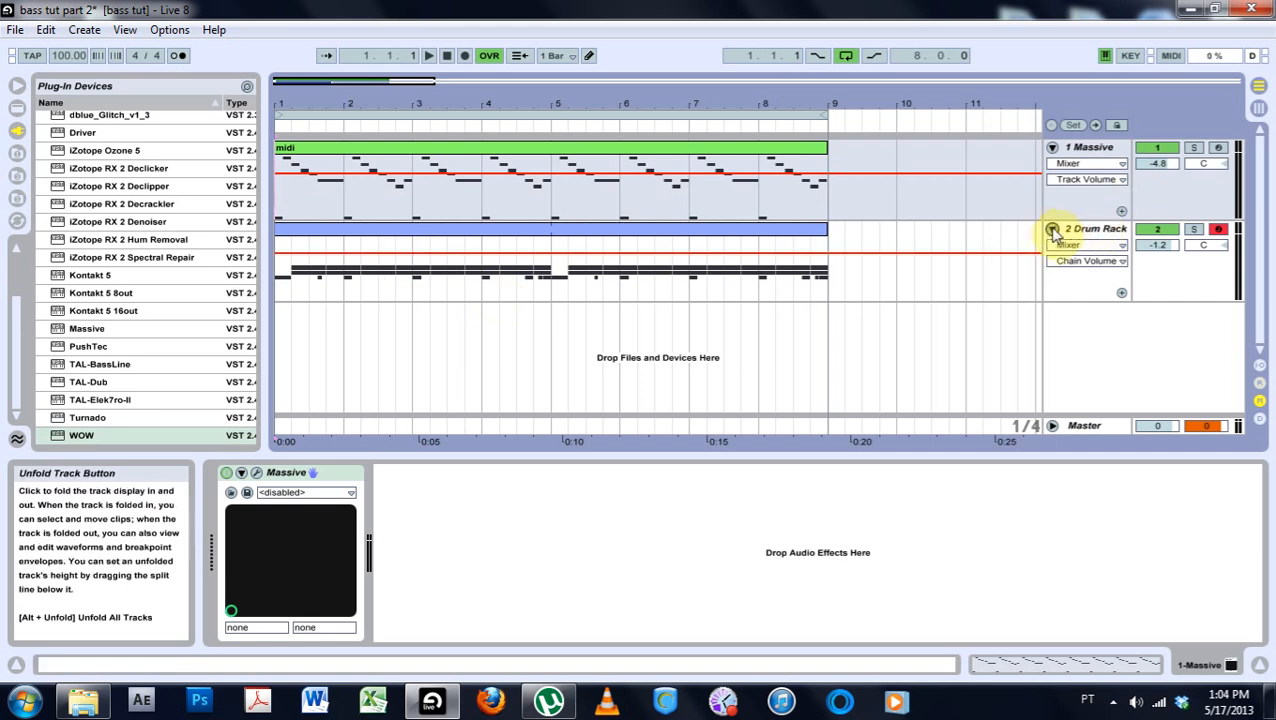
pyautogui.click(1053, 229)
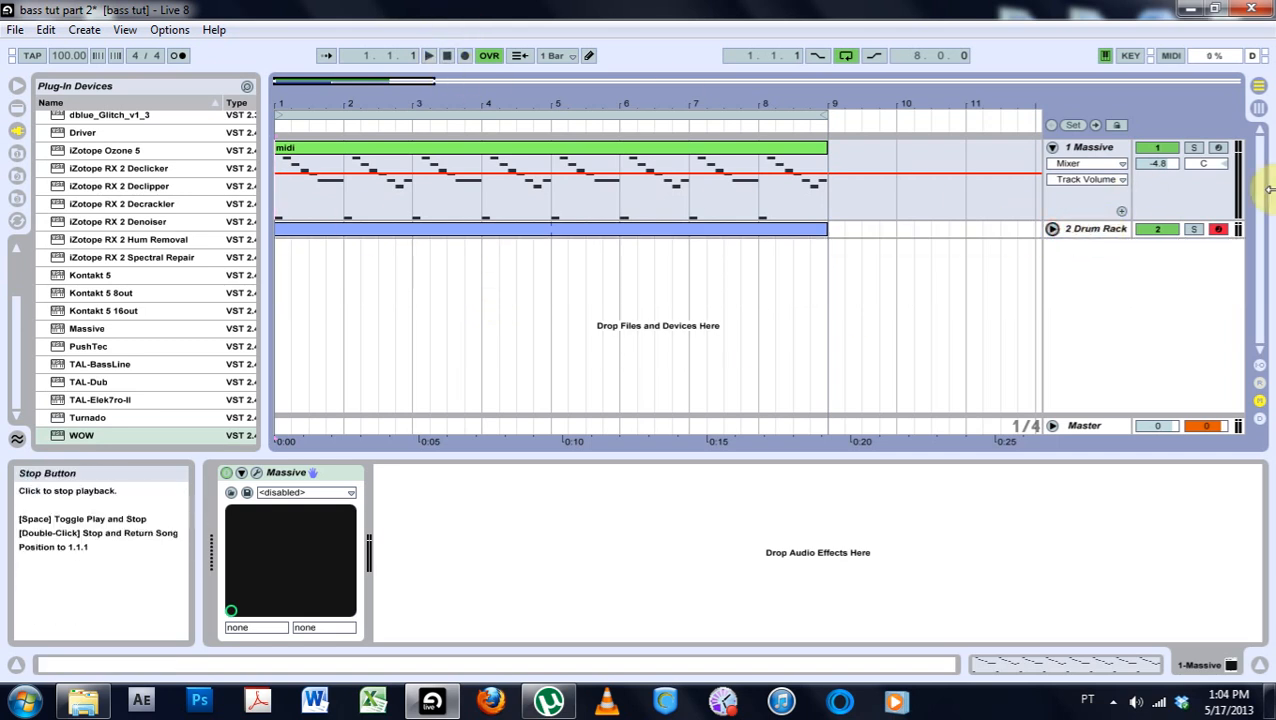
# - Lower the Massive track's volume to -5.3 and play back the arrangement to check the balance
pyautogui.moveTo(1160, 163); pyautogui.dragTo(1160, 170)
pyautogui.click(428, 55)
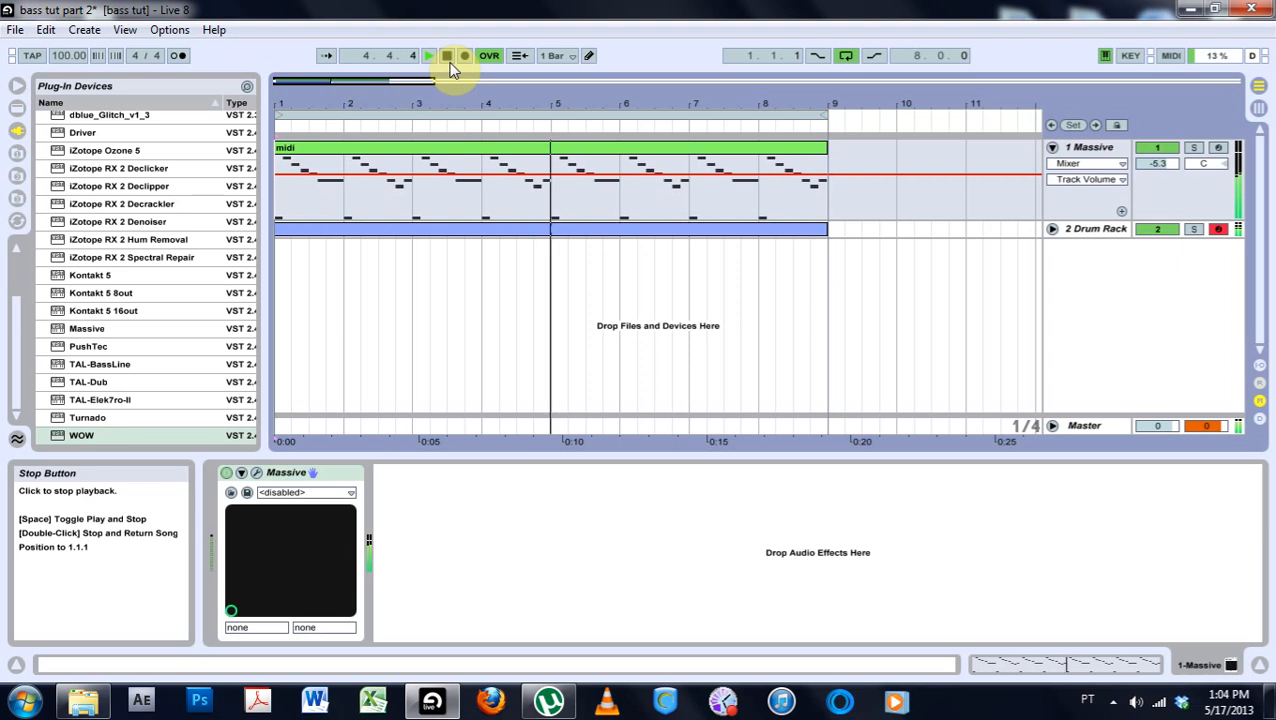
pyautogui.click(448, 58)
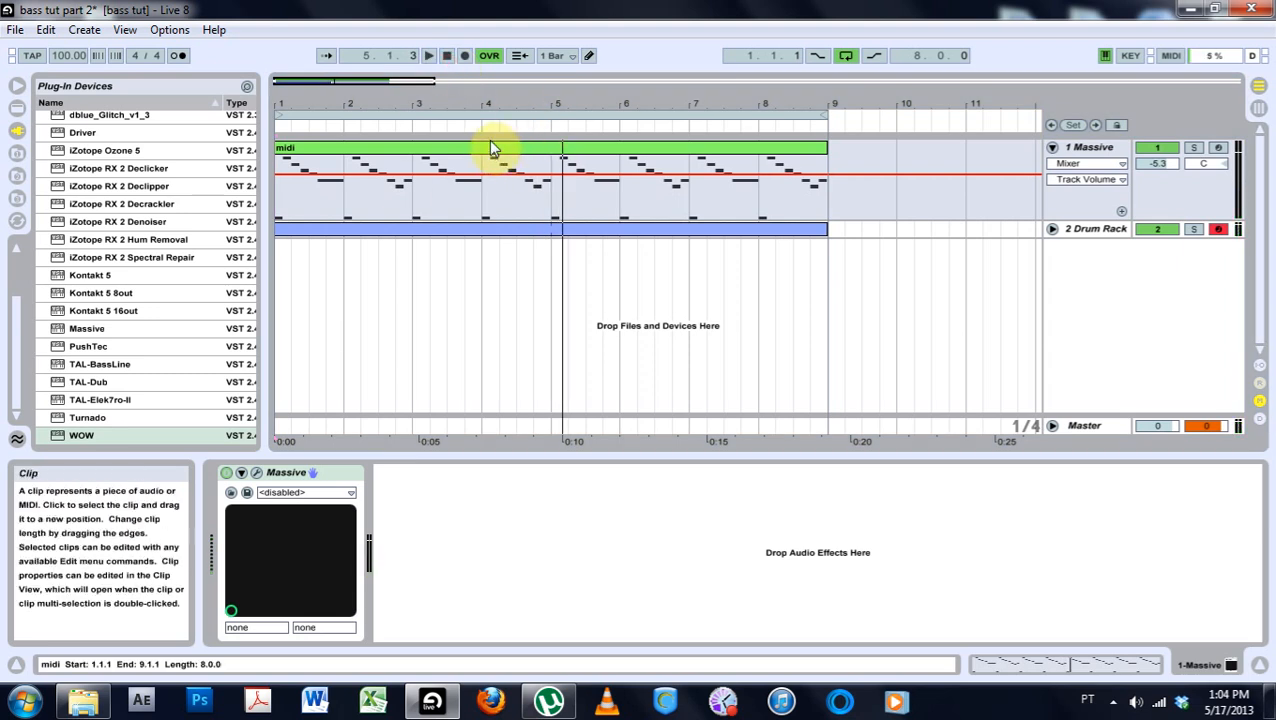
# - Delete all C4, A#3, G#3 and G3 notes from the Massive track's midi clip and play the result
pyautogui.click(490, 148)
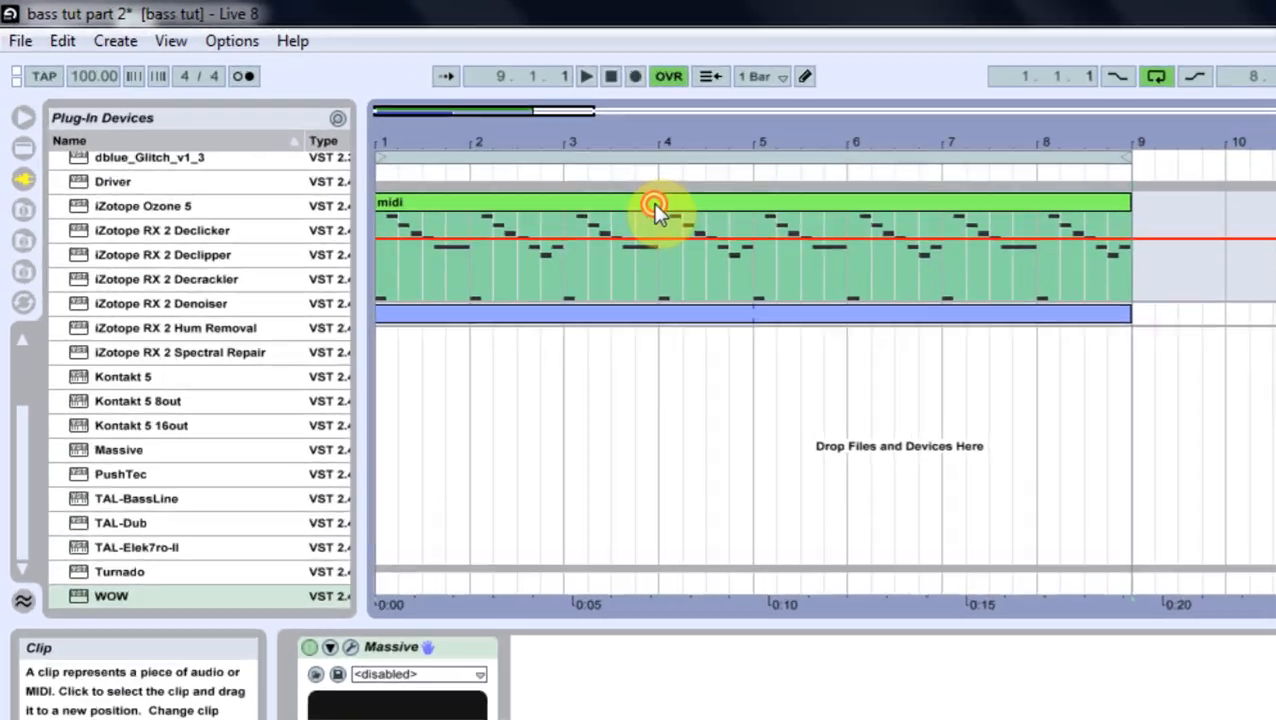
pyautogui.doubleClick(506, 156)
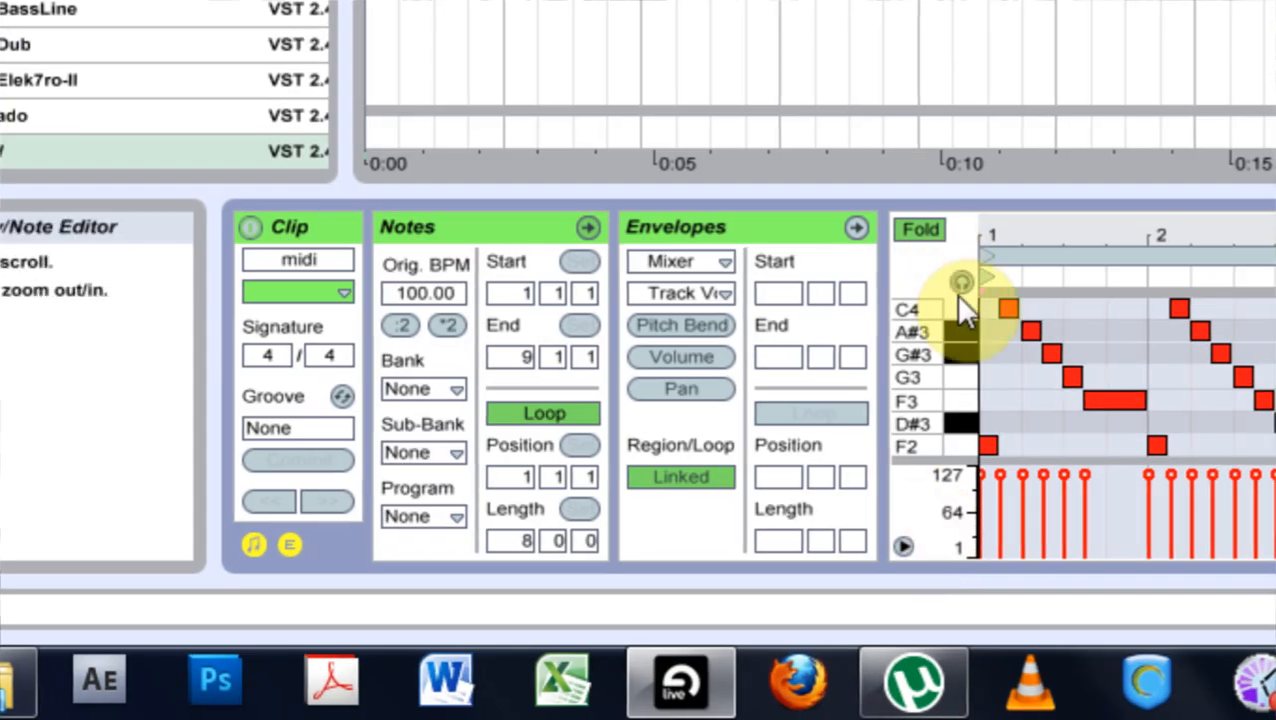
pyautogui.click(955, 307)
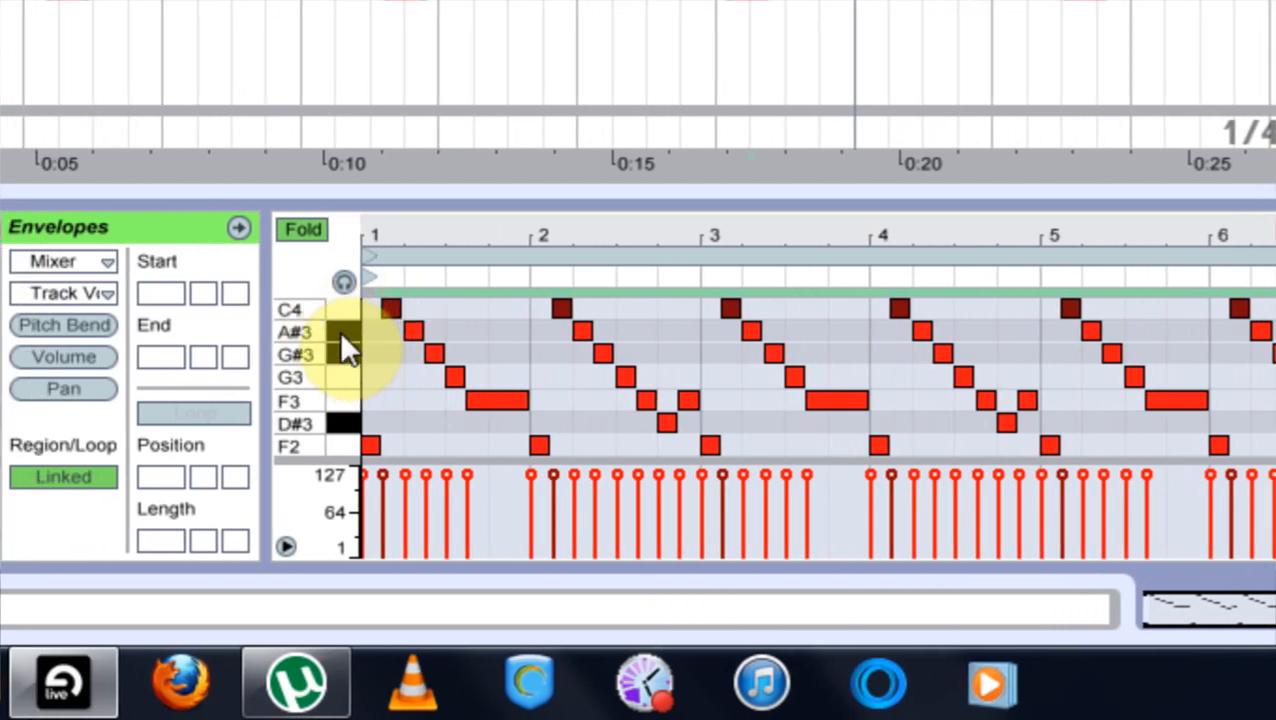
pyautogui.moveTo(345, 323)
pyautogui.mouseDown()
pyautogui.moveTo(339, 418)
pyautogui.moveTo(324, 316)
pyautogui.moveTo(312, 400)
pyautogui.mouseUp()
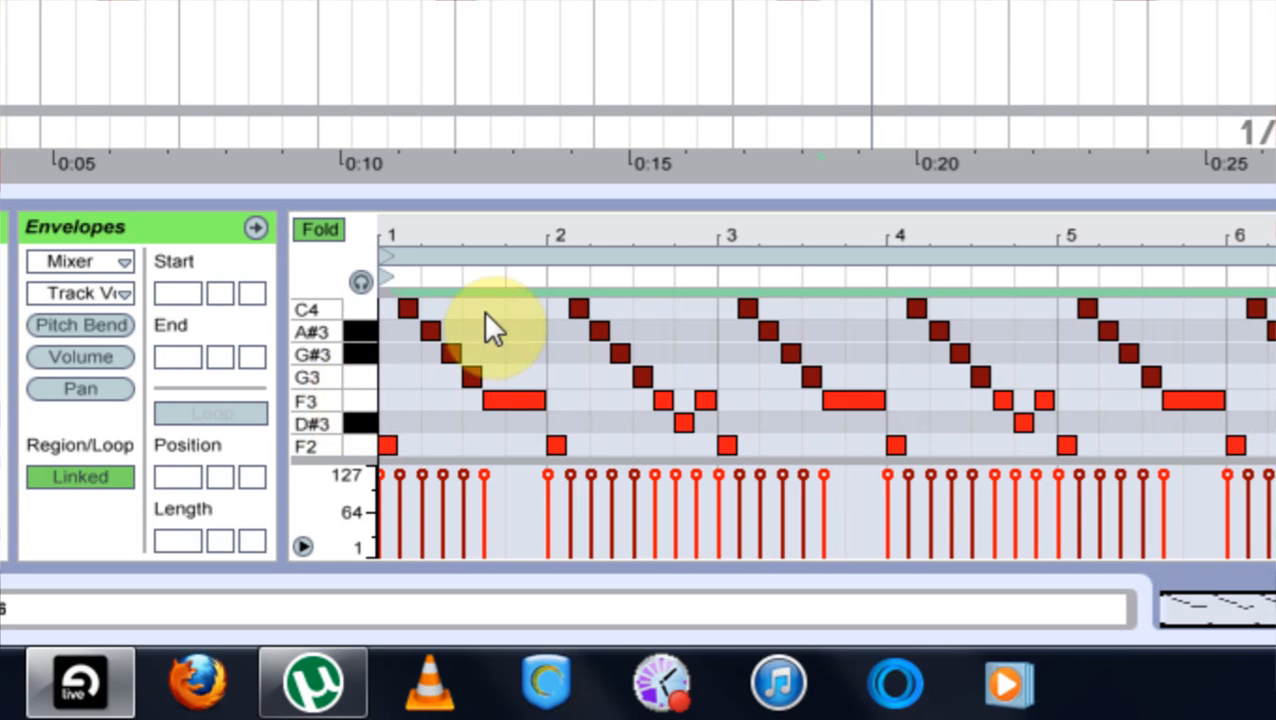
pyautogui.press('Delete')
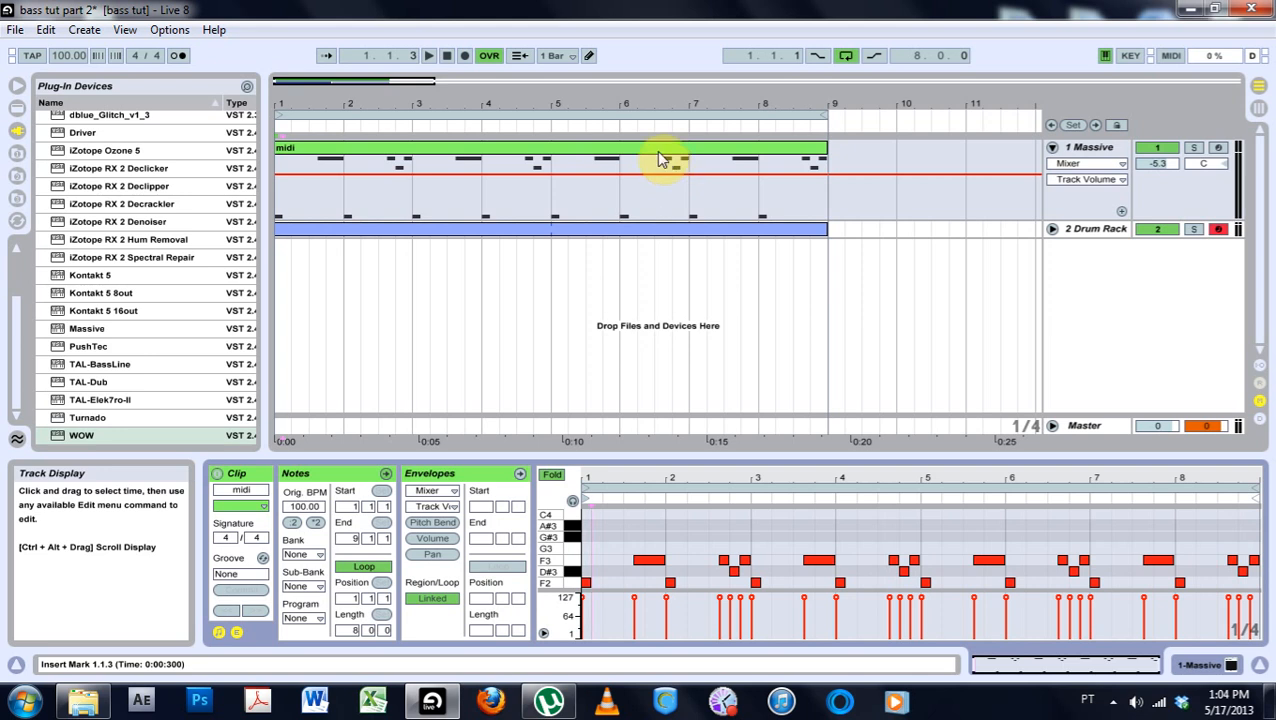
pyautogui.press('space')
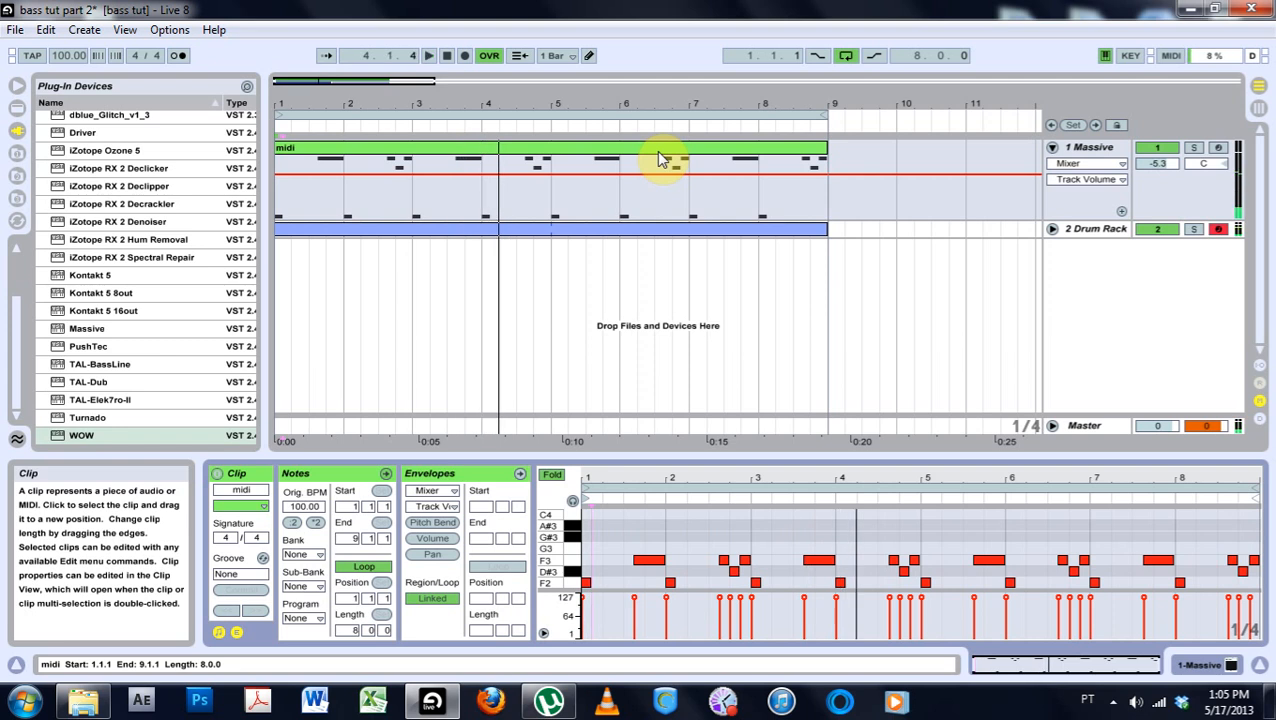
# - Duplicate the Massive track and delete bars 3–4 and 7–8 from the original track's clip
pyautogui.click(1082, 148)
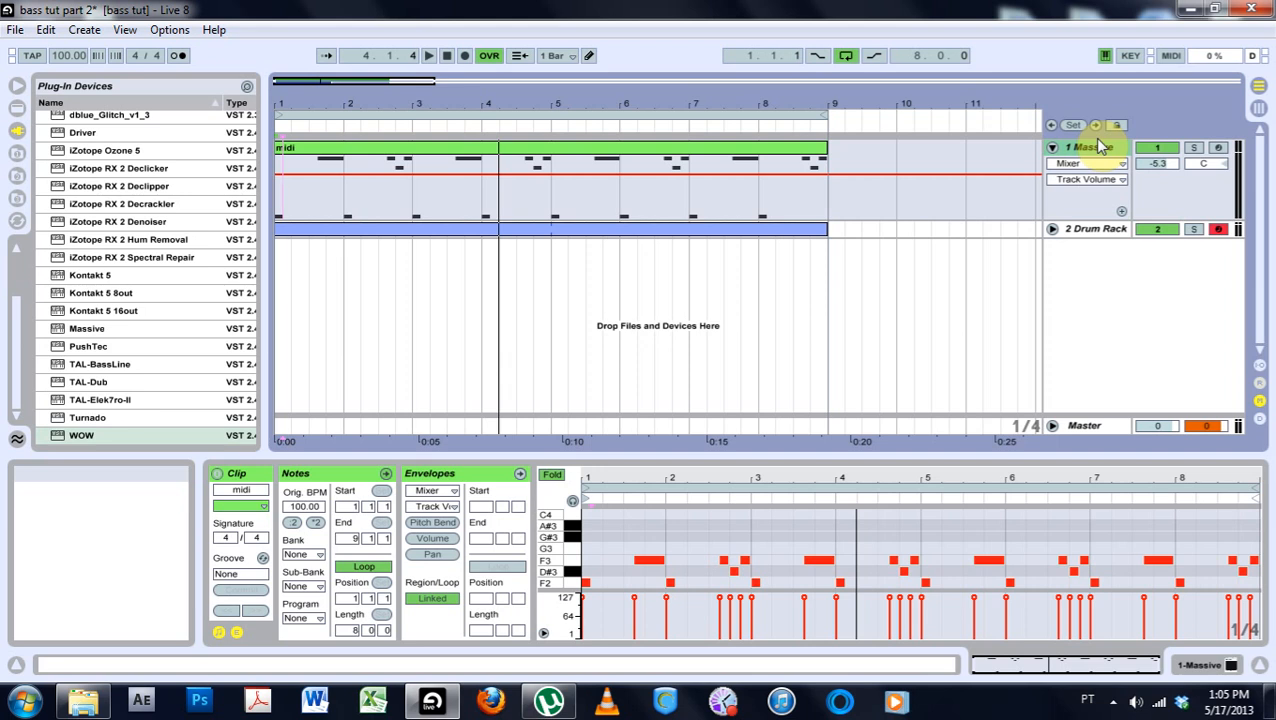
pyautogui.hotkey('ctrl', 'd')
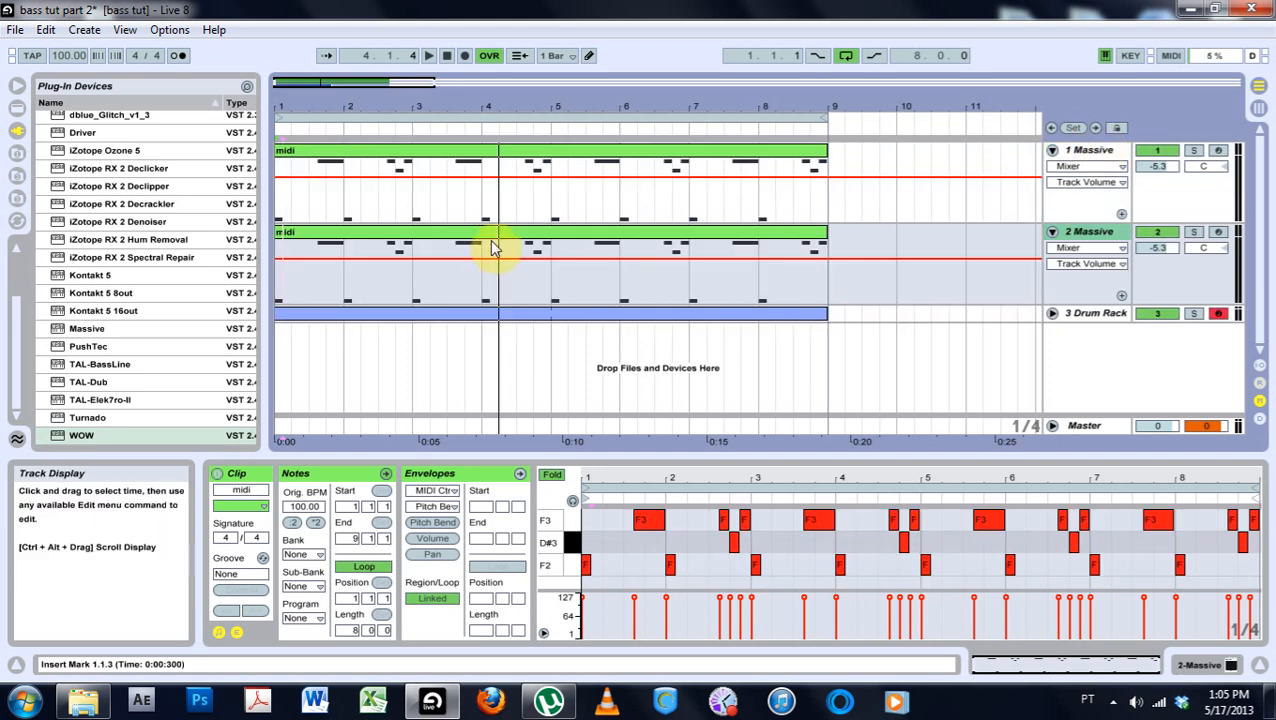
pyautogui.click(415, 210)
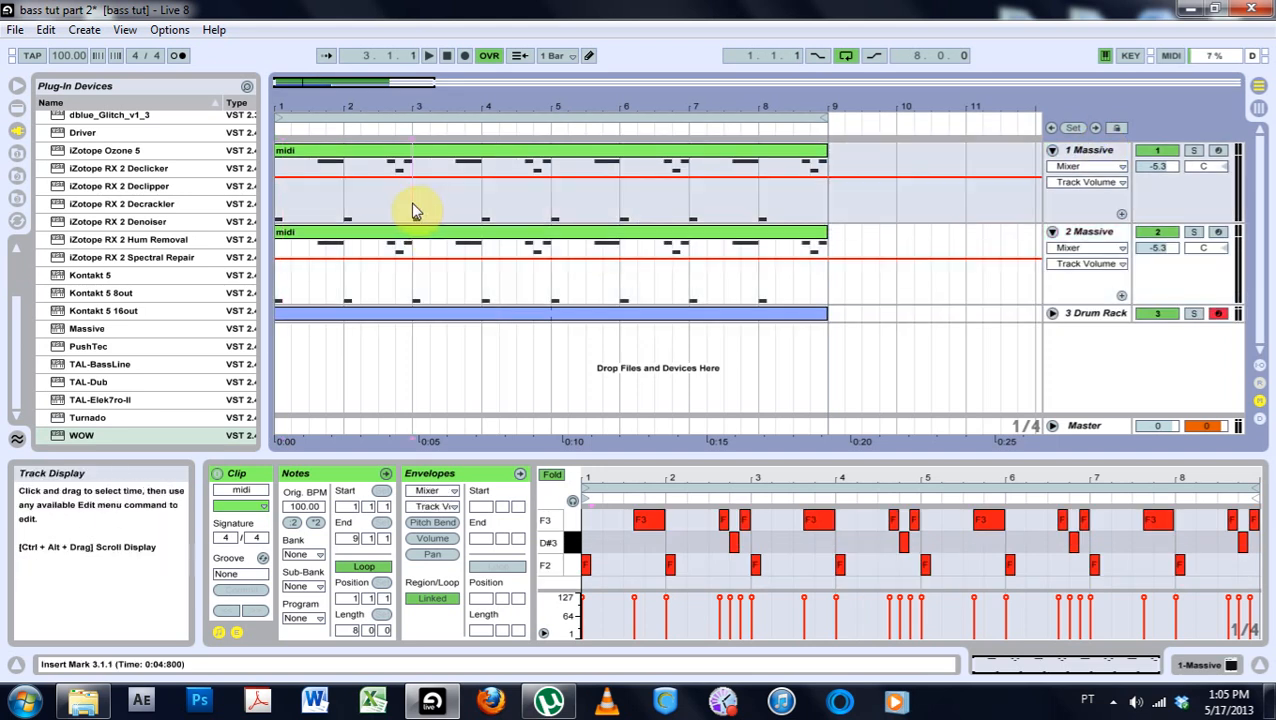
pyautogui.moveTo(415, 210); pyautogui.dragTo(552, 205)
pyautogui.press('Delete')
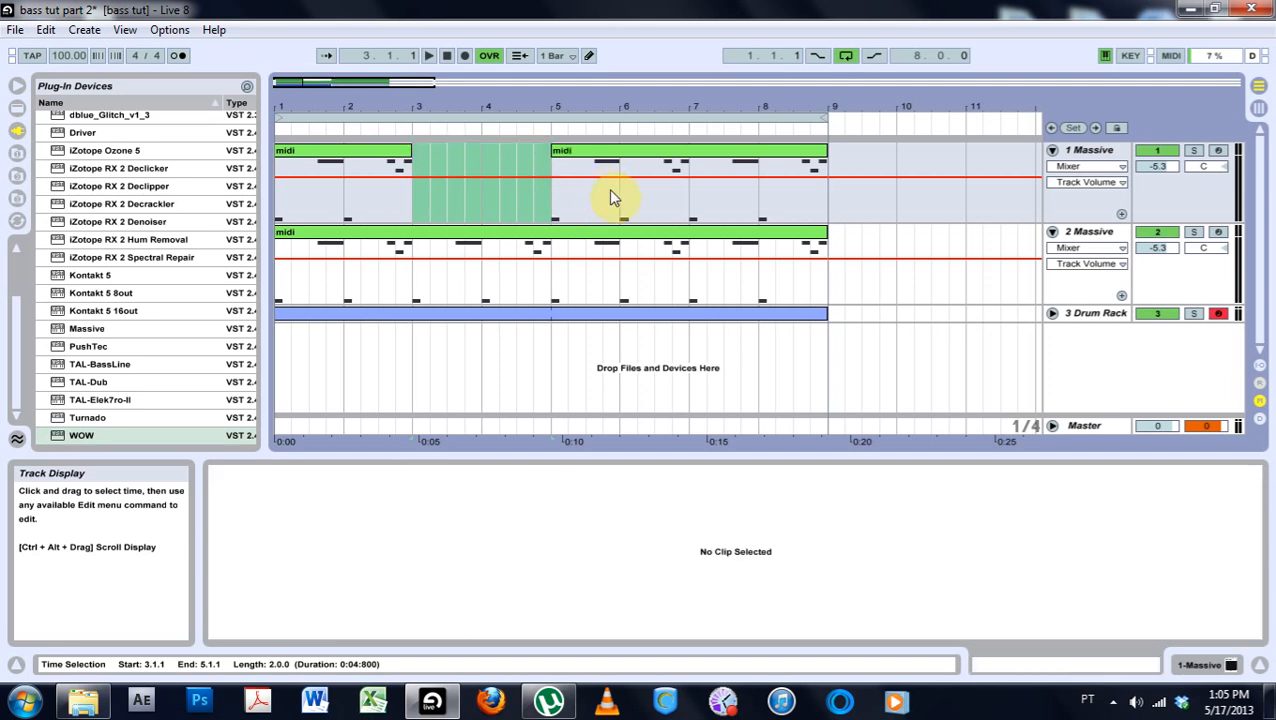
pyautogui.moveTo(686, 210); pyautogui.dragTo(826, 213)
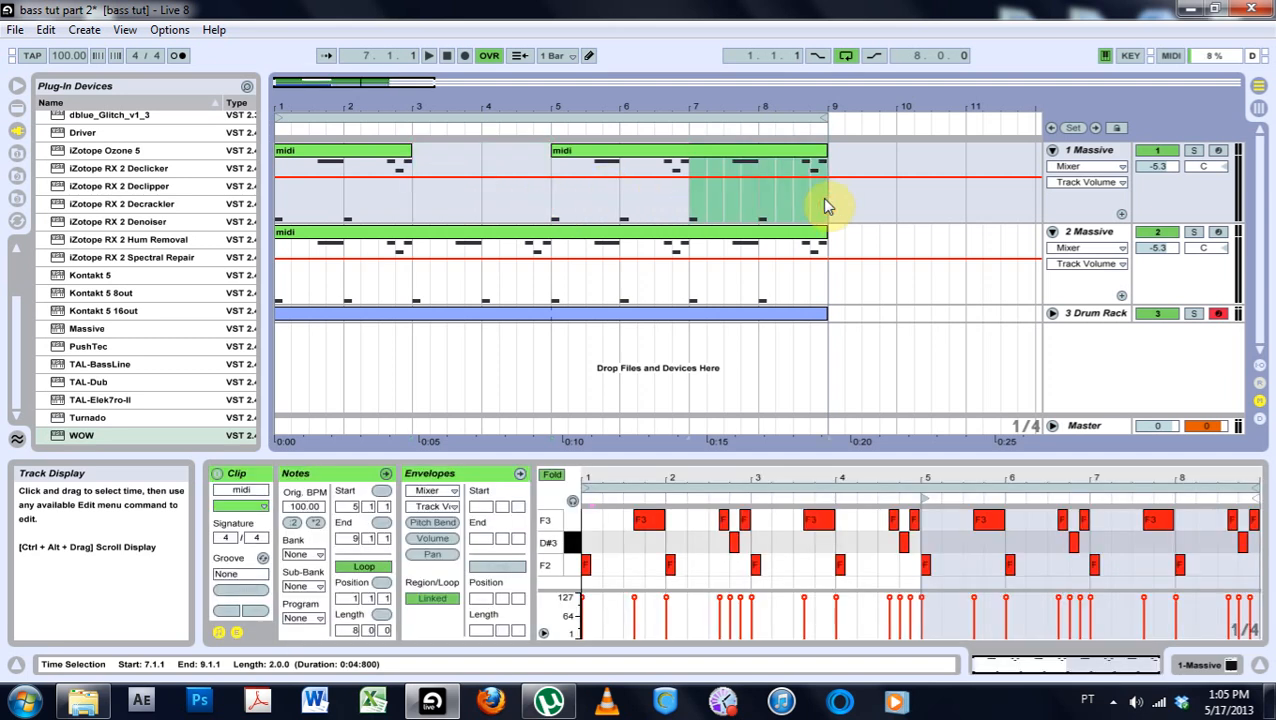
pyautogui.press('Delete')
# - Delete bars 1–2 and 5–6 from the duplicated Massive track so its clips alternate with the original's
pyautogui.moveTo(415, 293); pyautogui.dragTo(236, 287)
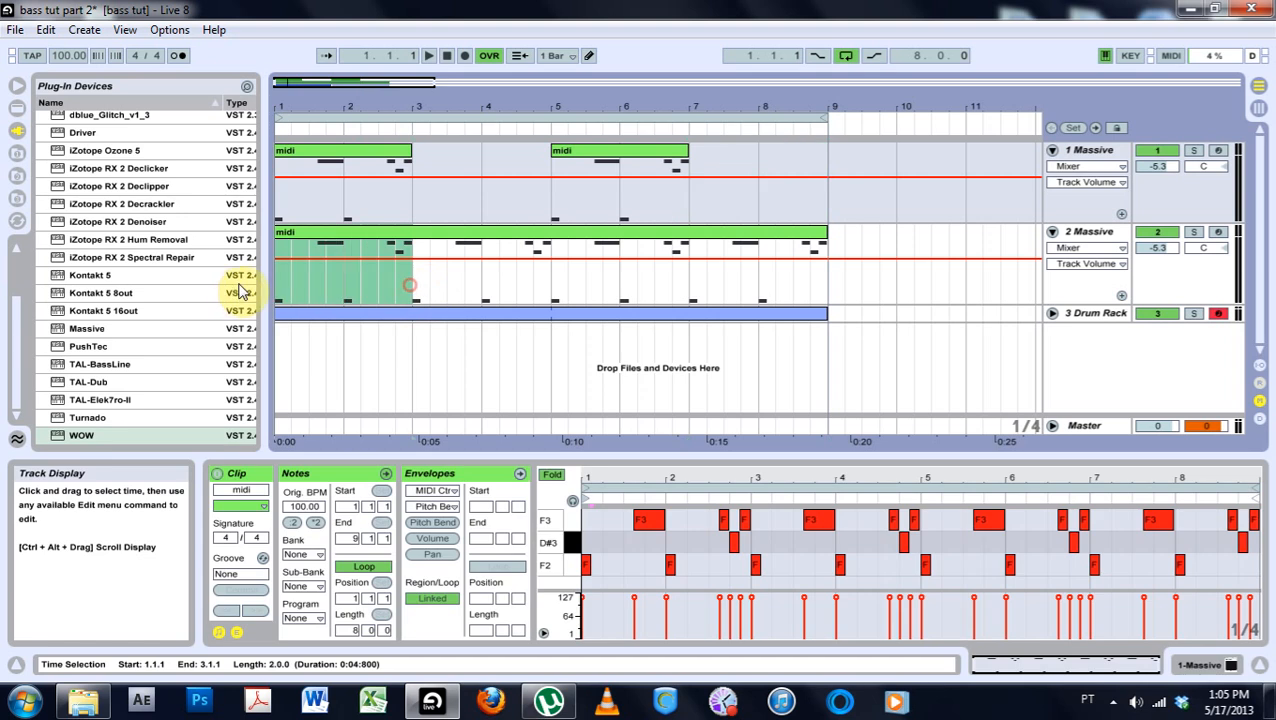
pyautogui.press('Delete')
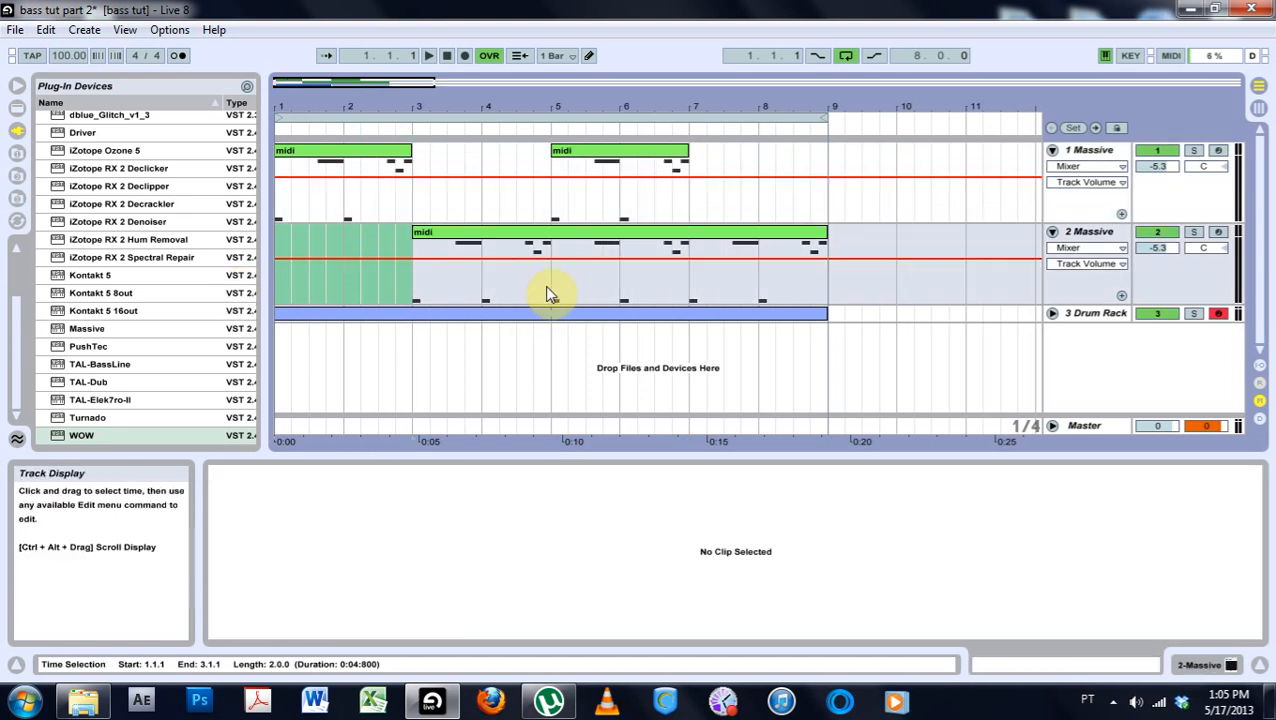
pyautogui.moveTo(548, 288); pyautogui.dragTo(686, 291)
pyautogui.press('Delete')
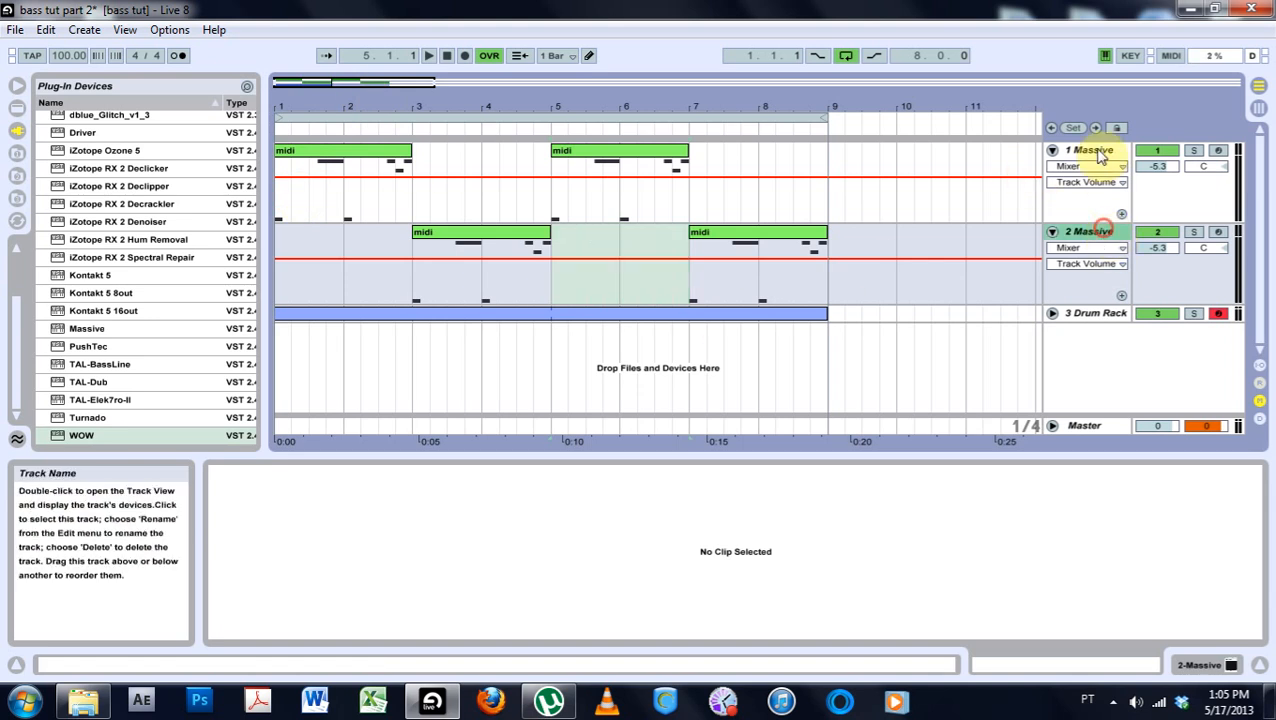
pyautogui.click(1090, 232)
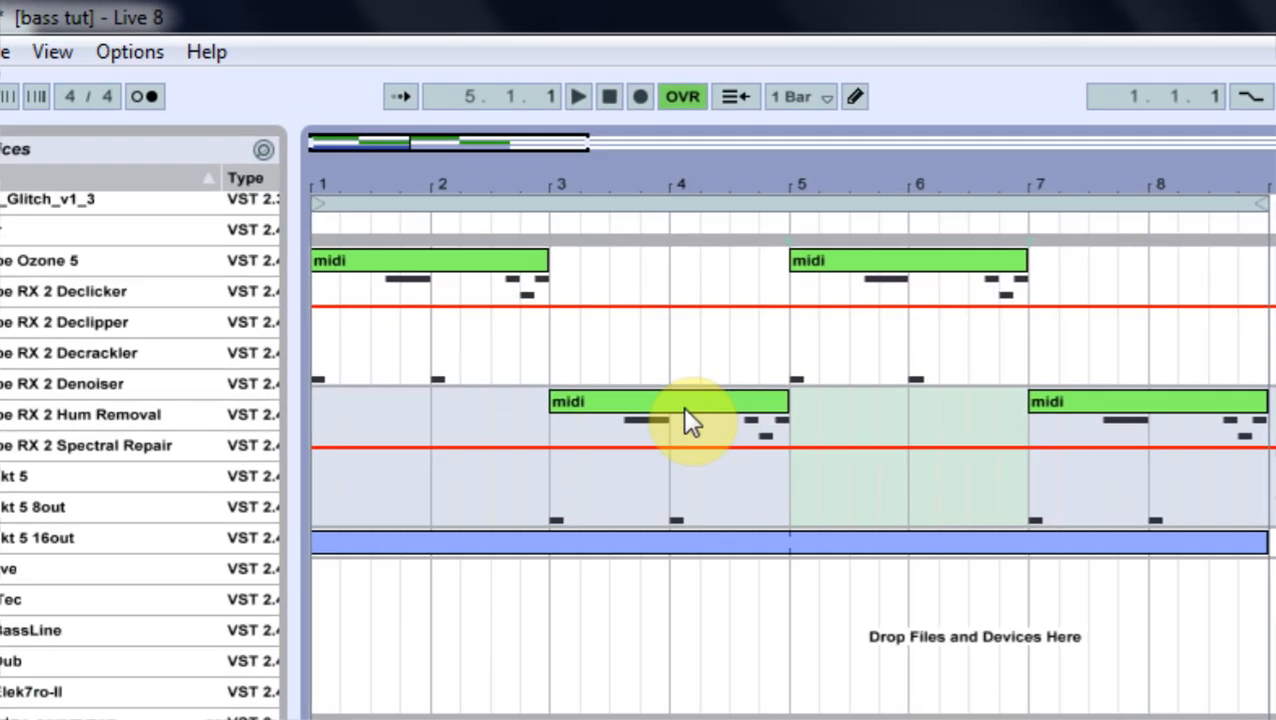
# - Lengthen the F2 notes at the start of bars 3 and 4 in the duplicate track's first clip to one beat
pyautogui.click(684, 408)
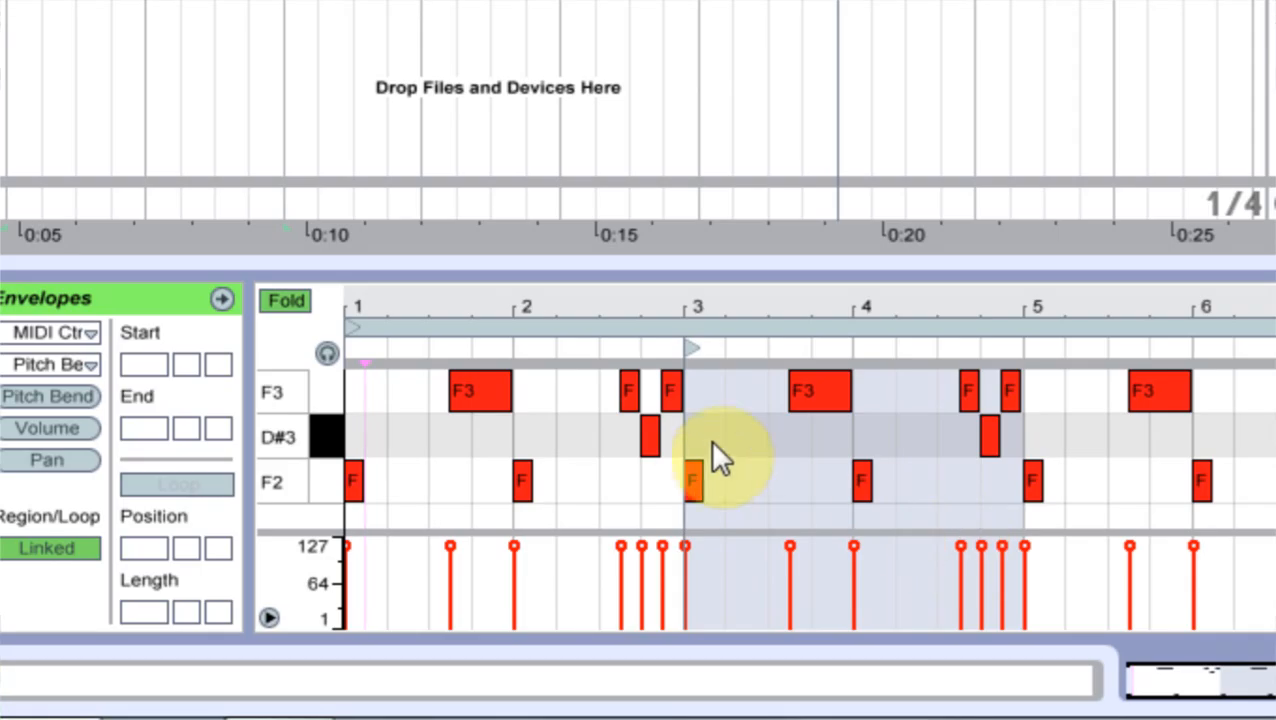
pyautogui.moveTo(704, 482); pyautogui.dragTo(730, 490)
pyautogui.moveTo(873, 482); pyautogui.dragTo(895, 482)
# - Try to lengthen the low F2 notes in the duplicate track's last clip to one beat
pyautogui.click(623, 219)
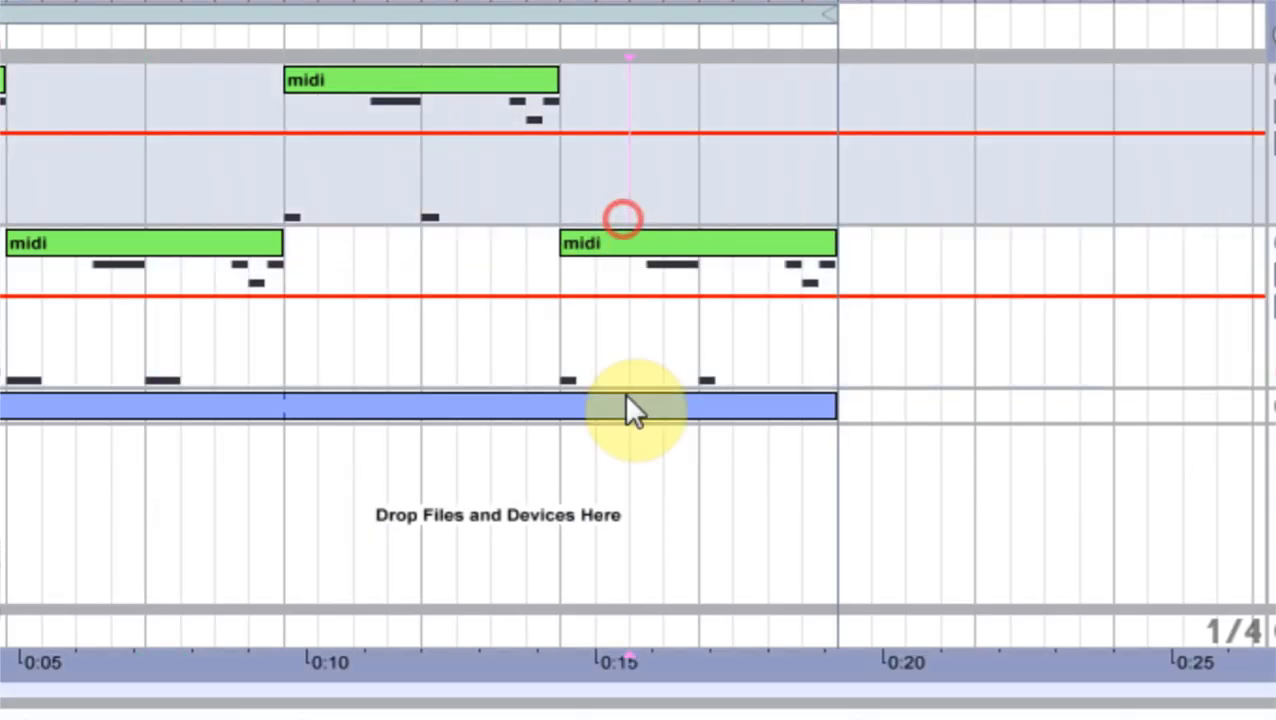
pyautogui.click(634, 244)
pyautogui.click(896, 564)
pyautogui.moveTo(870, 557); pyautogui.dragTo(888, 557)
pyautogui.moveTo(1040, 542); pyautogui.dragTo(1066, 543)
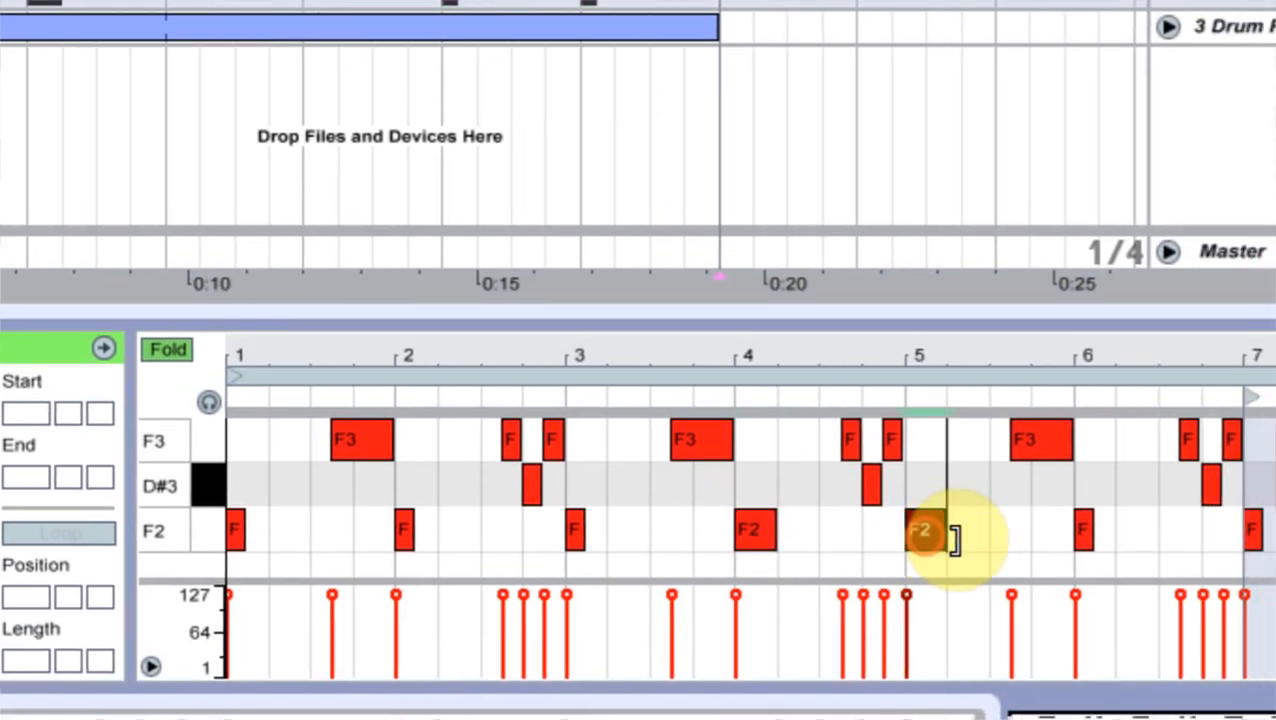
pyautogui.click(768, 346)
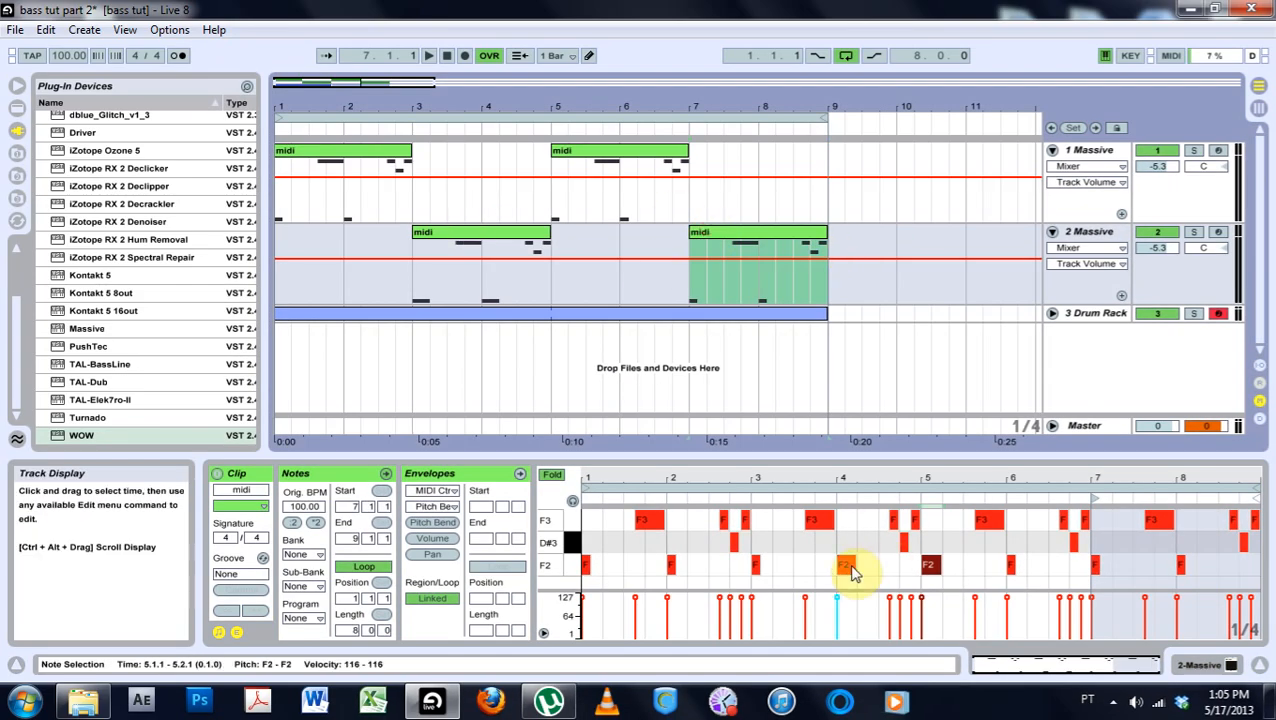
# - Play the duplicate track's edited bar 3–4 clip and copy it over the clip at bars 7–8
pyautogui.click(459, 239)
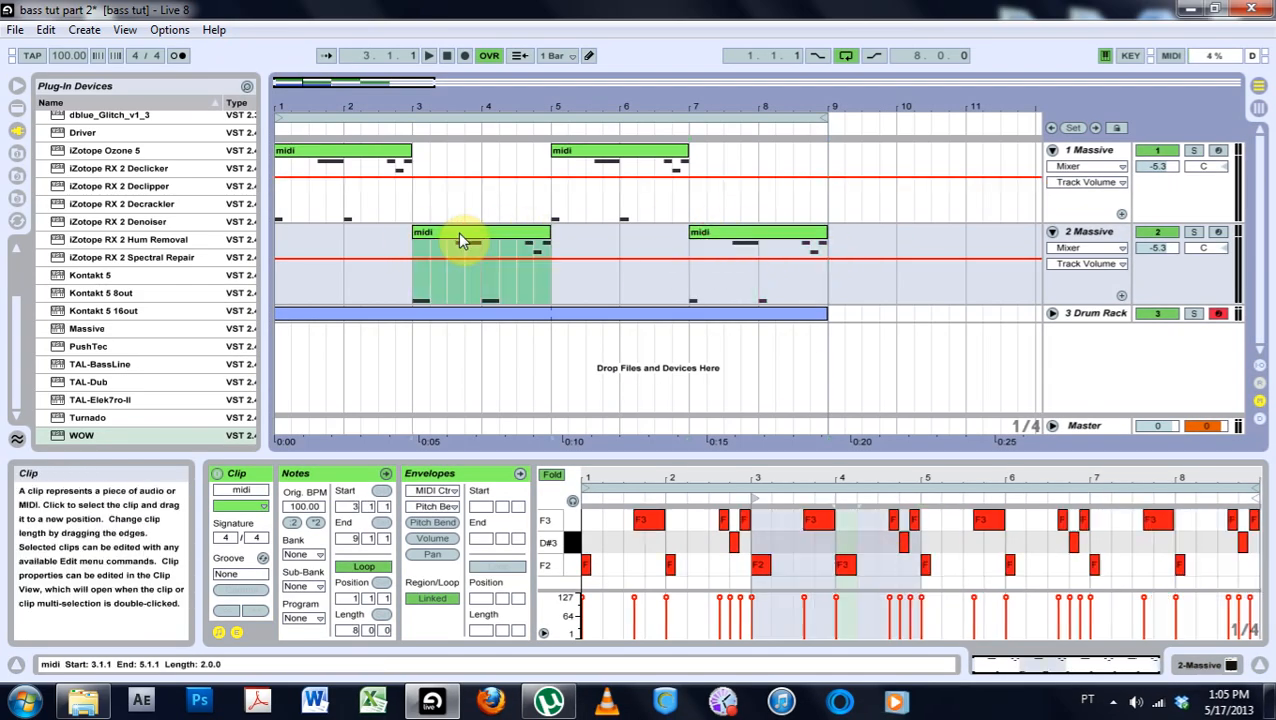
pyautogui.press('space')
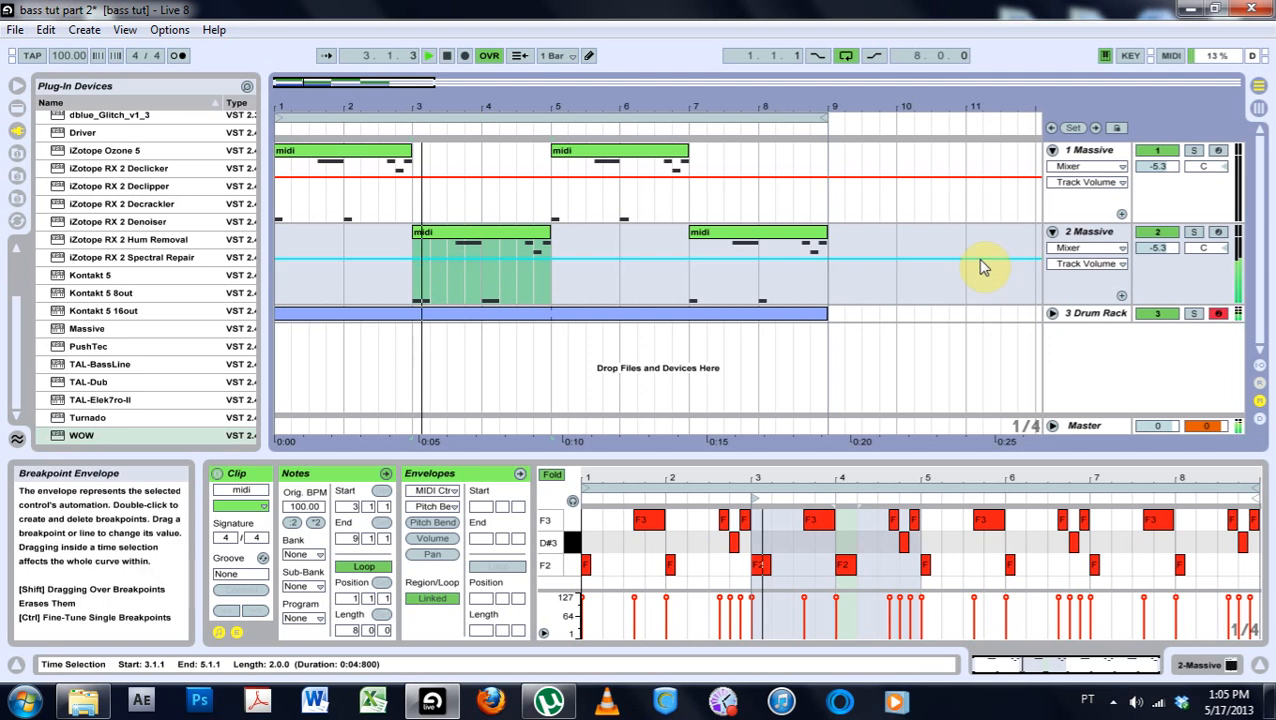
pyautogui.moveTo(480, 236); pyautogui.dragTo(759, 253)
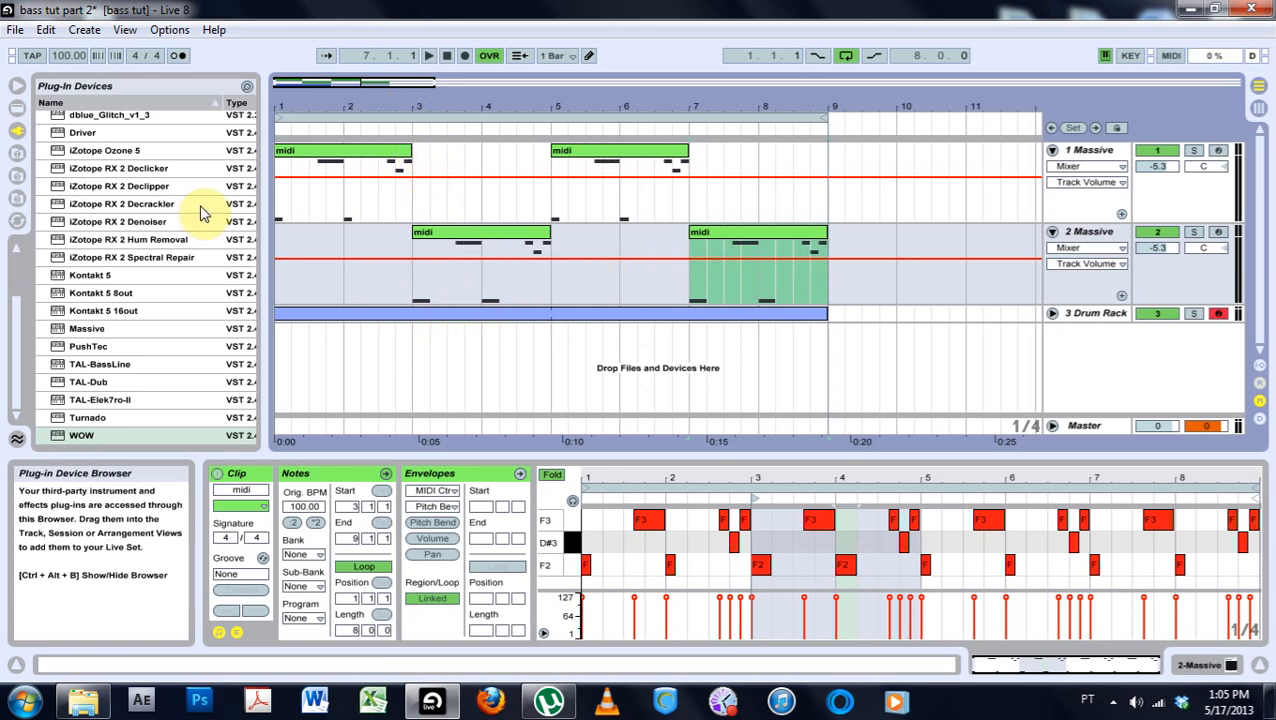
# - Open the duplicate track's Massive editor, show the 7 PERF performer and enable Load Curve
pyautogui.click(1098, 238)
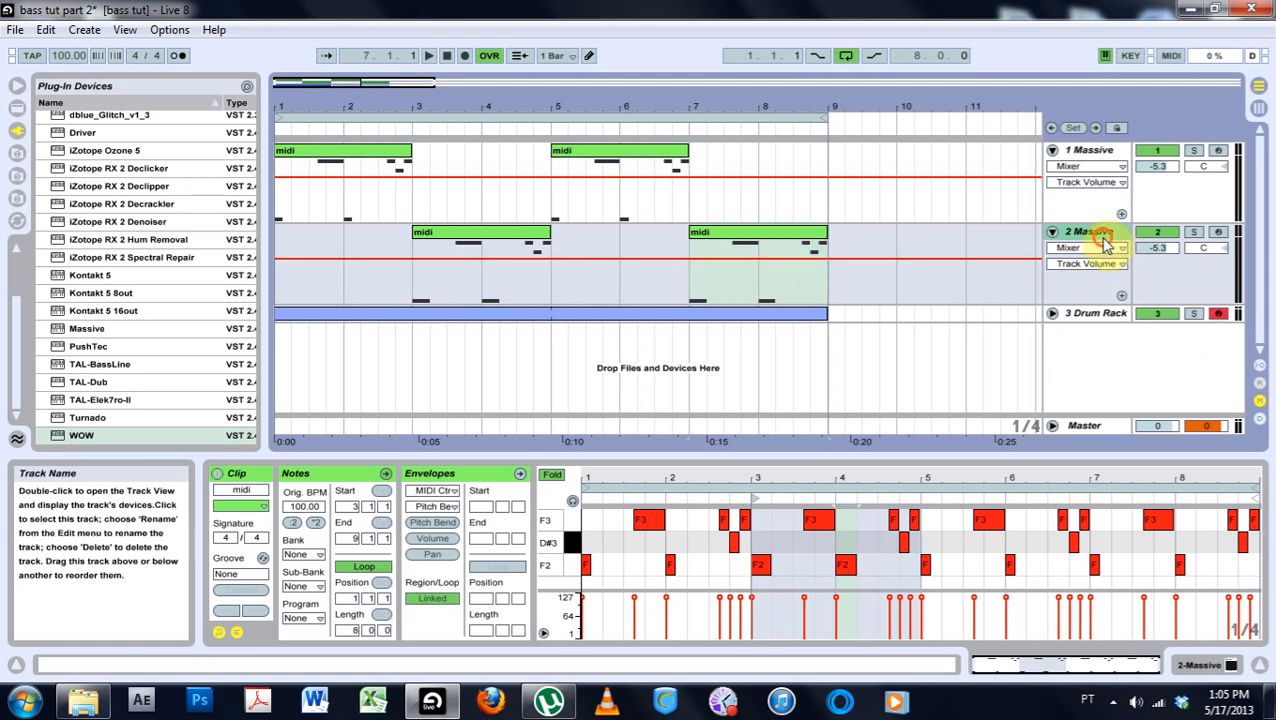
pyautogui.click(1208, 662)
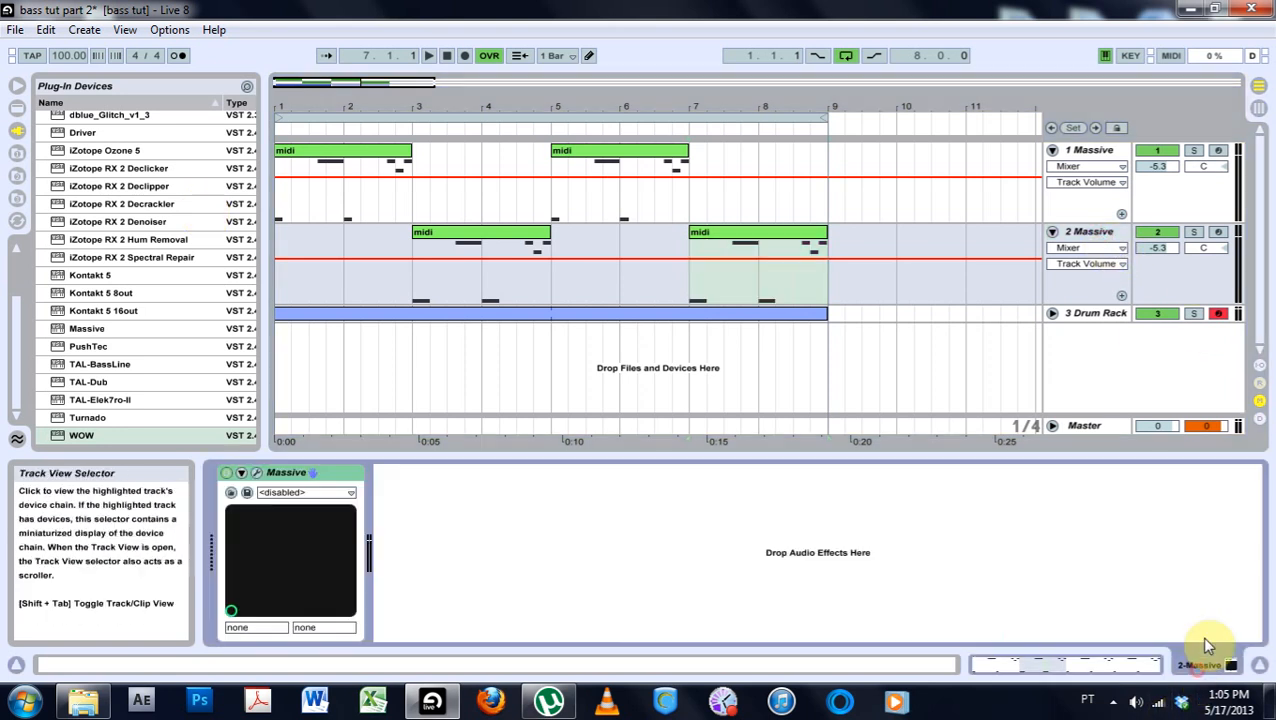
pyautogui.click(259, 482)
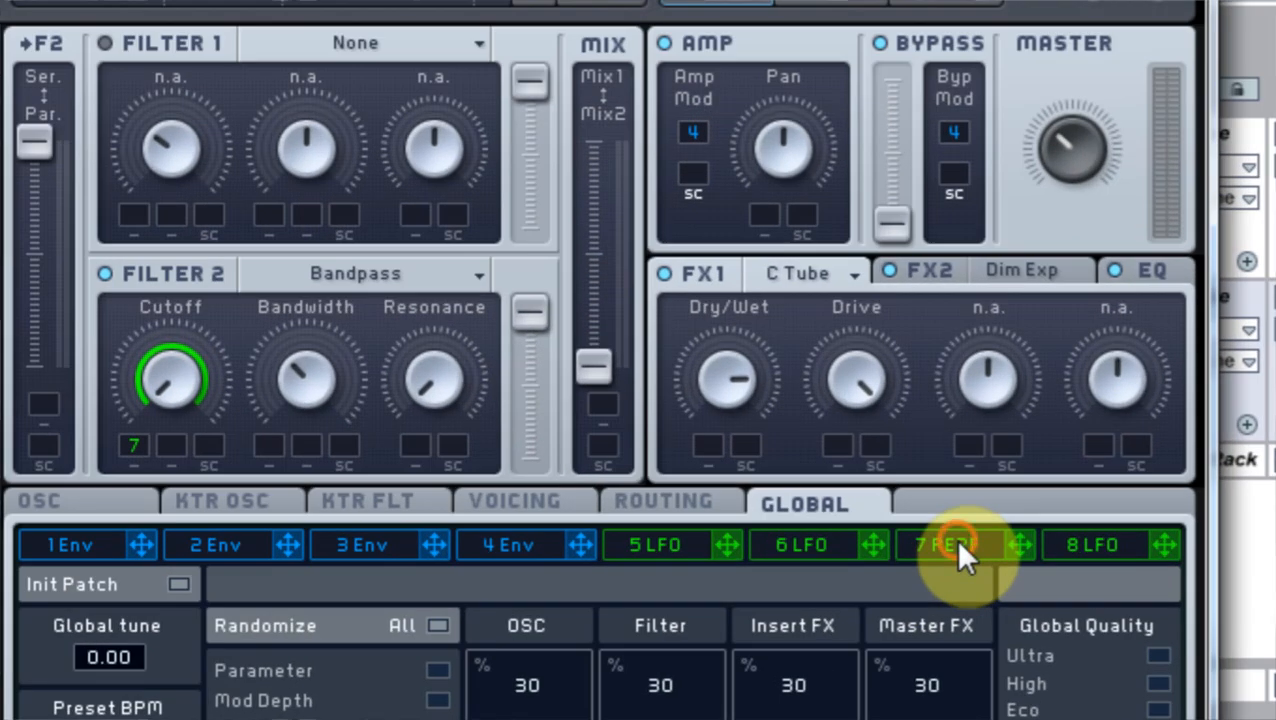
pyautogui.click(1092, 396)
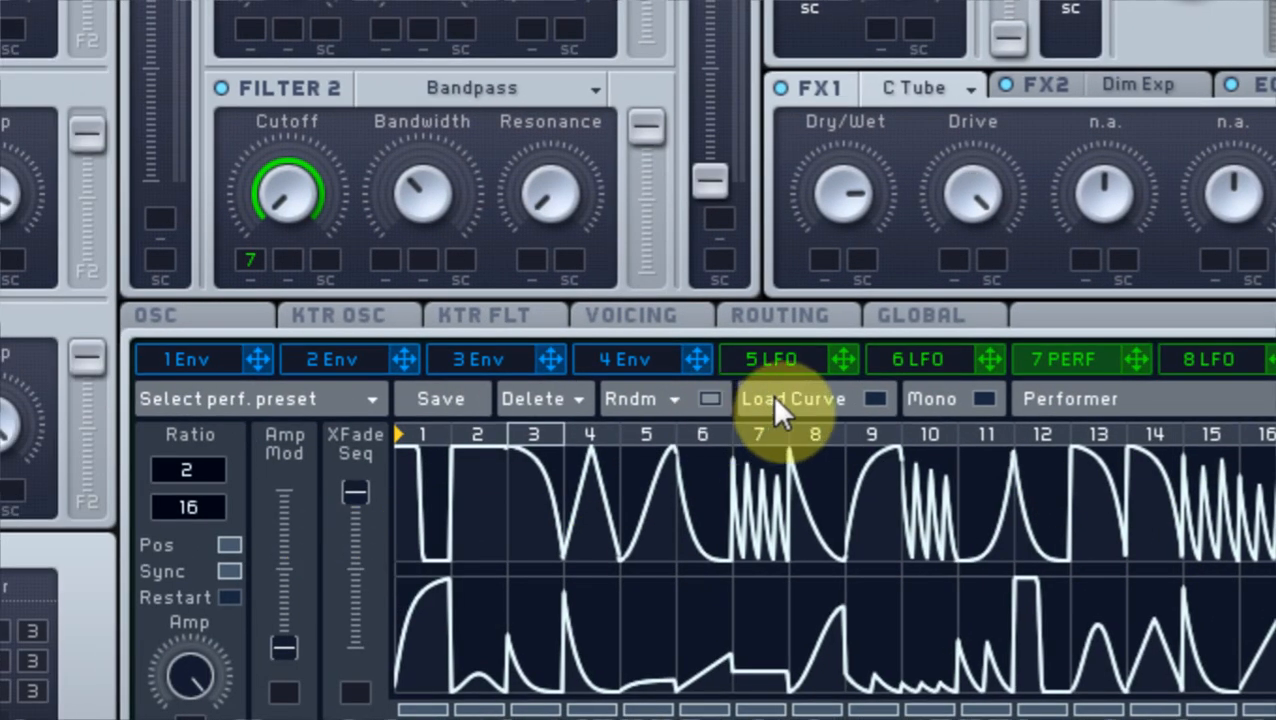
pyautogui.click(872, 397)
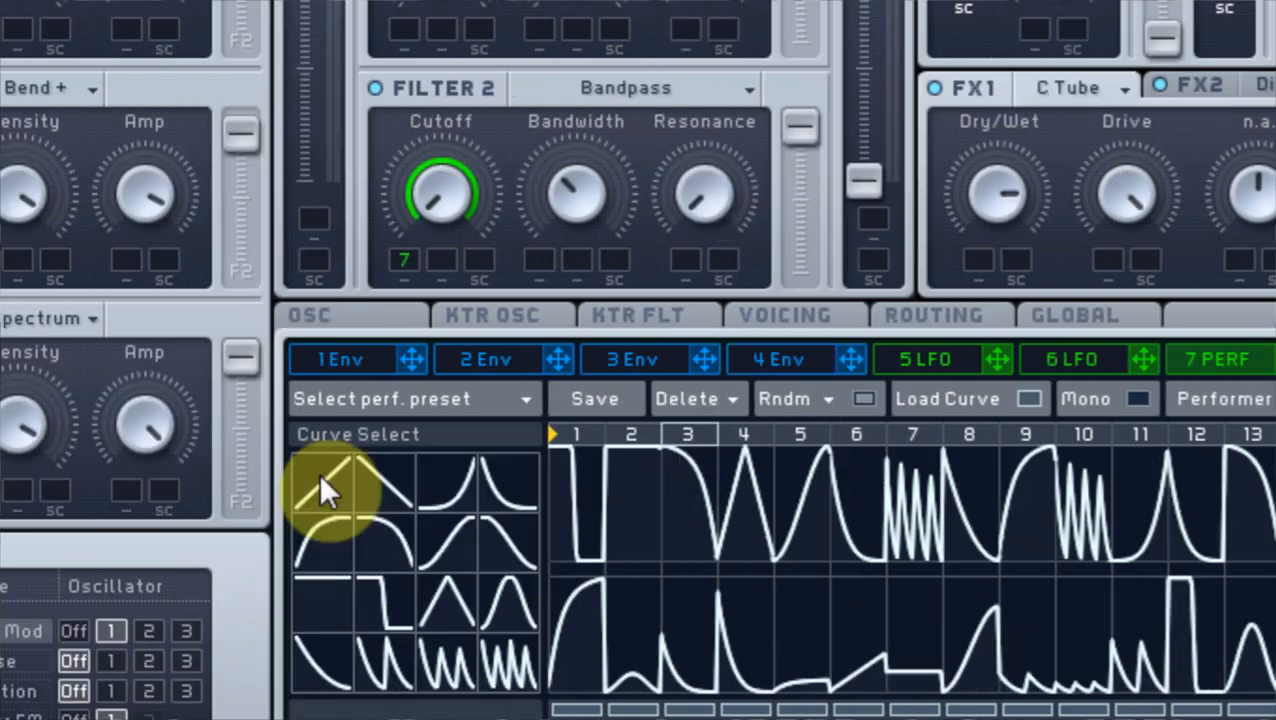
# - Load the exponentially rising curve into steps 15 and 16 of the performer's upper lane
pyautogui.click(458, 474)
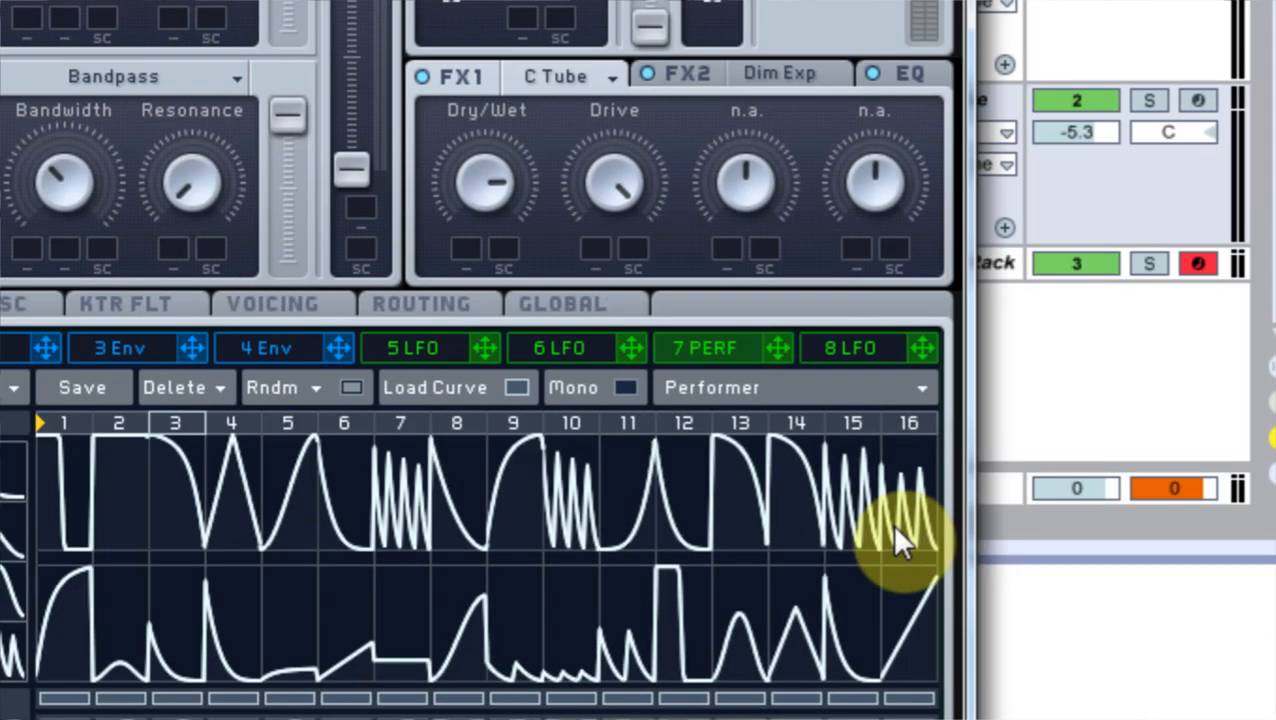
pyautogui.click(853, 493)
pyautogui.click(322, 481)
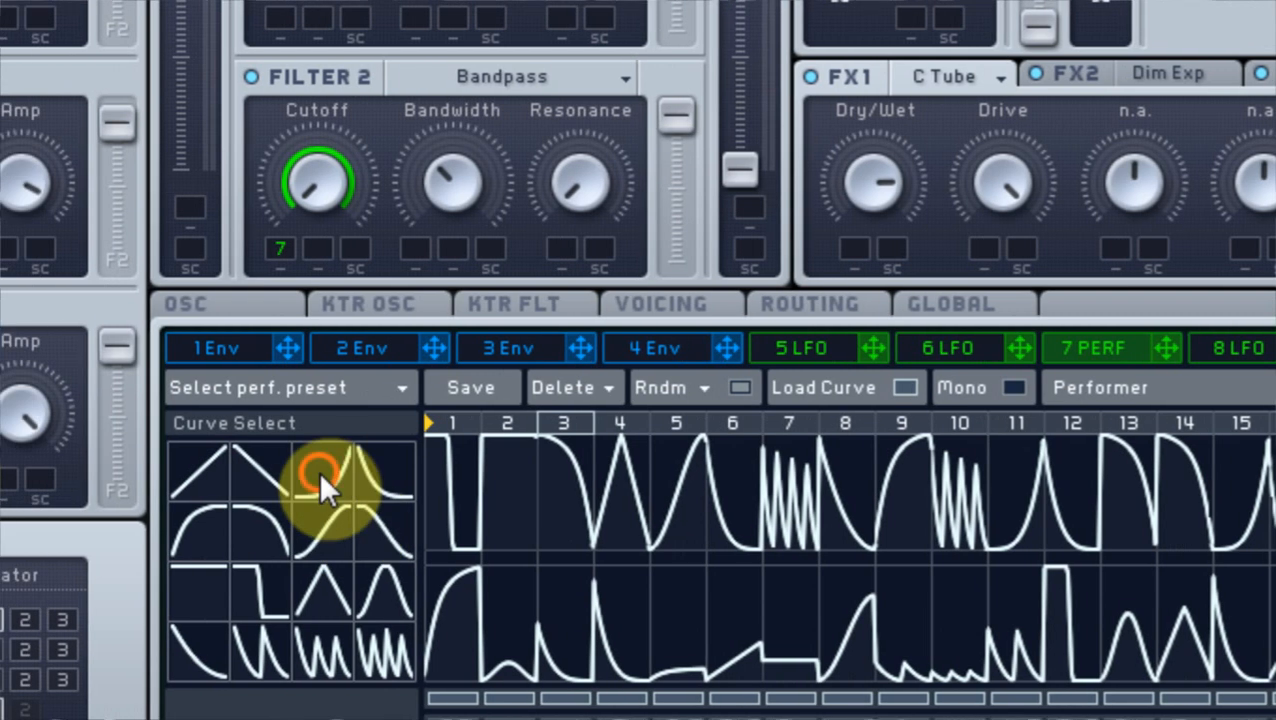
pyautogui.click(910, 495)
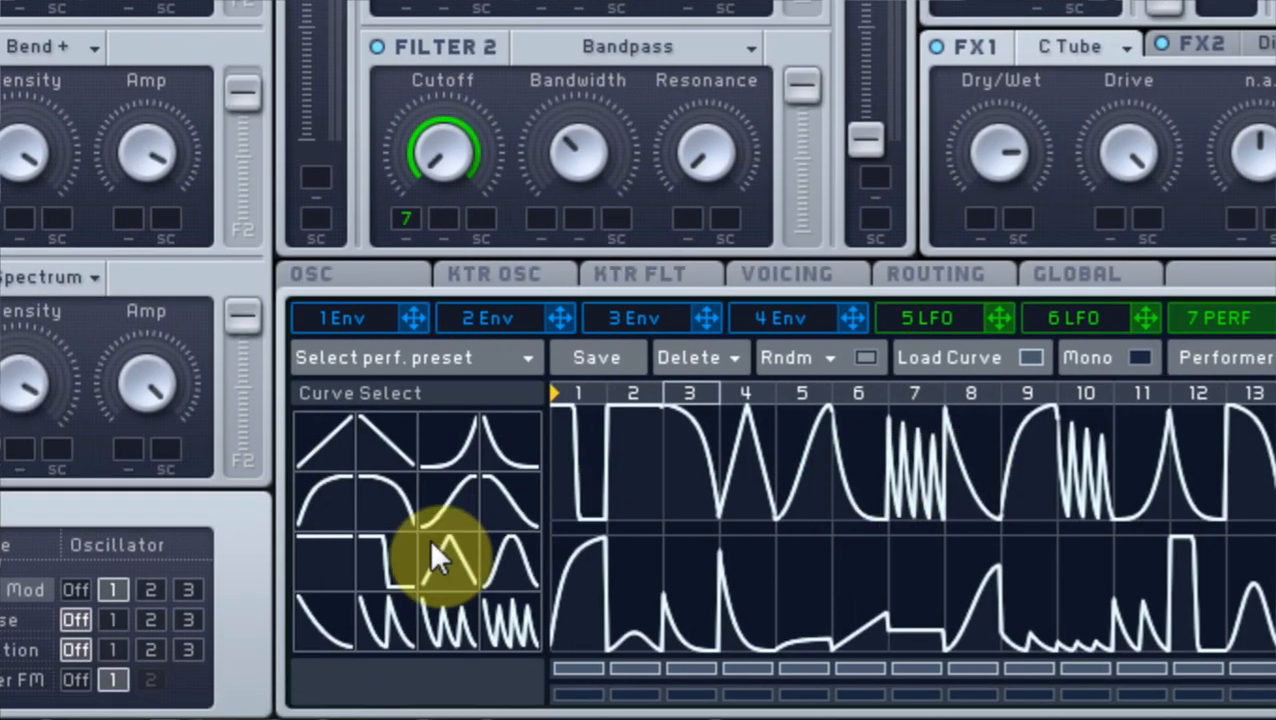
# - Load a rising S-curve into step 7 of the upper performer lane and replace the spiky curve in step 10 with a falling one
pyautogui.click(439, 493)
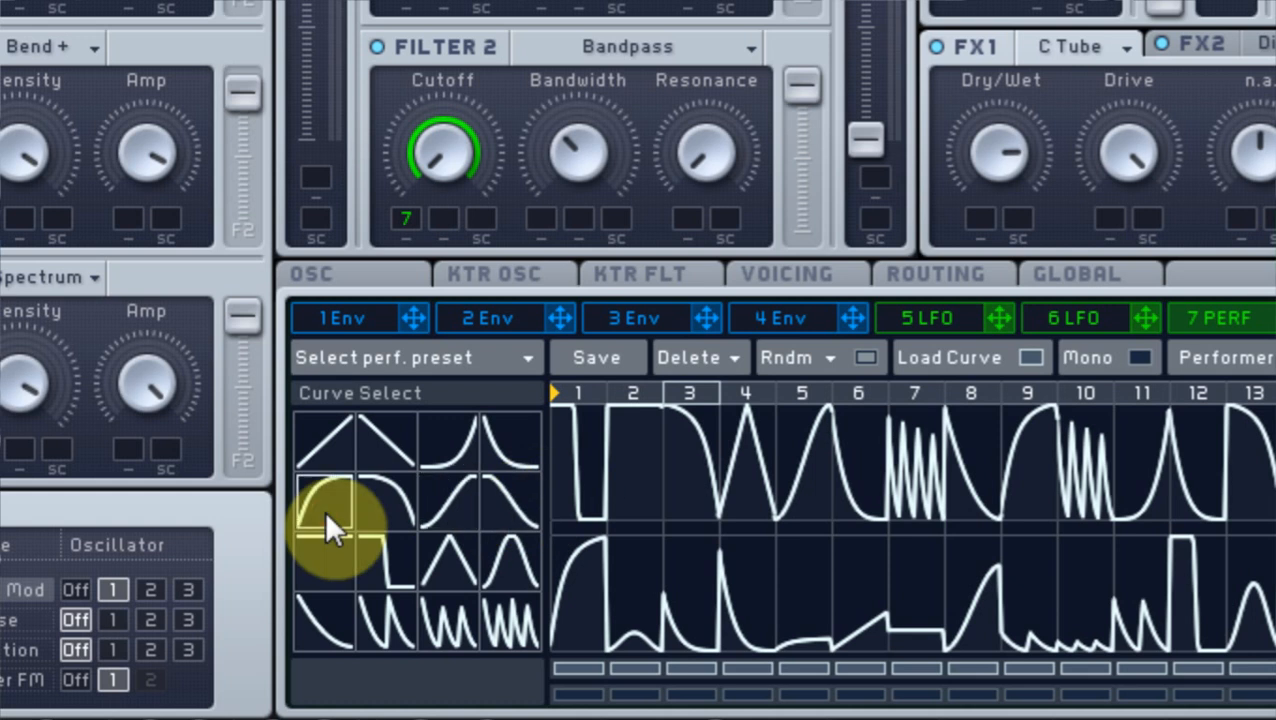
pyautogui.click(459, 497)
pyautogui.click(880, 466)
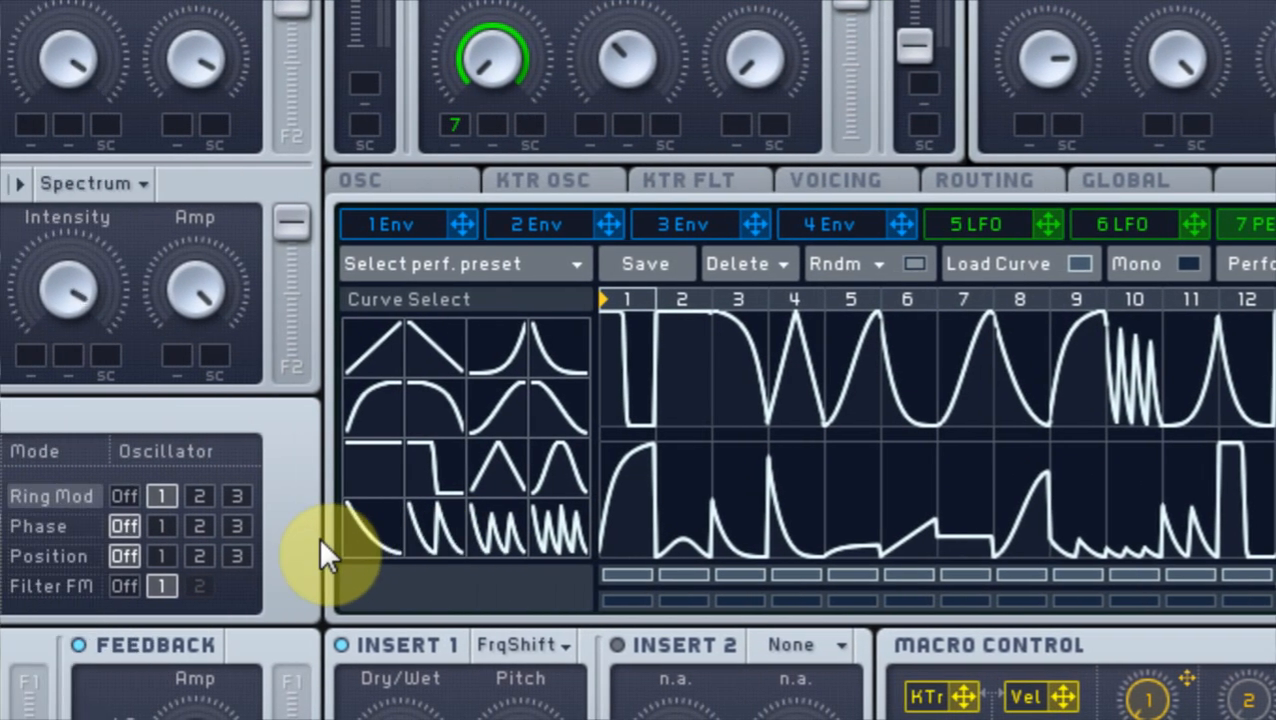
pyautogui.click(345, 527)
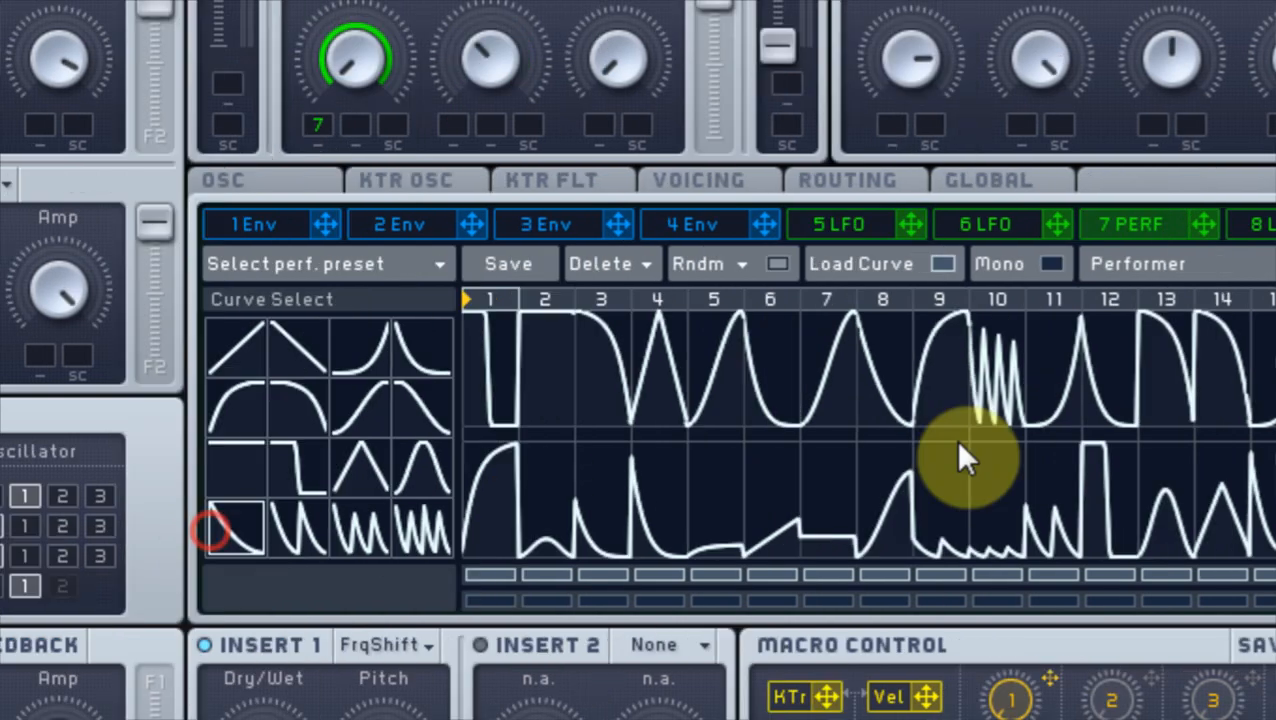
pyautogui.click(1148, 263)
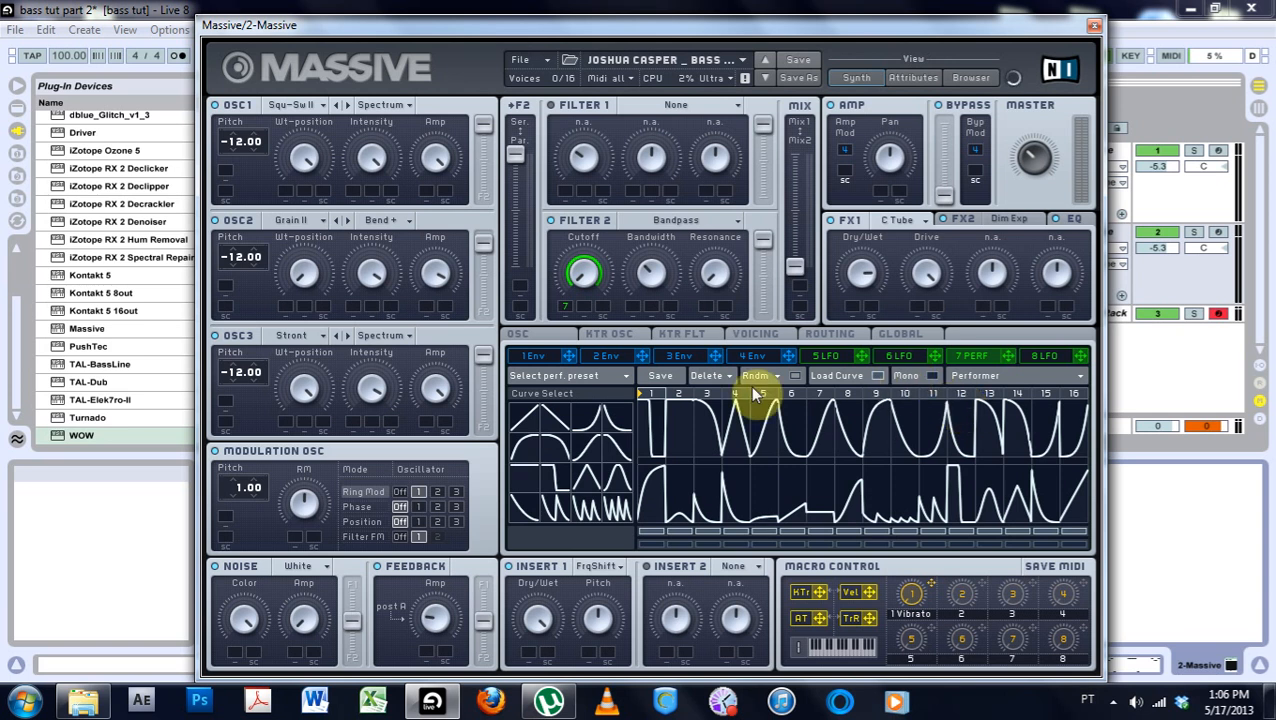
# - Close the duplicate track's Massive editor and play the arrangement from bar 1 to hear both bass parts alternate
pyautogui.click(1093, 27)
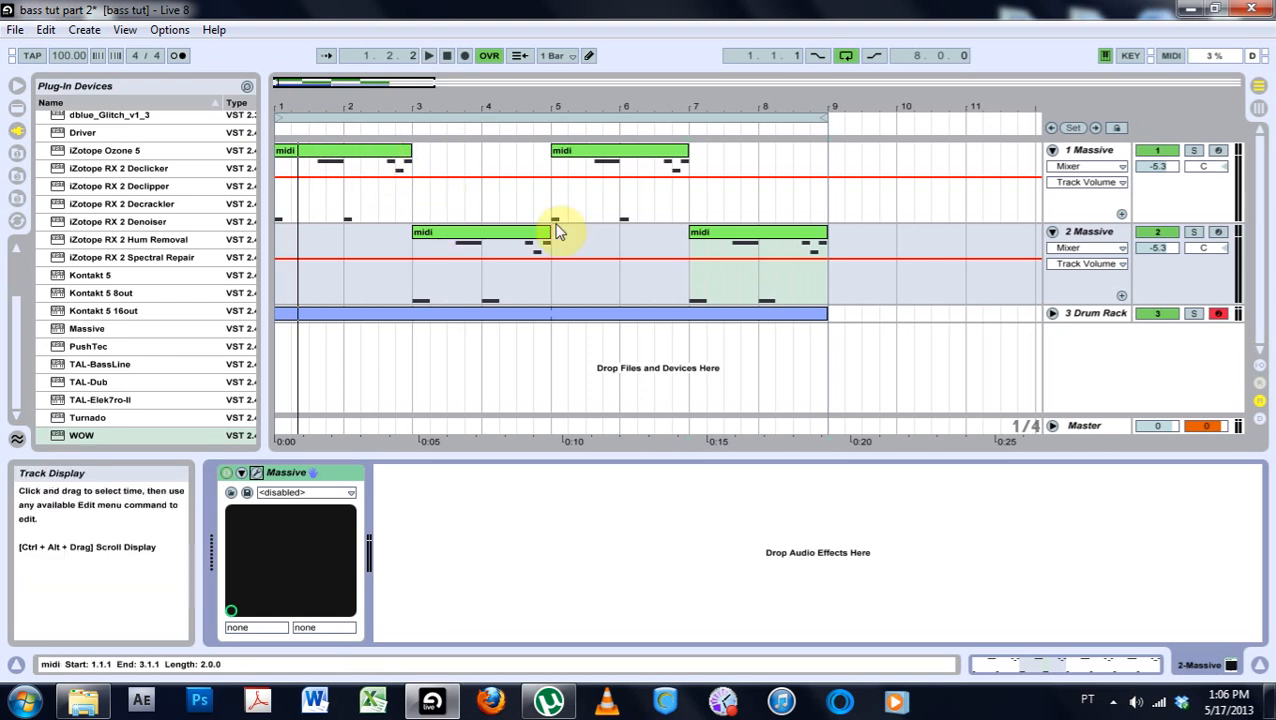
pyautogui.click(1086, 232)
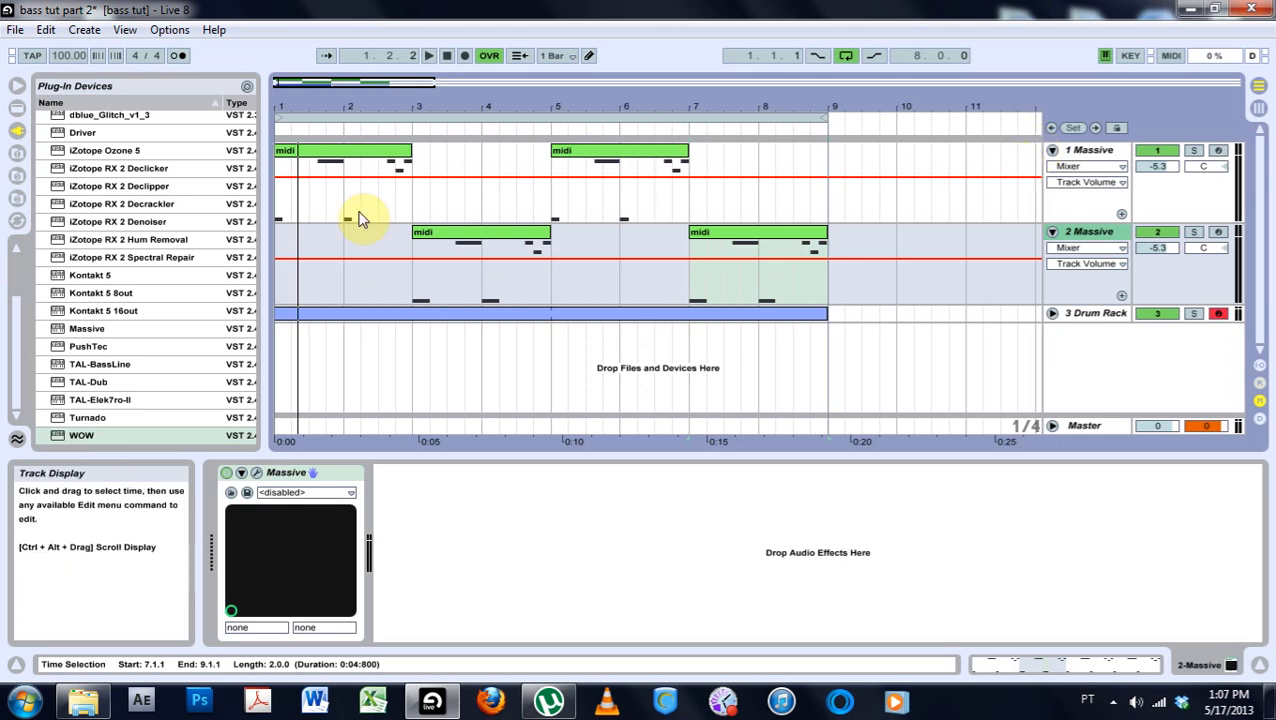
pyautogui.click(447, 55)
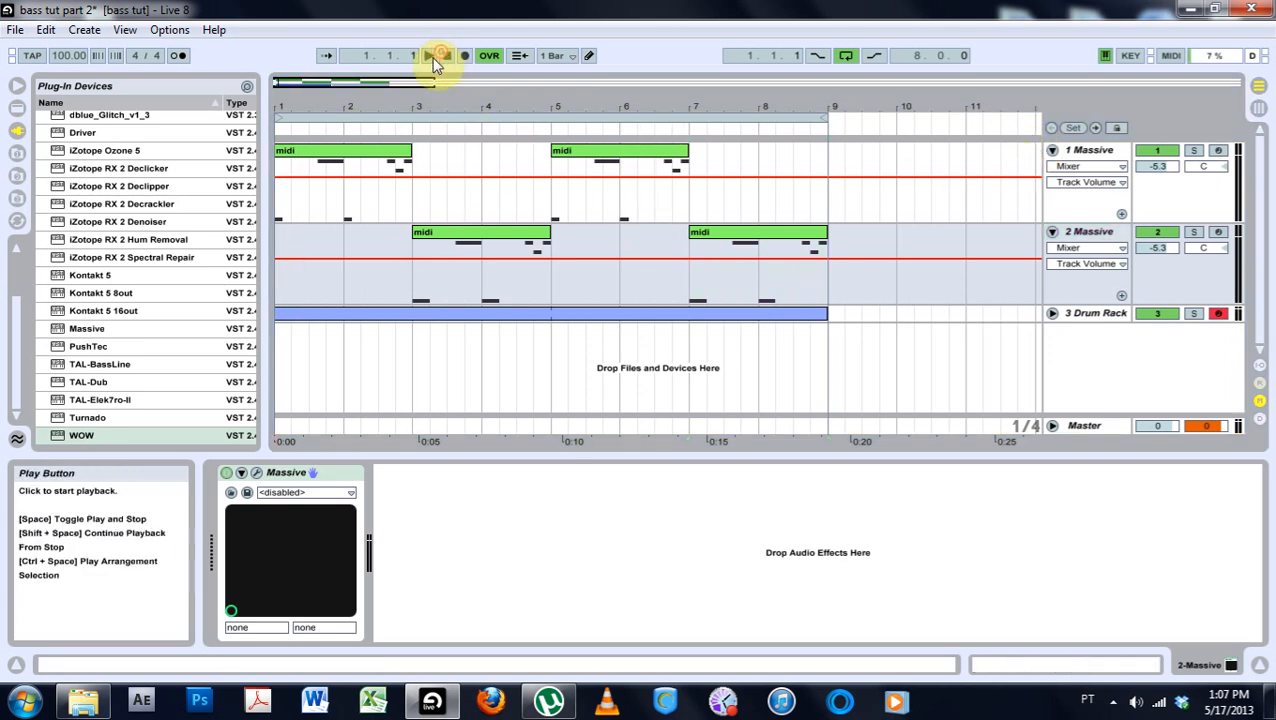
pyautogui.click(429, 55)
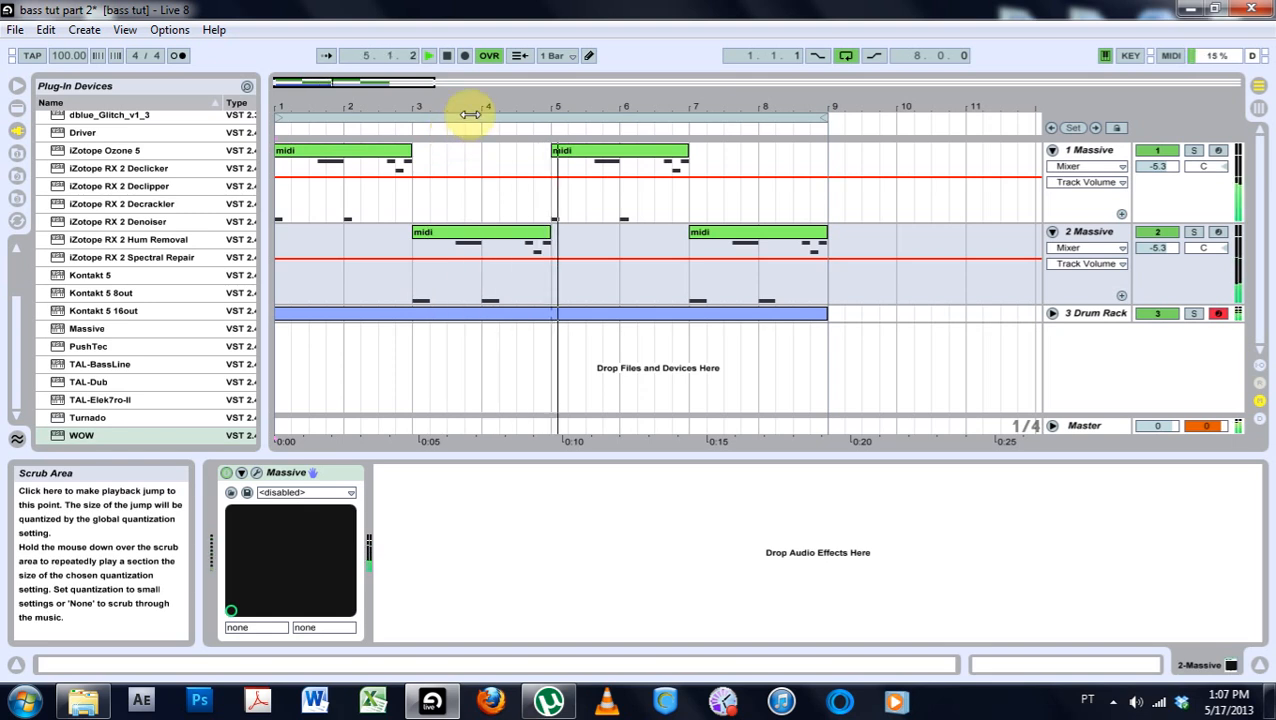
pyautogui.click(447, 55)
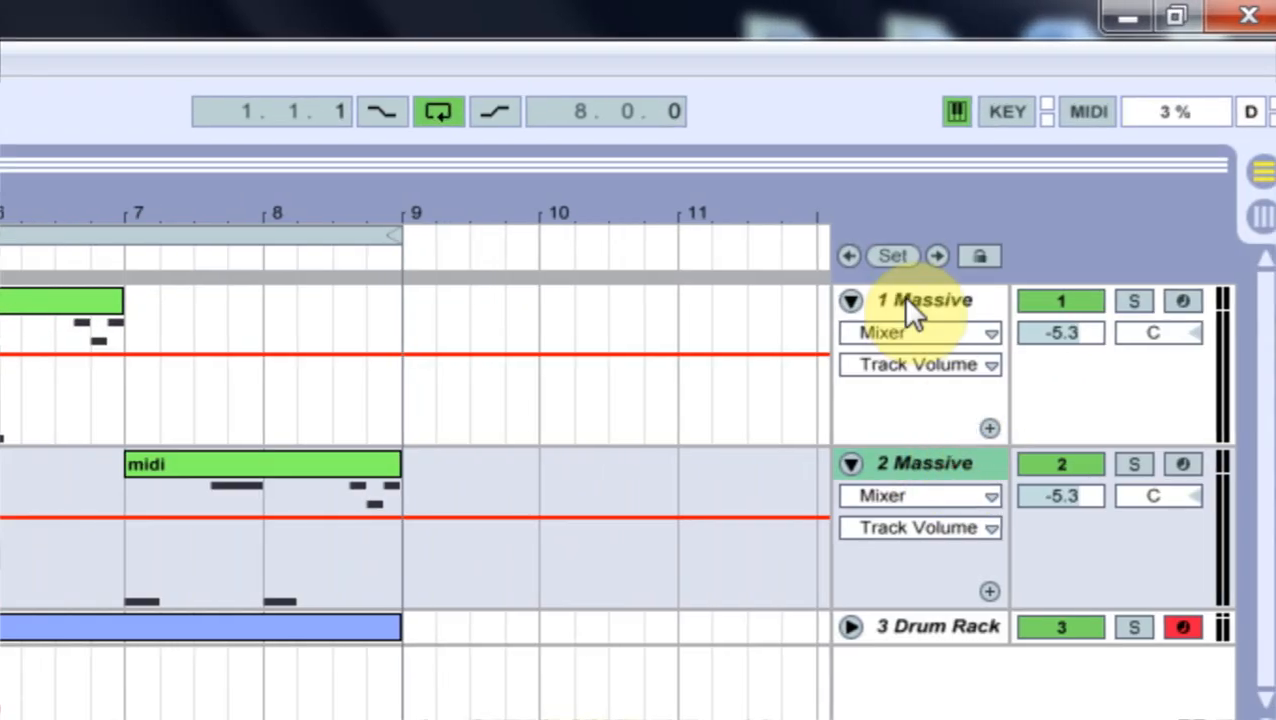
# - Group the two Massive tracks into one group track
pyautogui.click(906, 302)
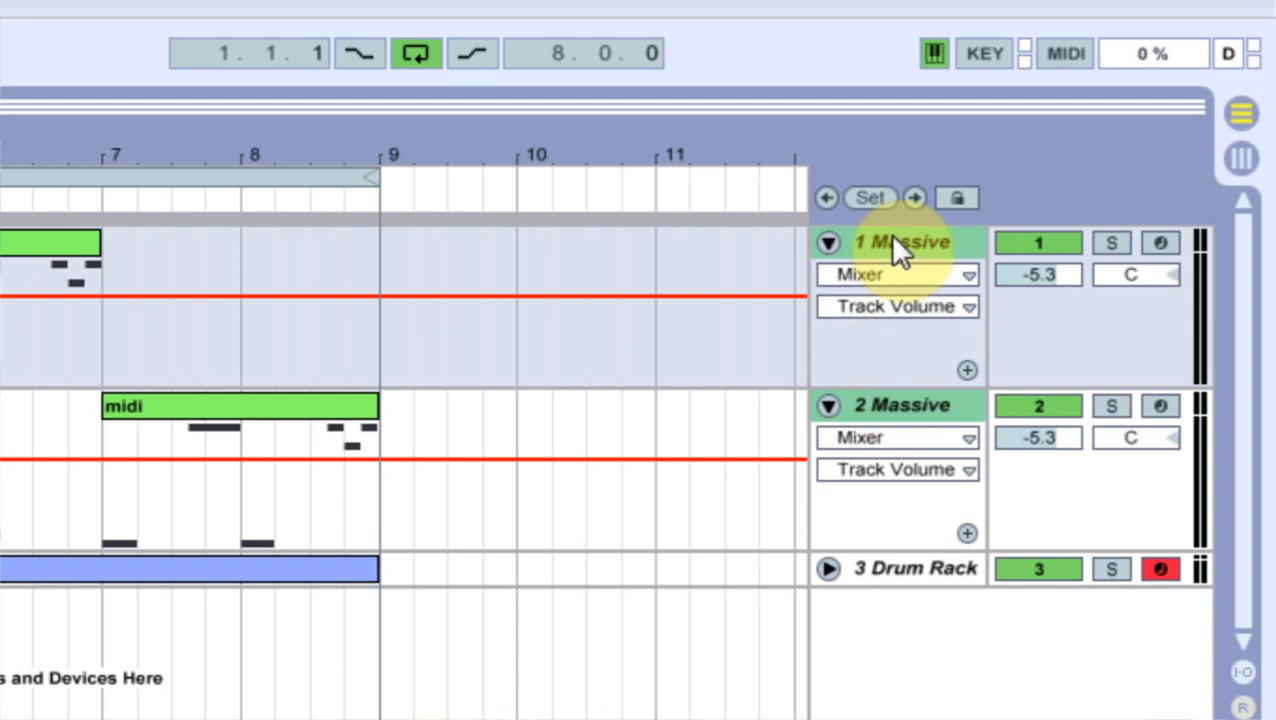
pyautogui.rightClick(889, 240)
pyautogui.click(627, 510)
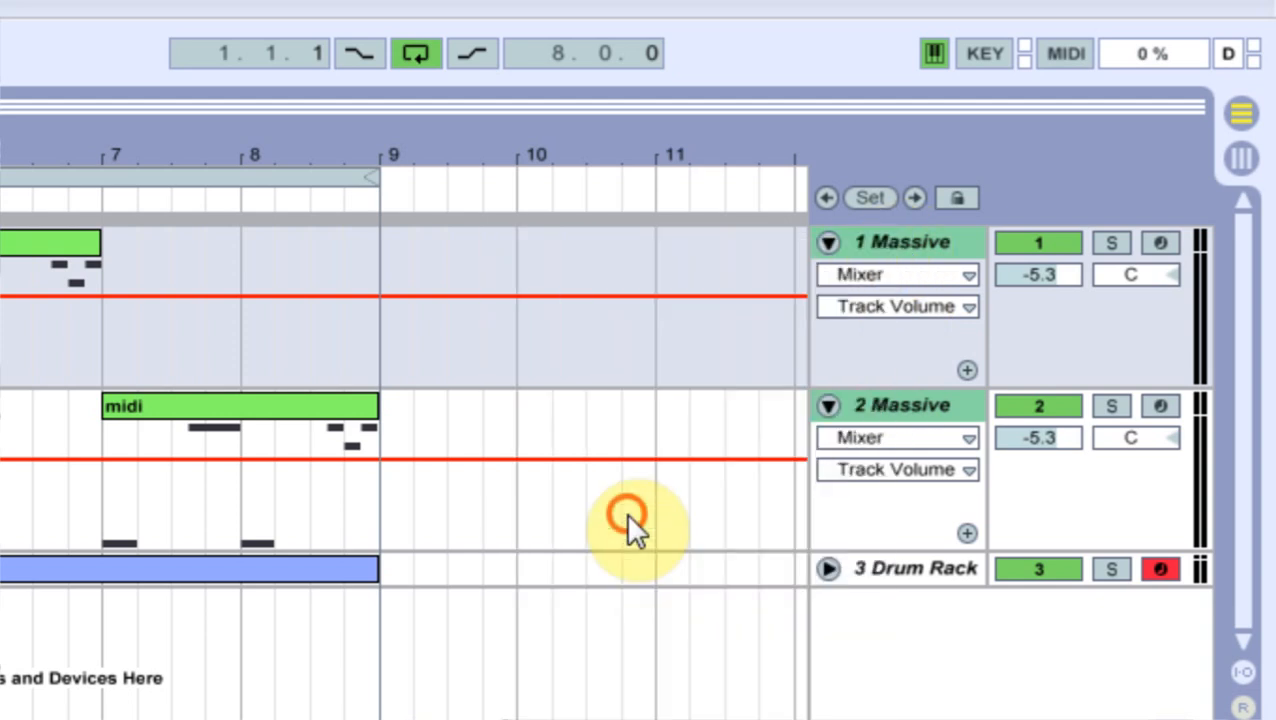
pyautogui.moveTo(866, 258); pyautogui.dragTo(869, 322)
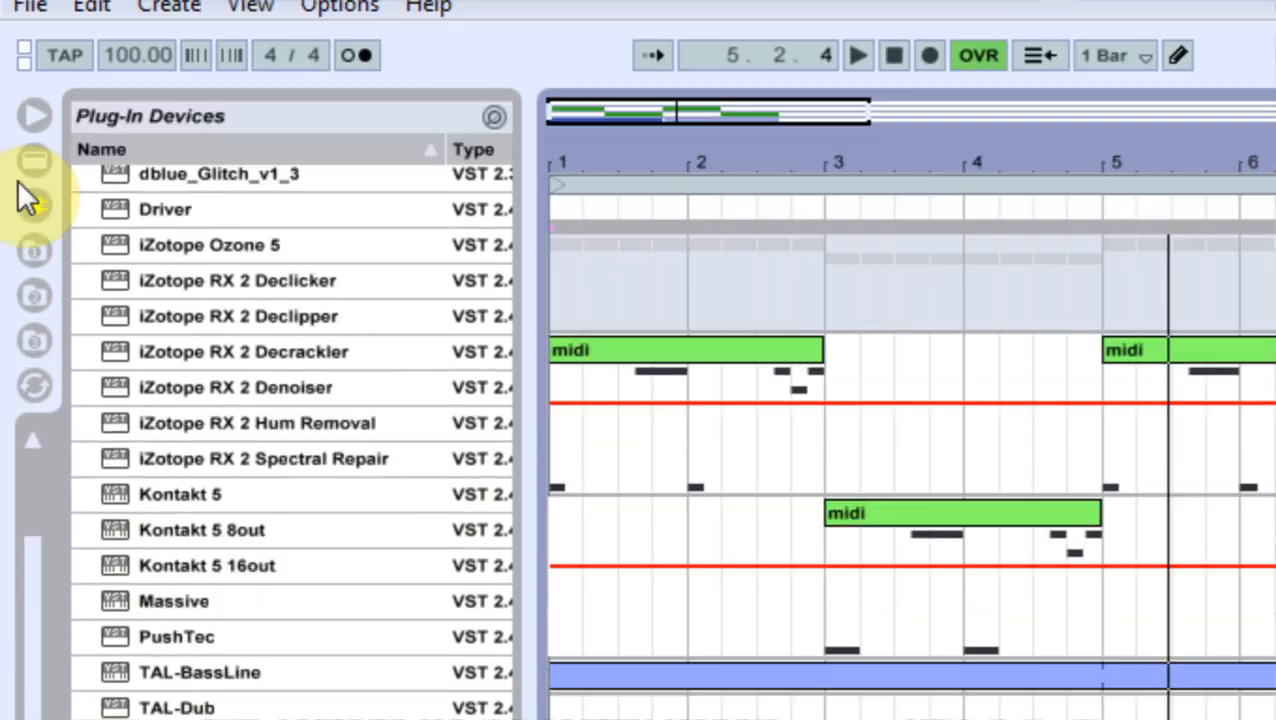
# - Add an EQ Eight from the Live audio effects to the group track
pyautogui.click(31, 92)
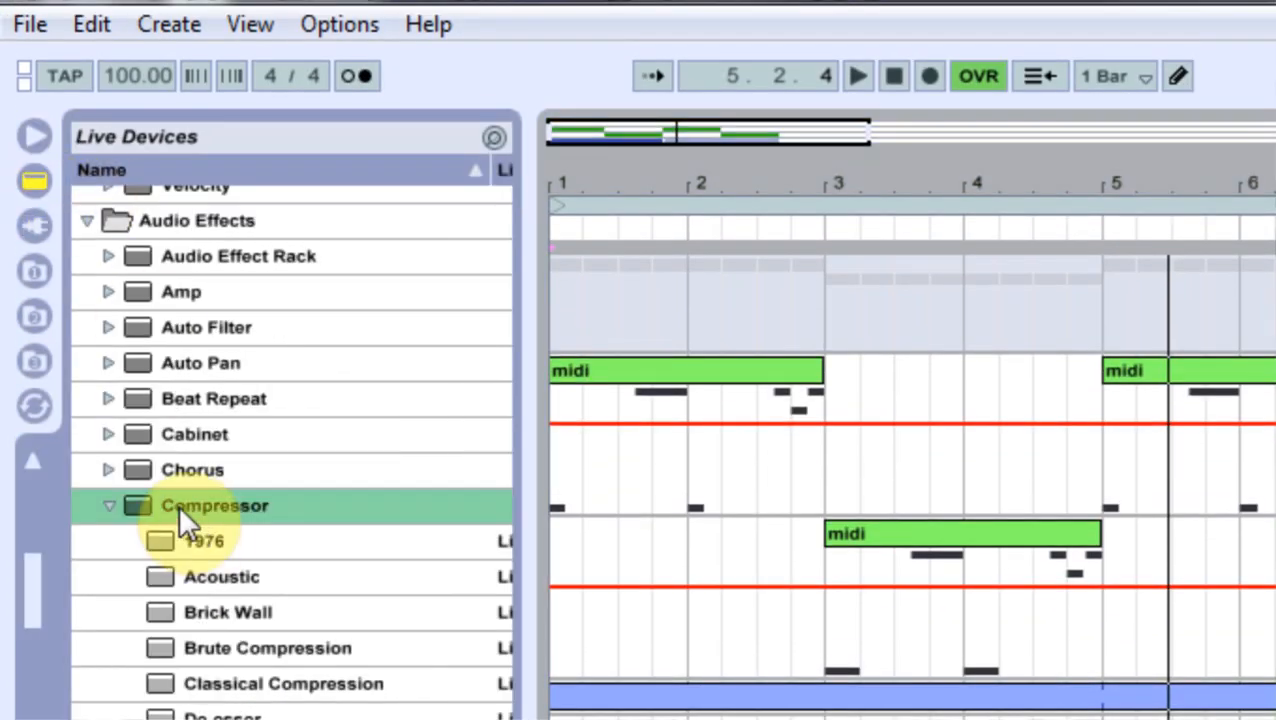
pyautogui.click(108, 505)
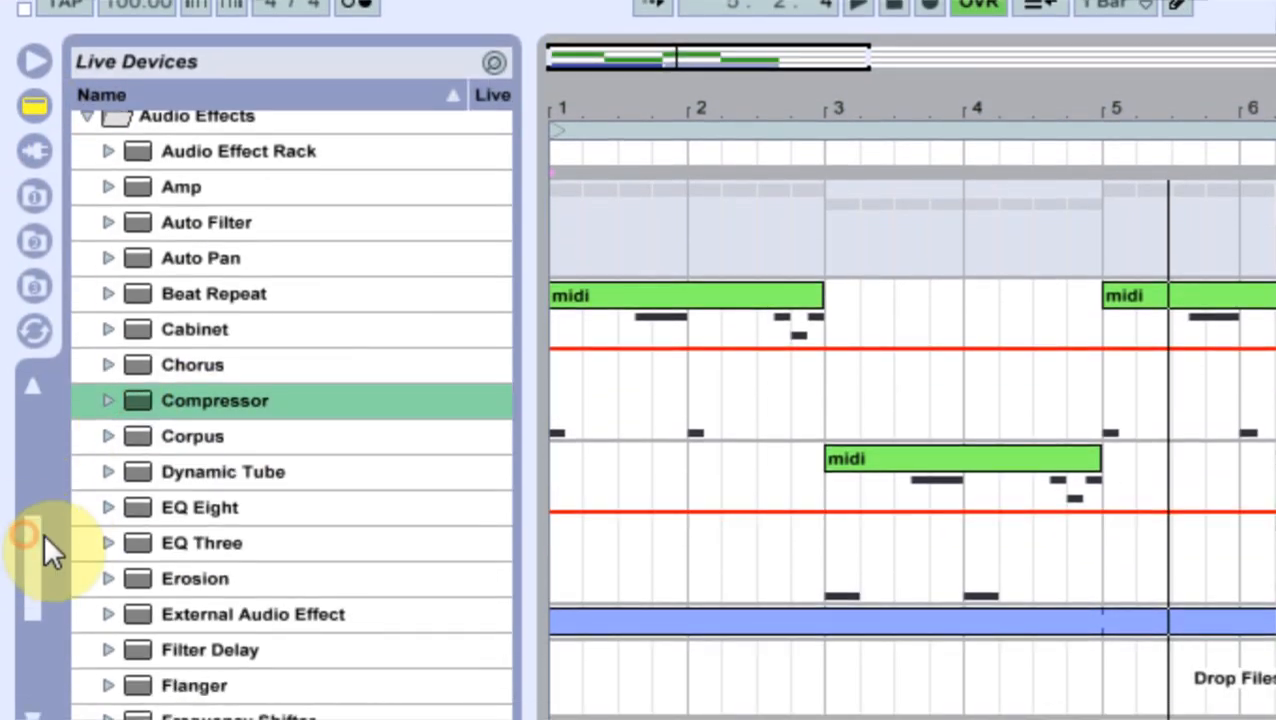
pyautogui.moveTo(190, 507); pyautogui.dragTo(899, 184)
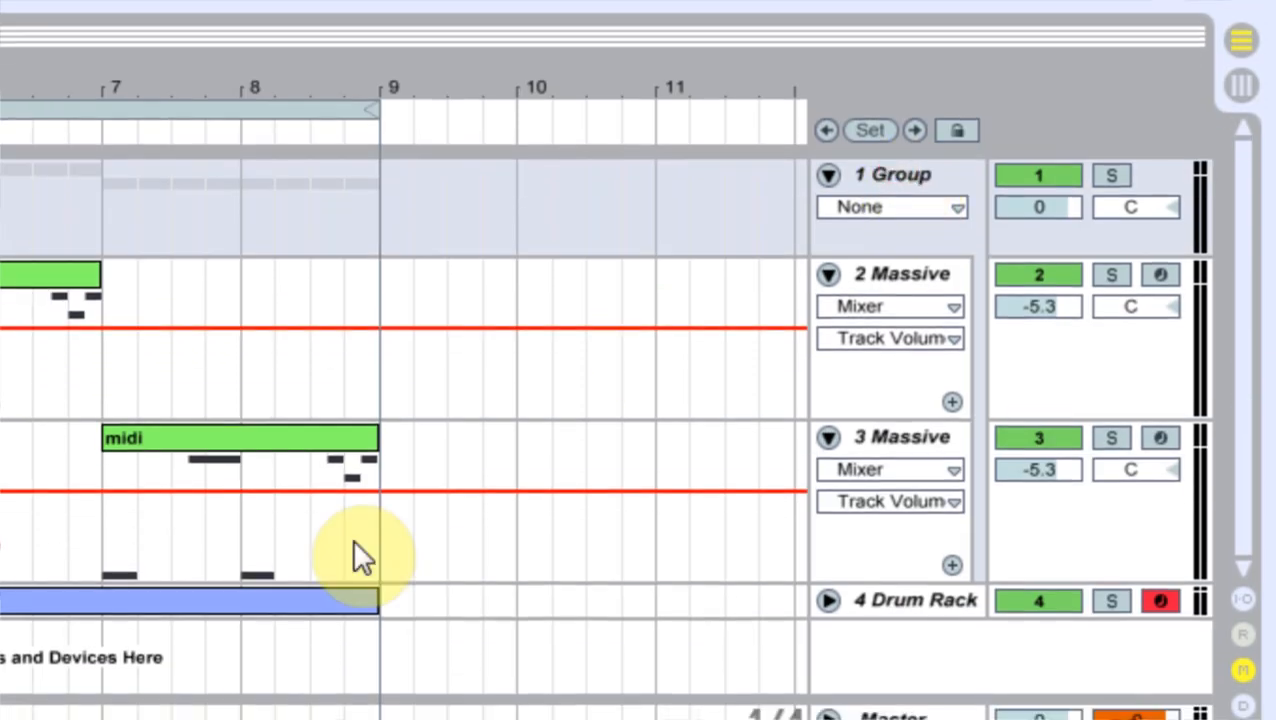
pyautogui.click(370, 540)
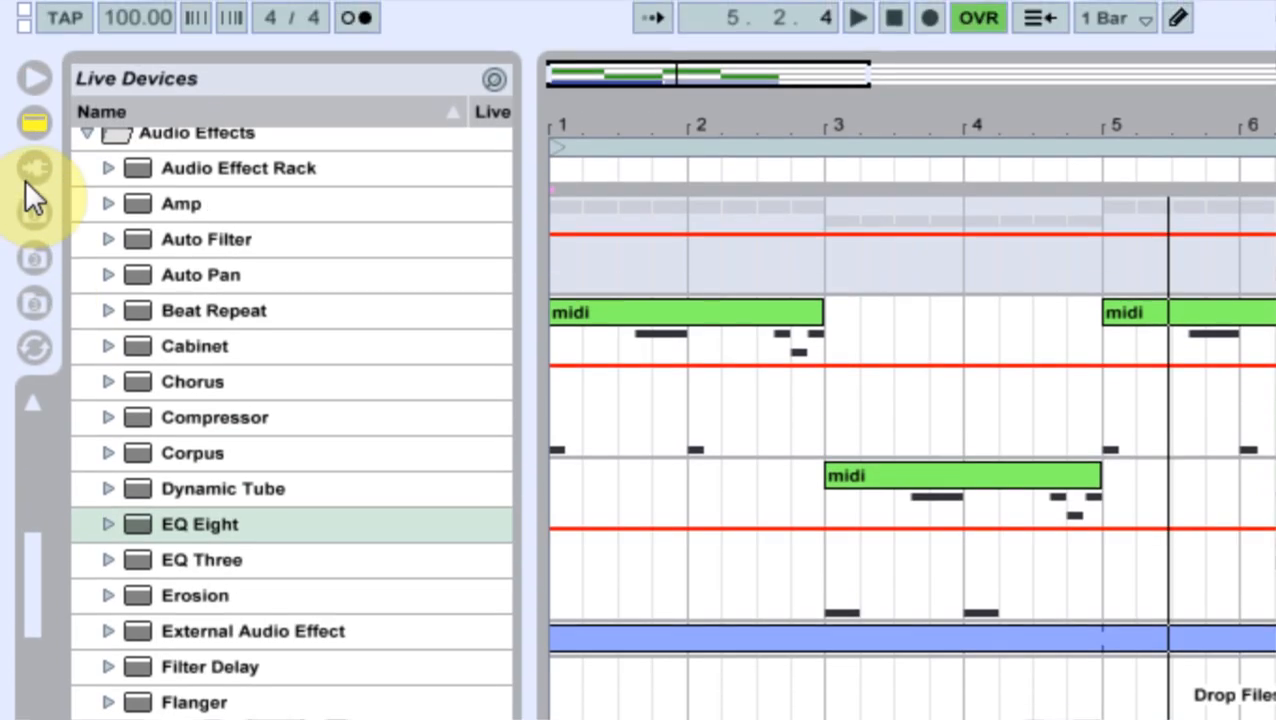
# - Add the WOW plug-in to the group's effect chain and raise its Overdrive to just under 20%
pyautogui.click(30, 194)
pyautogui.moveTo(110, 675); pyautogui.dragTo(955, 555)
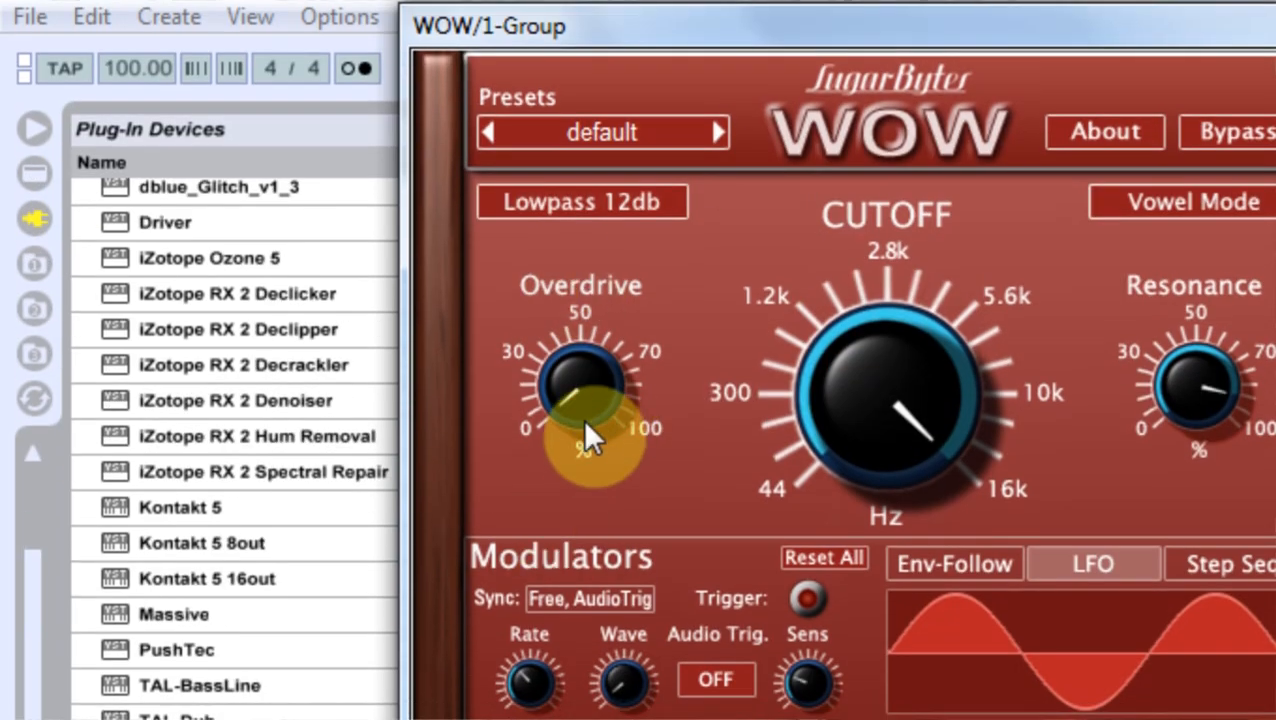
pyautogui.moveTo(582, 418); pyautogui.dragTo(586, 280)
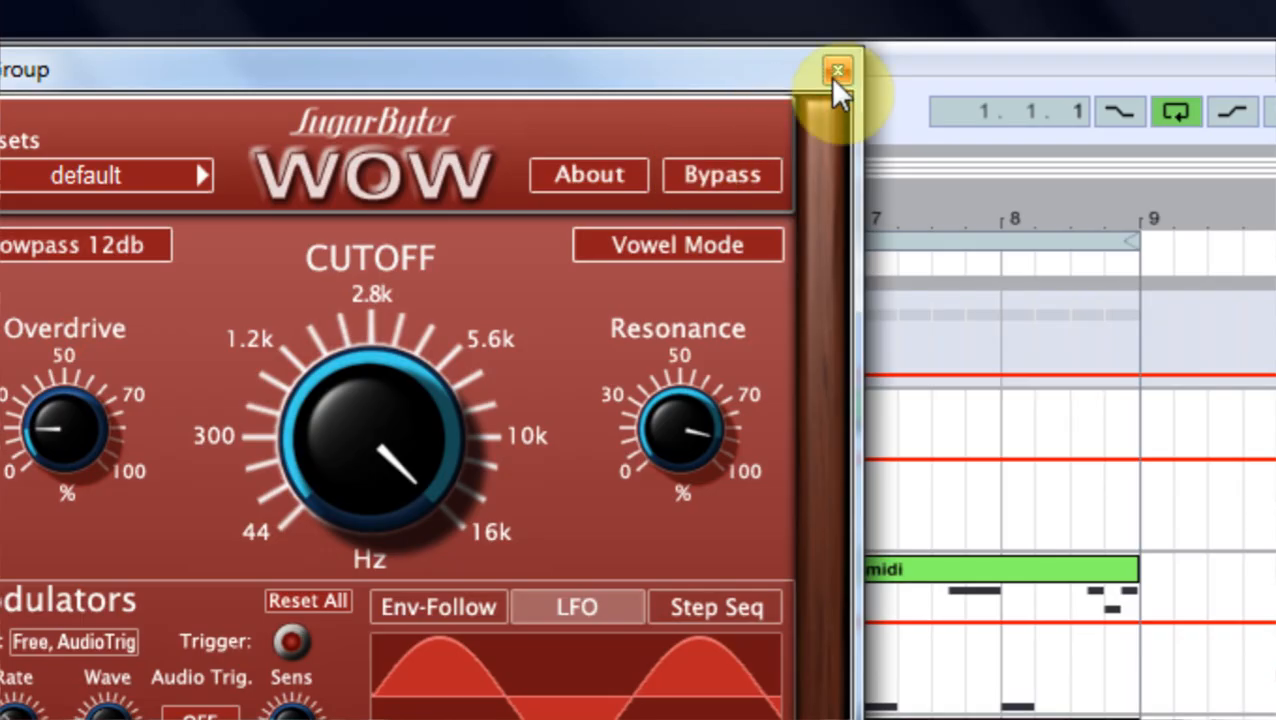
# - Close the WOW editor and play the grouped basses from the start of the arrangement
pyautogui.click(837, 72)
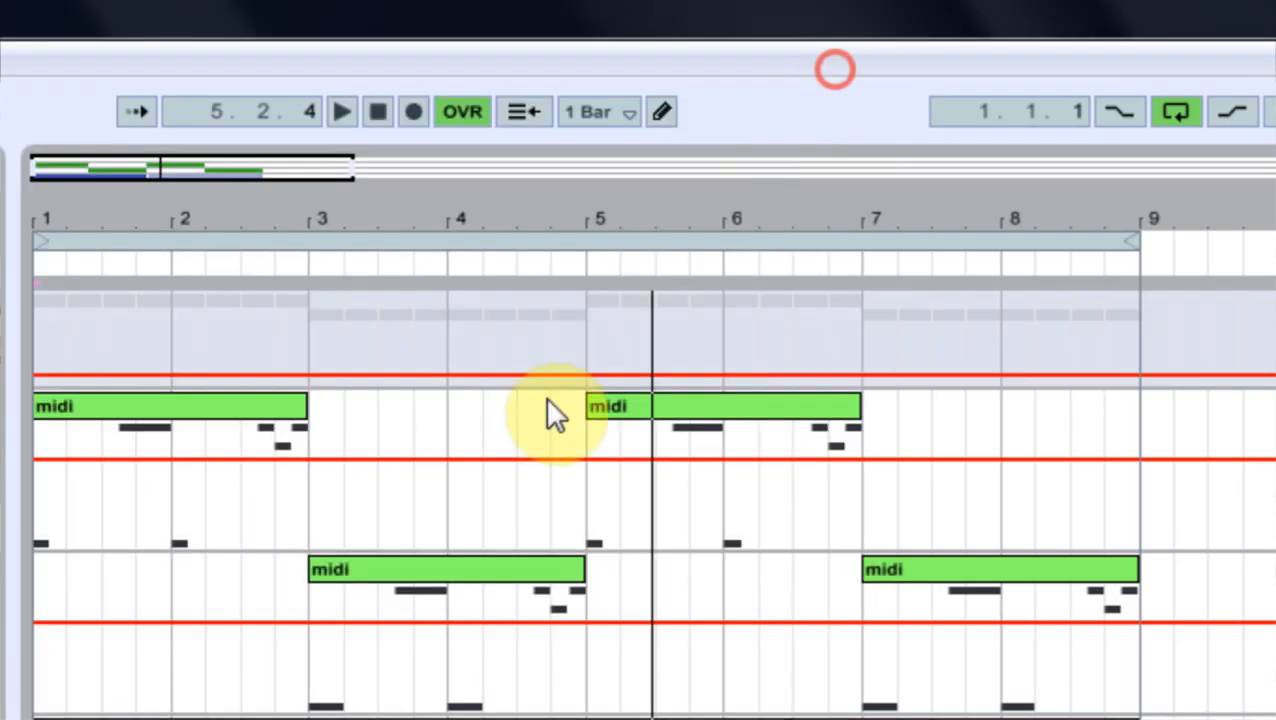
pyautogui.press('space')
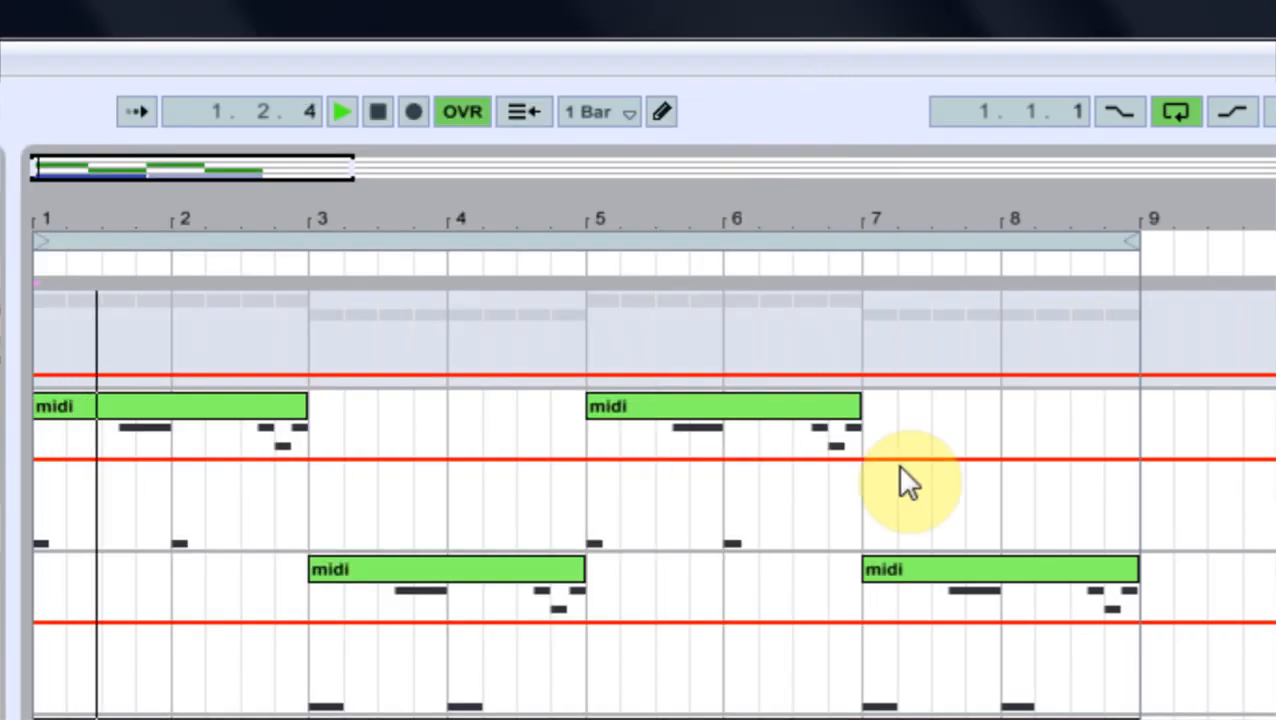
pyautogui.press('space')
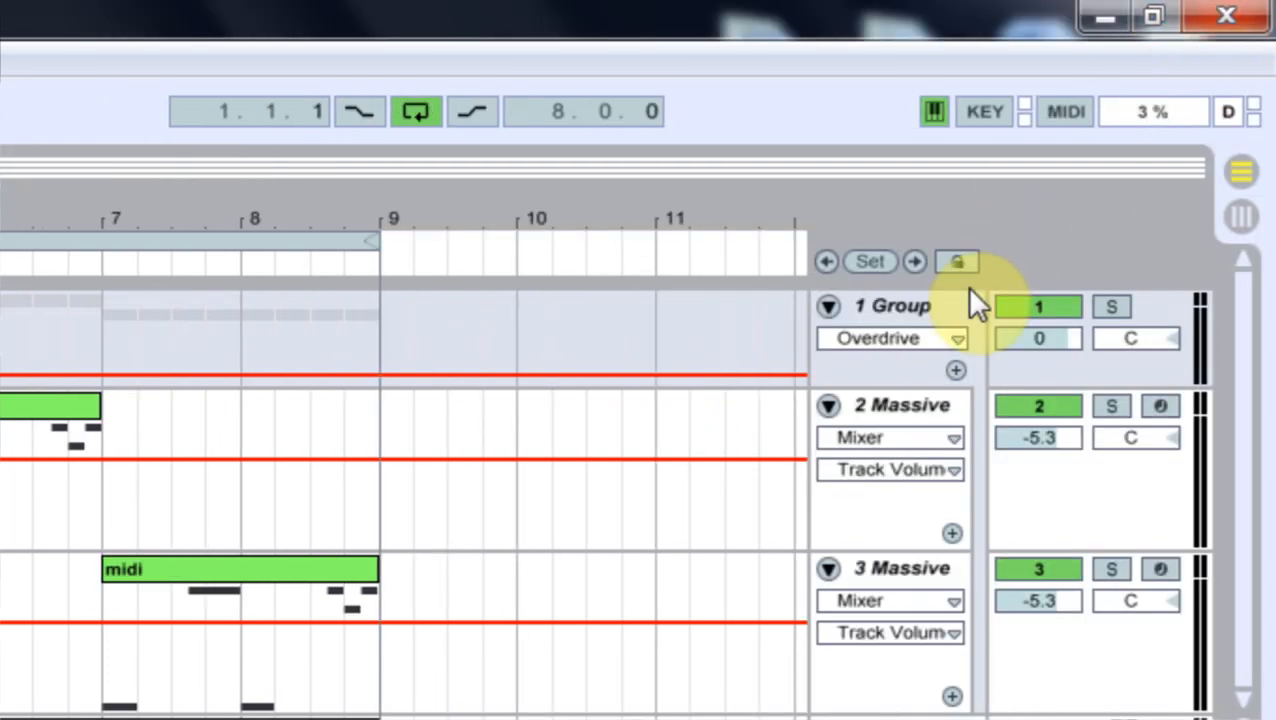
# - Rename the group track MID BASS and colour it light blue
pyautogui.click(866, 312)
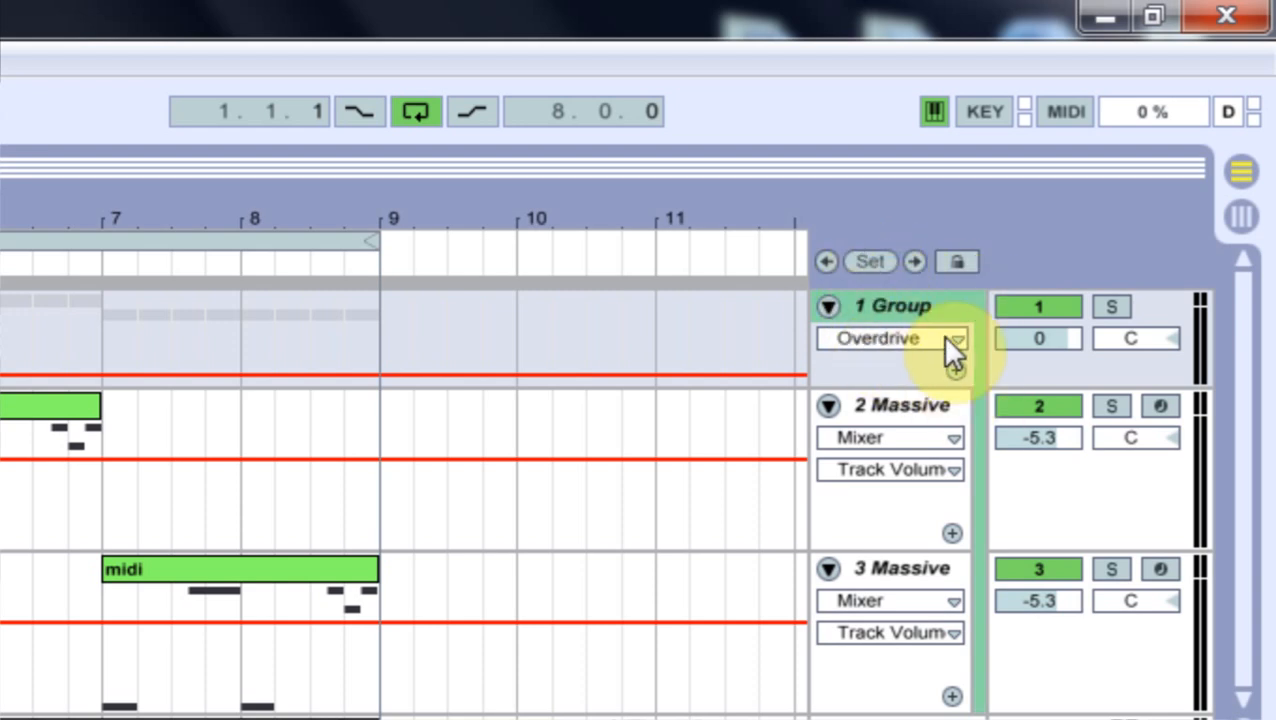
pyautogui.rightClick(914, 312)
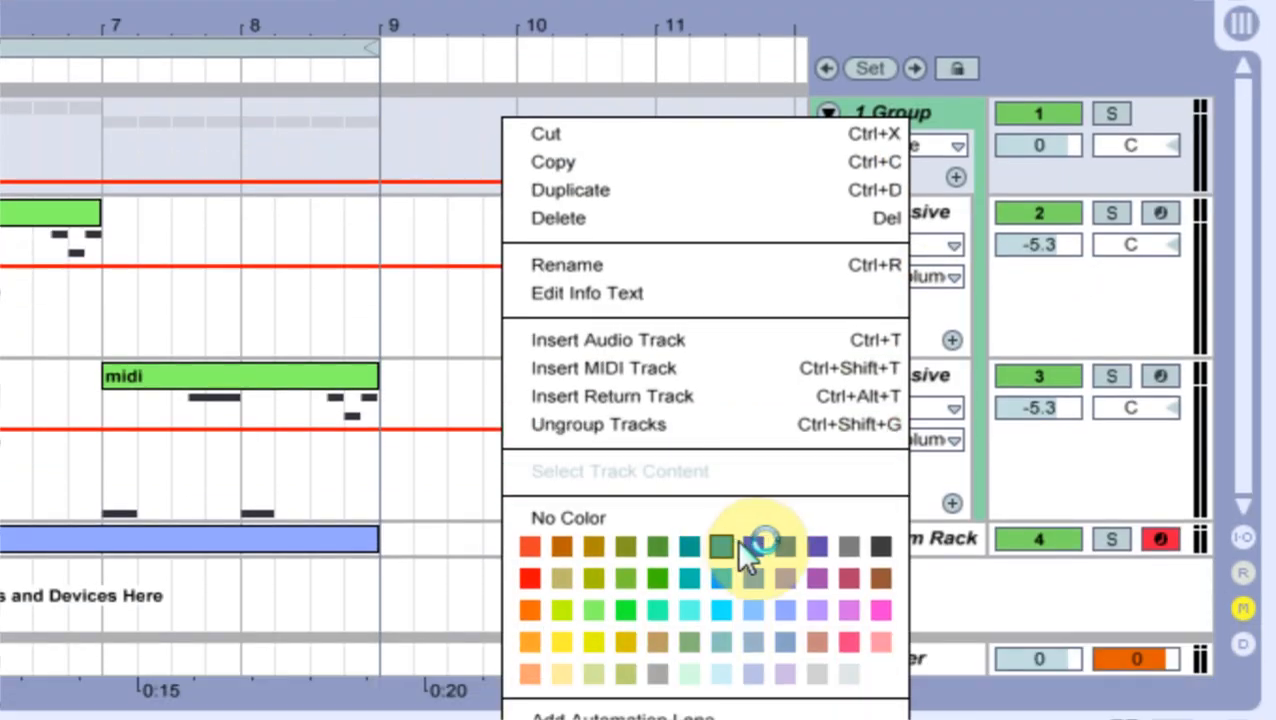
pyautogui.click(750, 666)
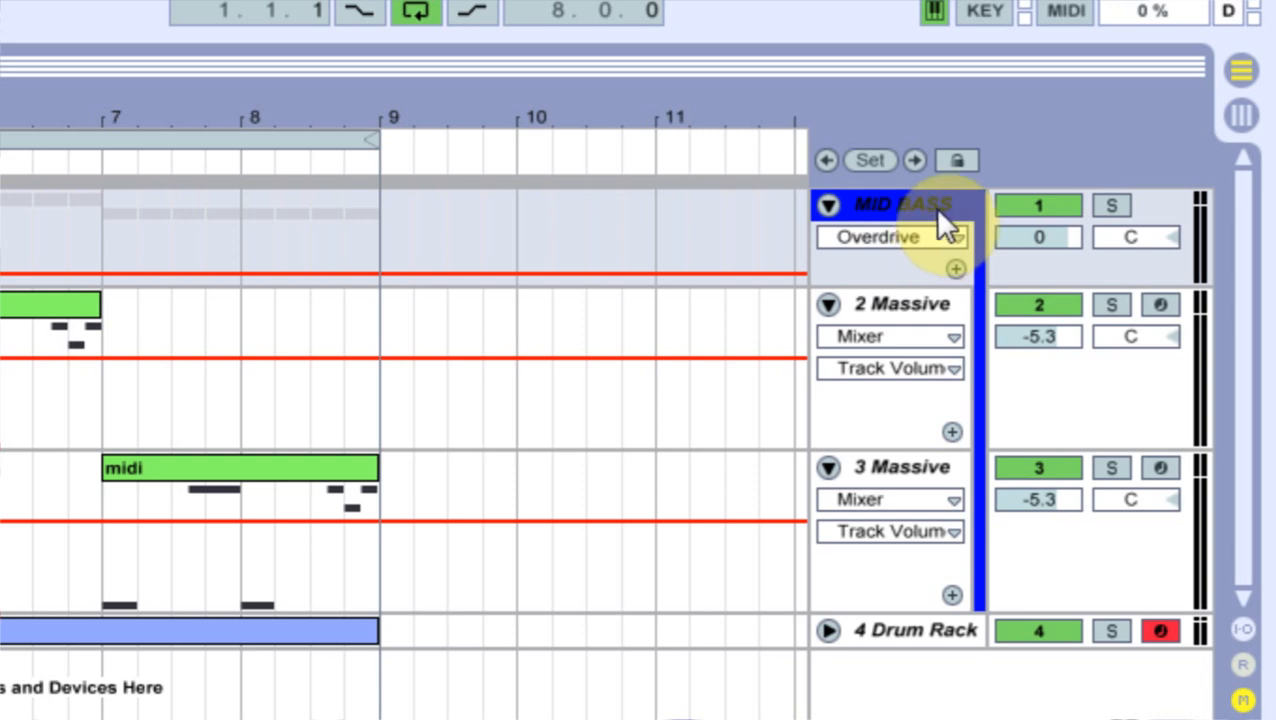
pyautogui.rightClick(938, 212)
pyautogui.click(820, 690)
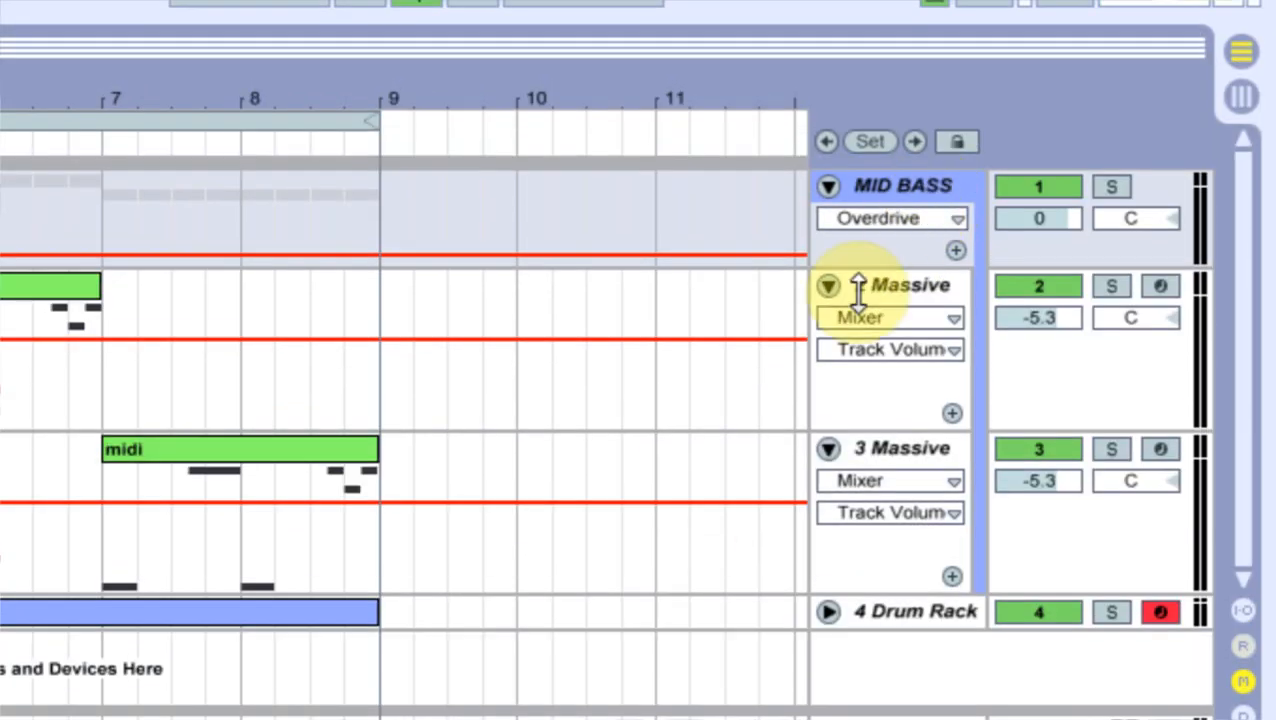
# - Fold both Massive tracks inside the MID BASS group and keep the Drum Rack track folded
pyautogui.click(829, 155)
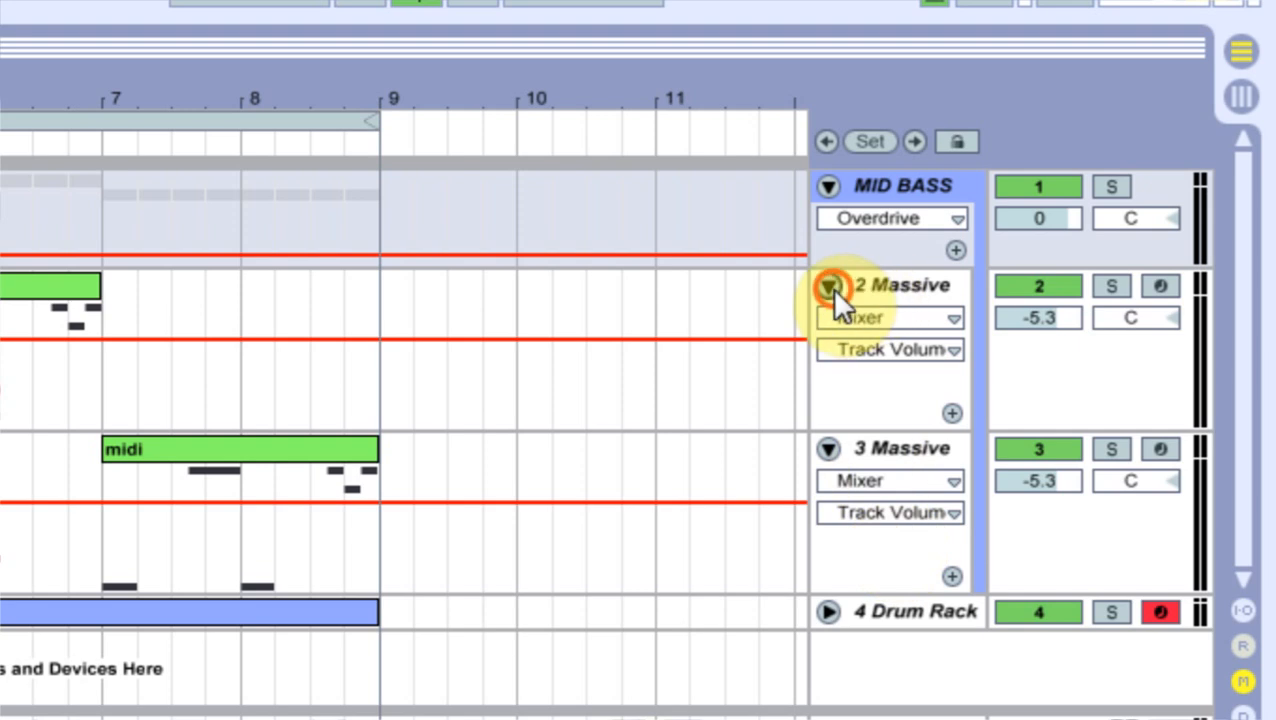
pyautogui.click(830, 320)
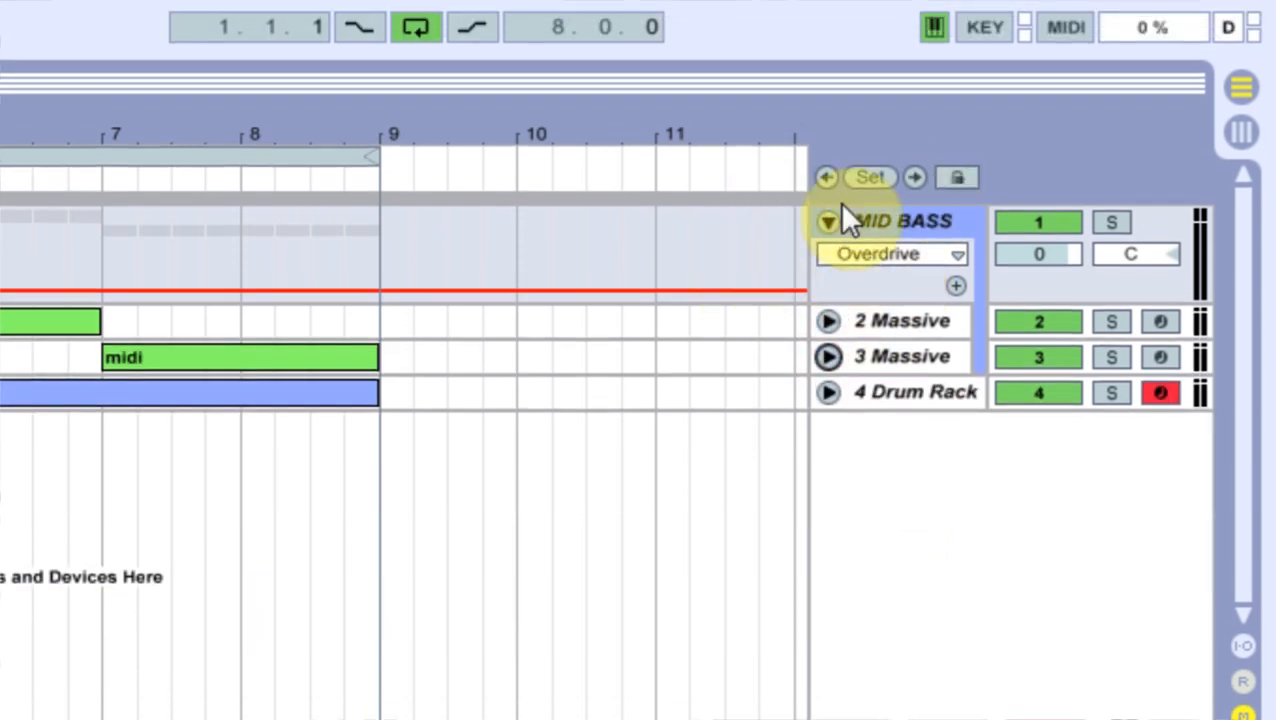
pyautogui.click(889, 326)
pyautogui.click(870, 348)
pyautogui.click(868, 320)
pyautogui.click(871, 348)
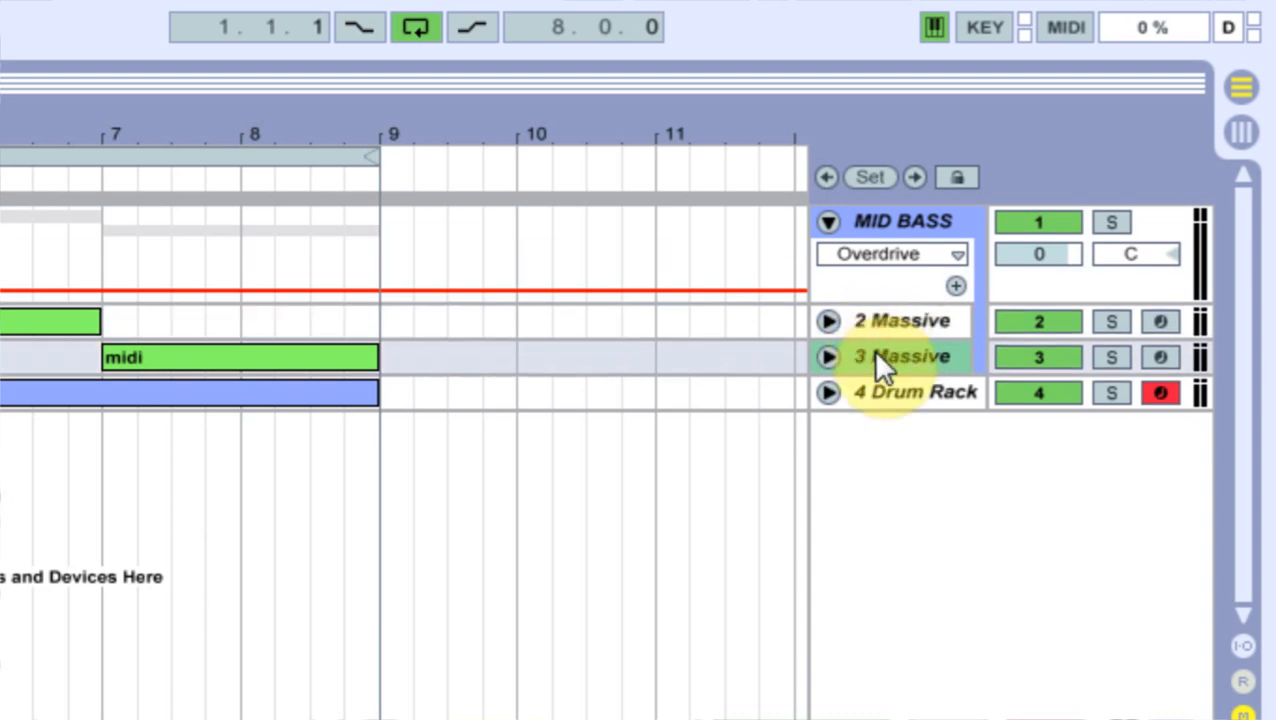
pyautogui.click(827, 393)
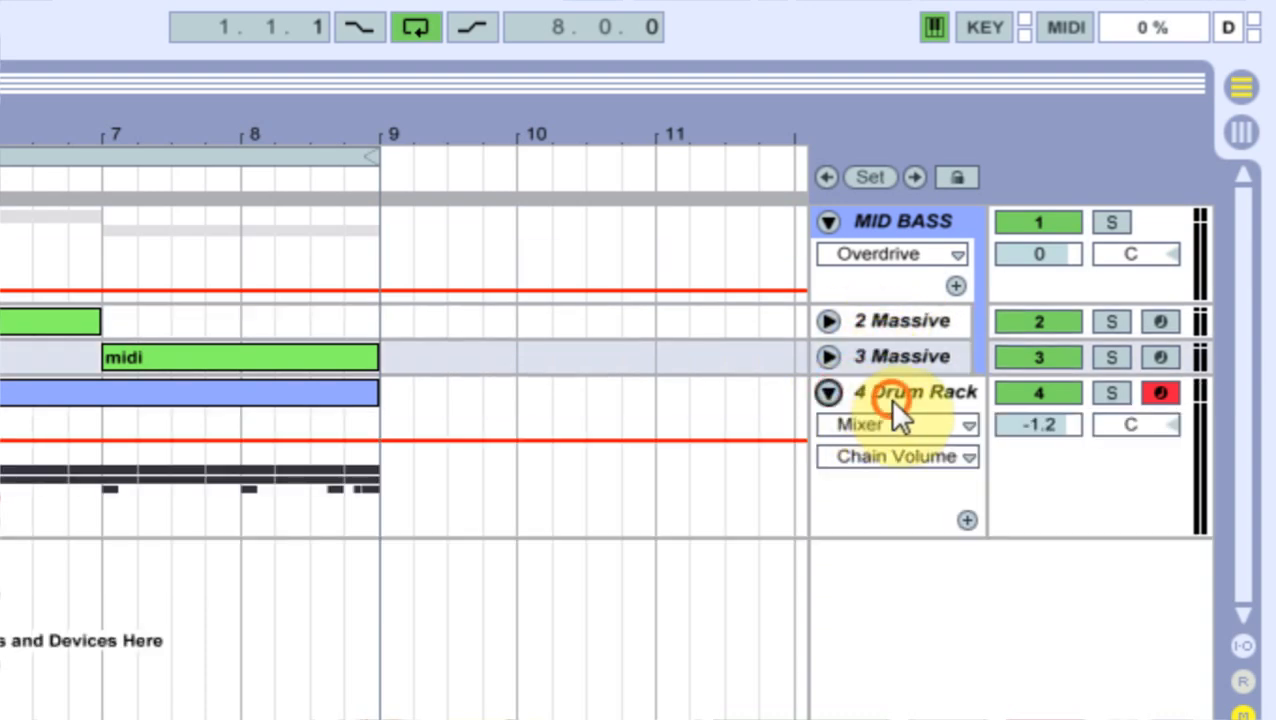
pyautogui.click(889, 398)
pyautogui.click(825, 394)
# - Collapse the MID BASS group and insert a new MIDI track directly below it
pyautogui.click(827, 223)
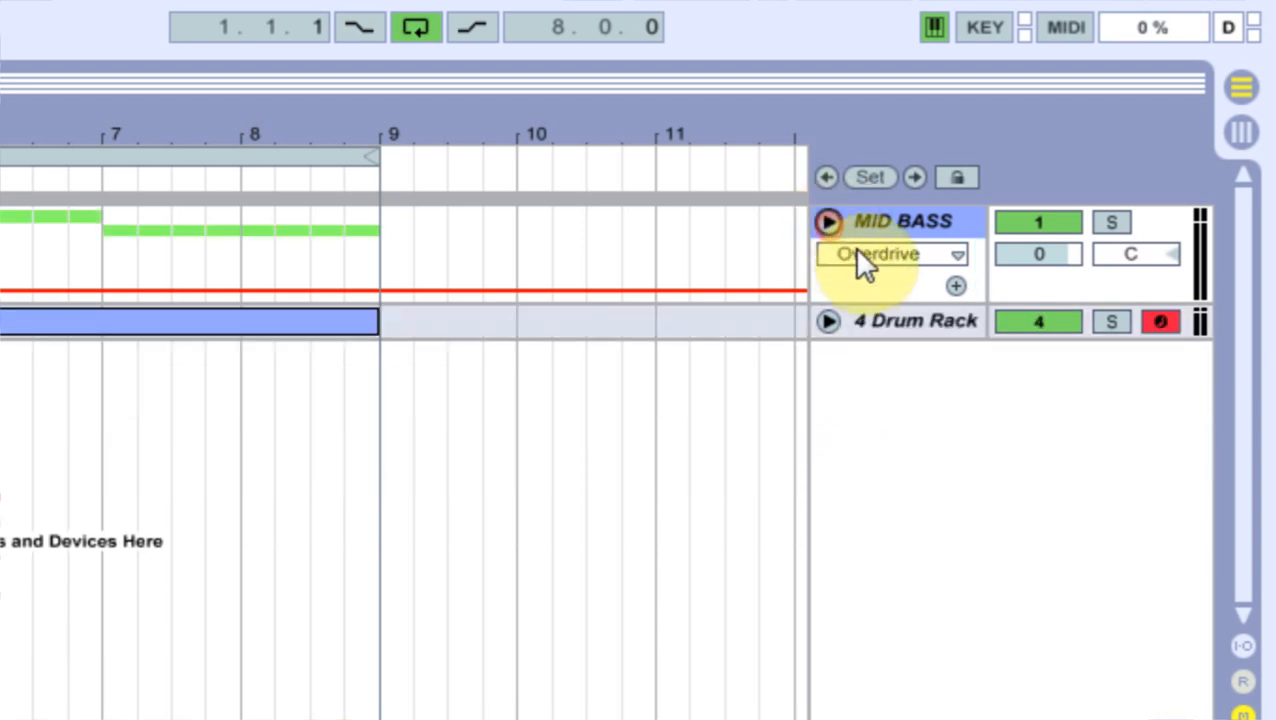
pyautogui.click(860, 214)
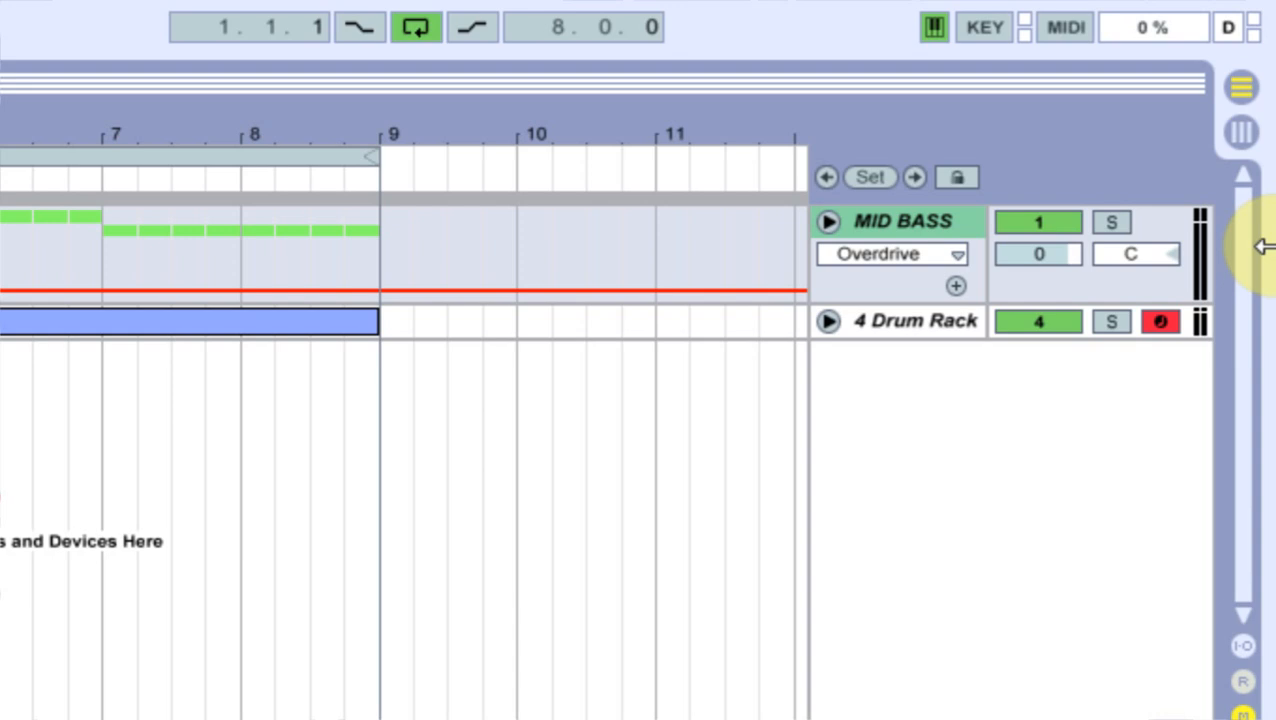
pyautogui.hotkey('ctrl', 'shift', 't')
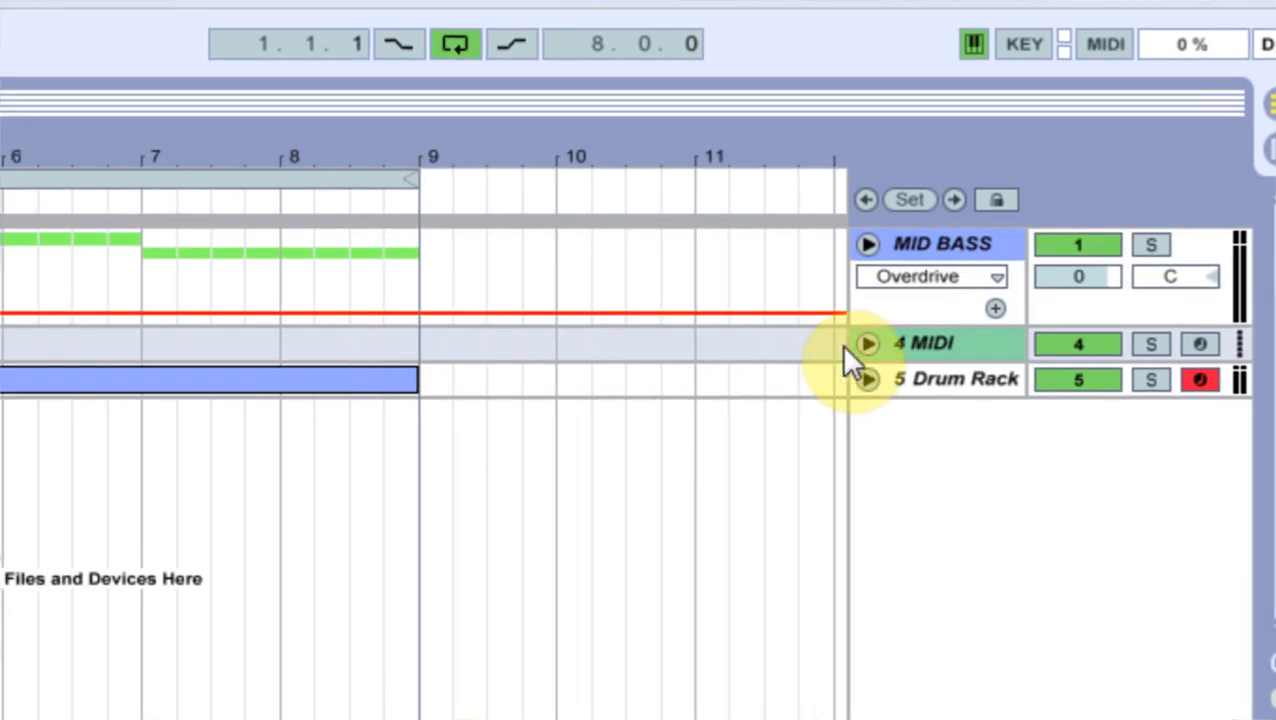
# - Unfold the MID BASS group and copy the first clip of each Massive track onto the new MIDI track at bars 1 and 3
pyautogui.click(864, 247)
pyautogui.click(608, 344)
pyautogui.hotkey('ctrl', 'c')
pyautogui.click(607, 345)
pyautogui.moveTo(607, 345); pyautogui.dragTo(601, 420)
pyautogui.click(789, 384)
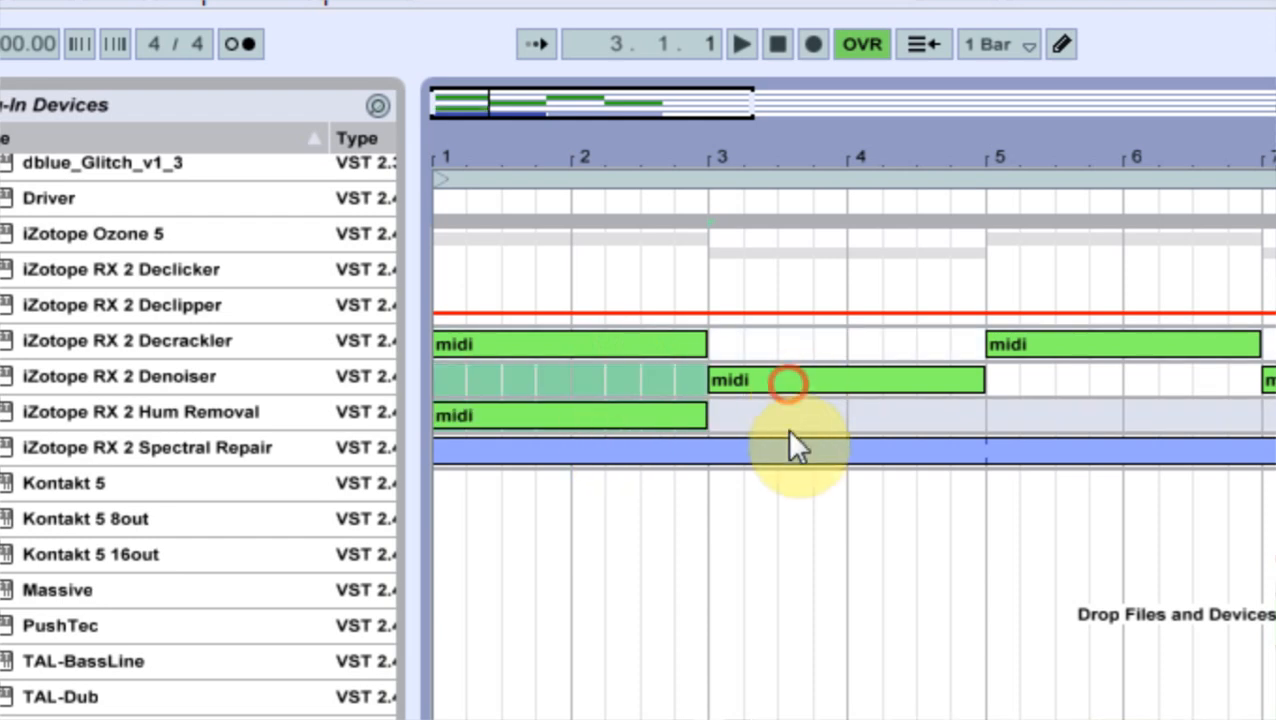
pyautogui.moveTo(790, 382); pyautogui.dragTo(584, 425)
# - Duplicate the two copied clips to fill bars 5 through 8 of the MIDI track and consolidate all four into one clip
pyautogui.moveTo(953, 437); pyautogui.dragTo(953, 564)
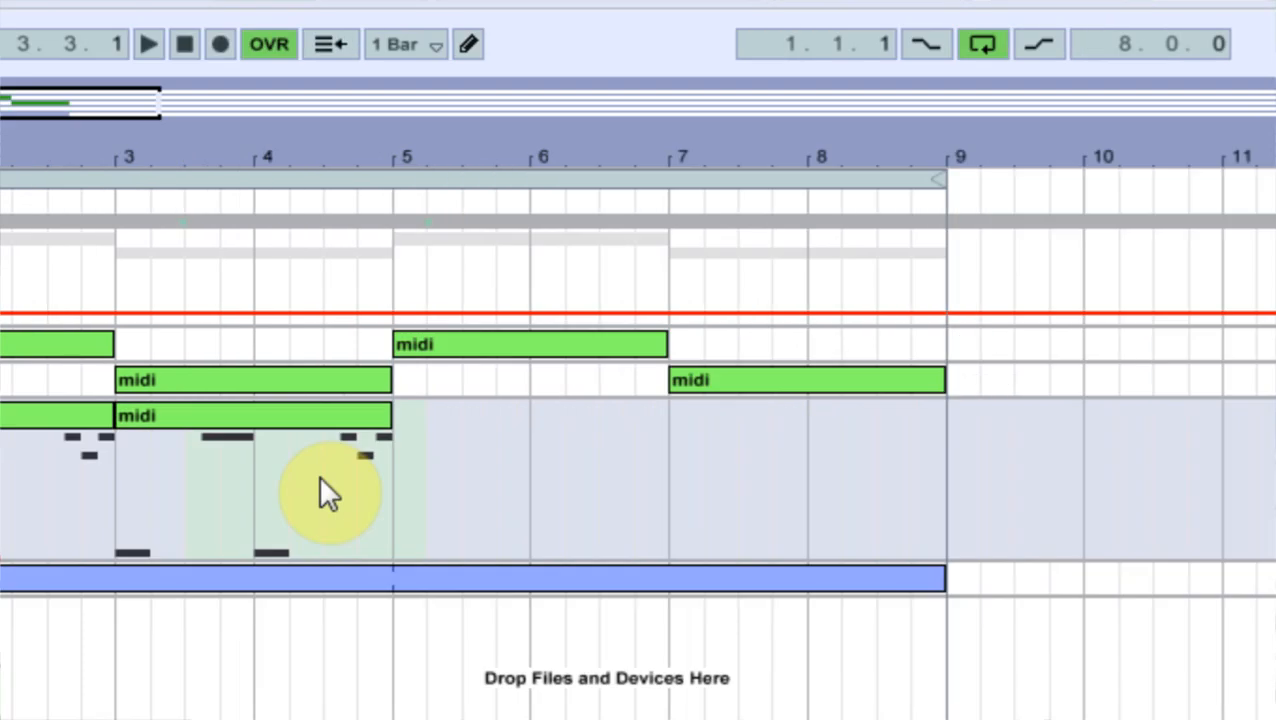
pyautogui.moveTo(404, 498); pyautogui.dragTo(318, 482)
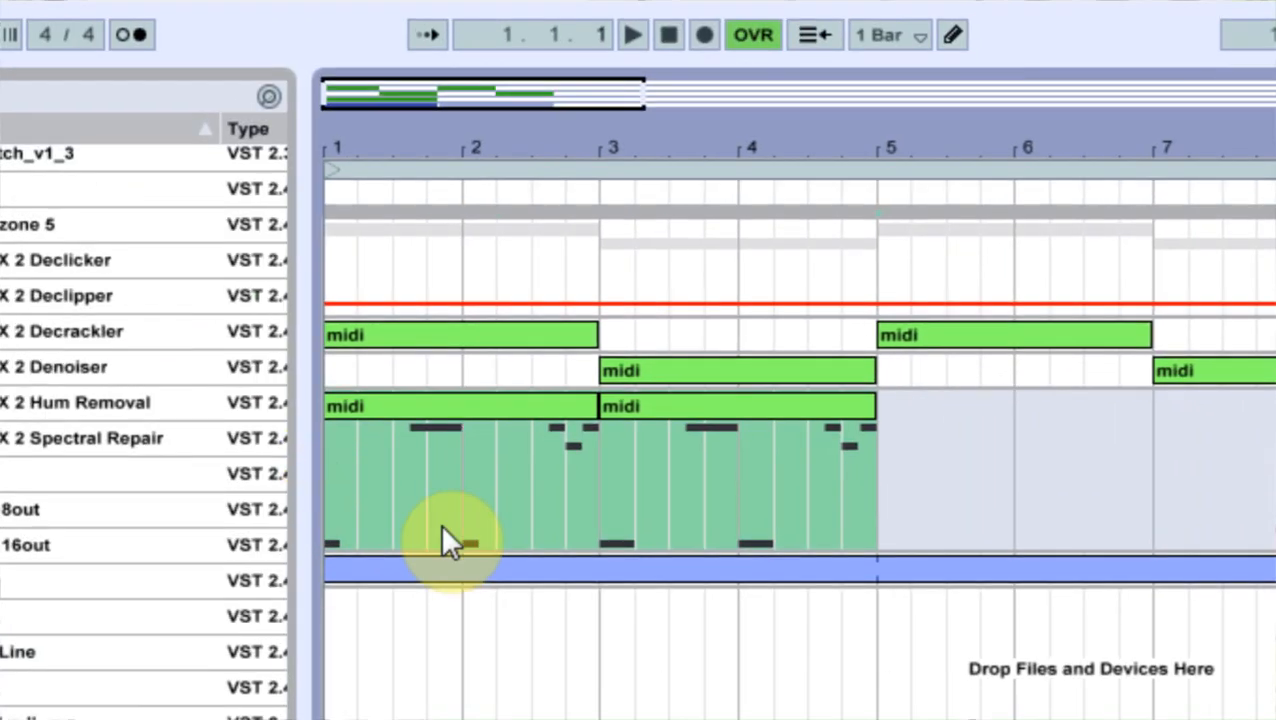
pyautogui.hotkey('ctrl', 'd')
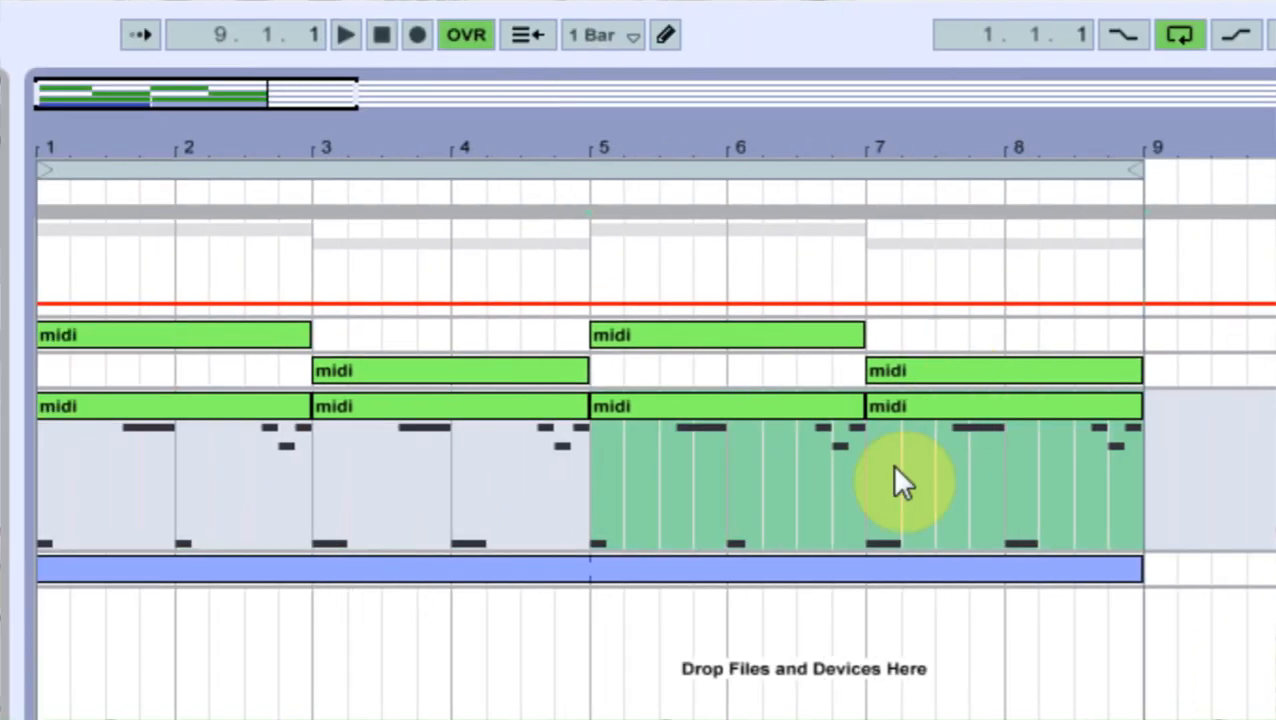
pyautogui.click(1233, 474)
pyautogui.moveTo(1003, 501); pyautogui.dragTo(319, 489)
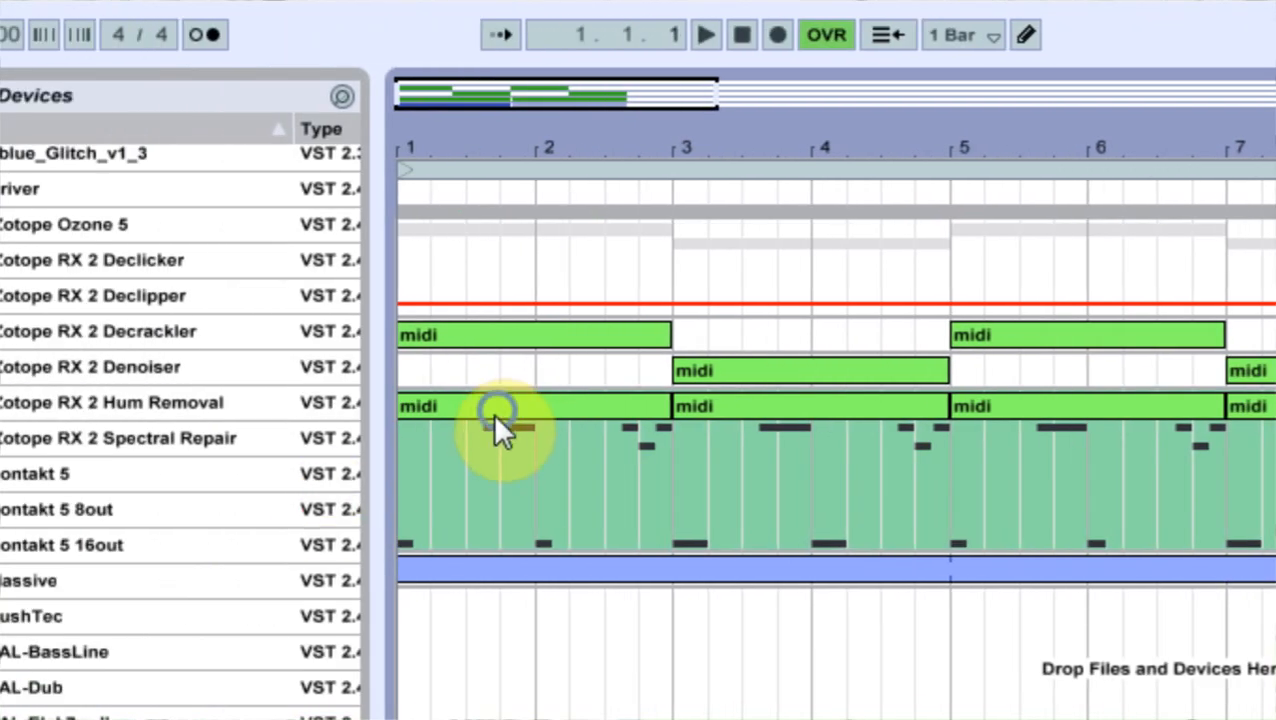
pyautogui.rightClick(4, 413)
pyautogui.click(620, 617)
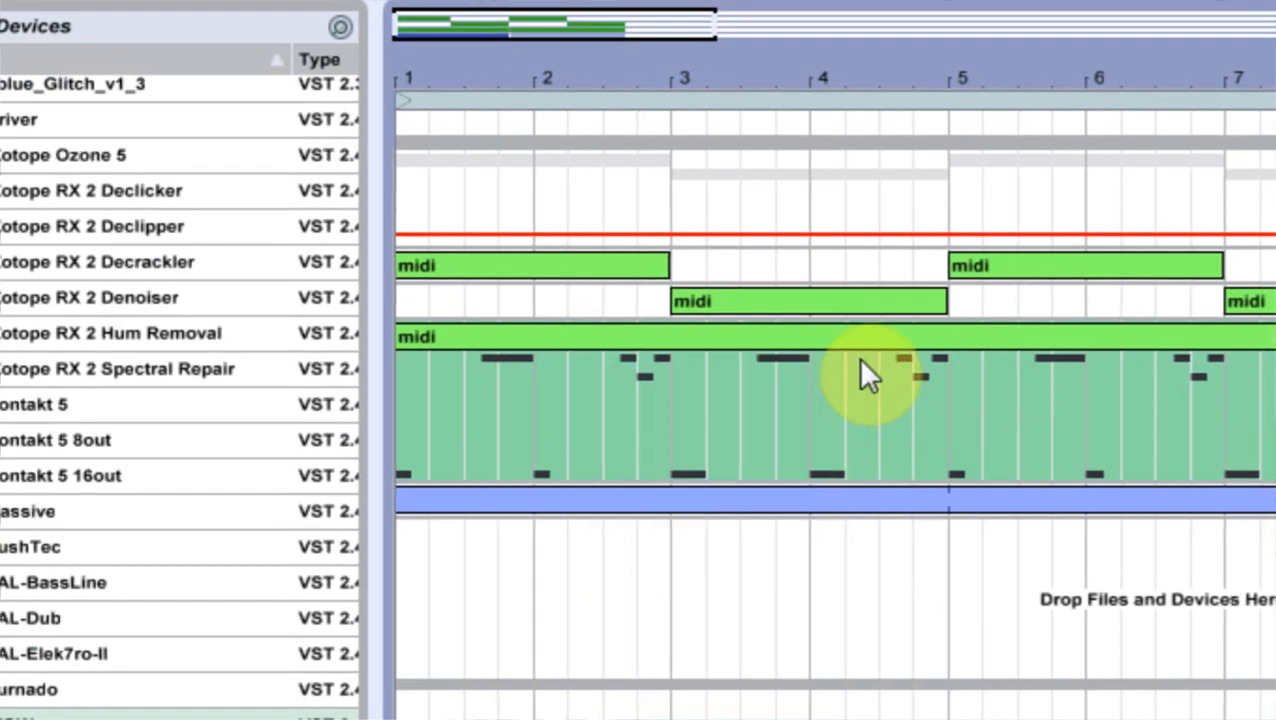
# - Open the consolidated clip's notes and transpose the long F3 notes down one octave to F2
pyautogui.doubleClick(851, 338)
pyautogui.click(757, 432)
pyautogui.click(783, 521)
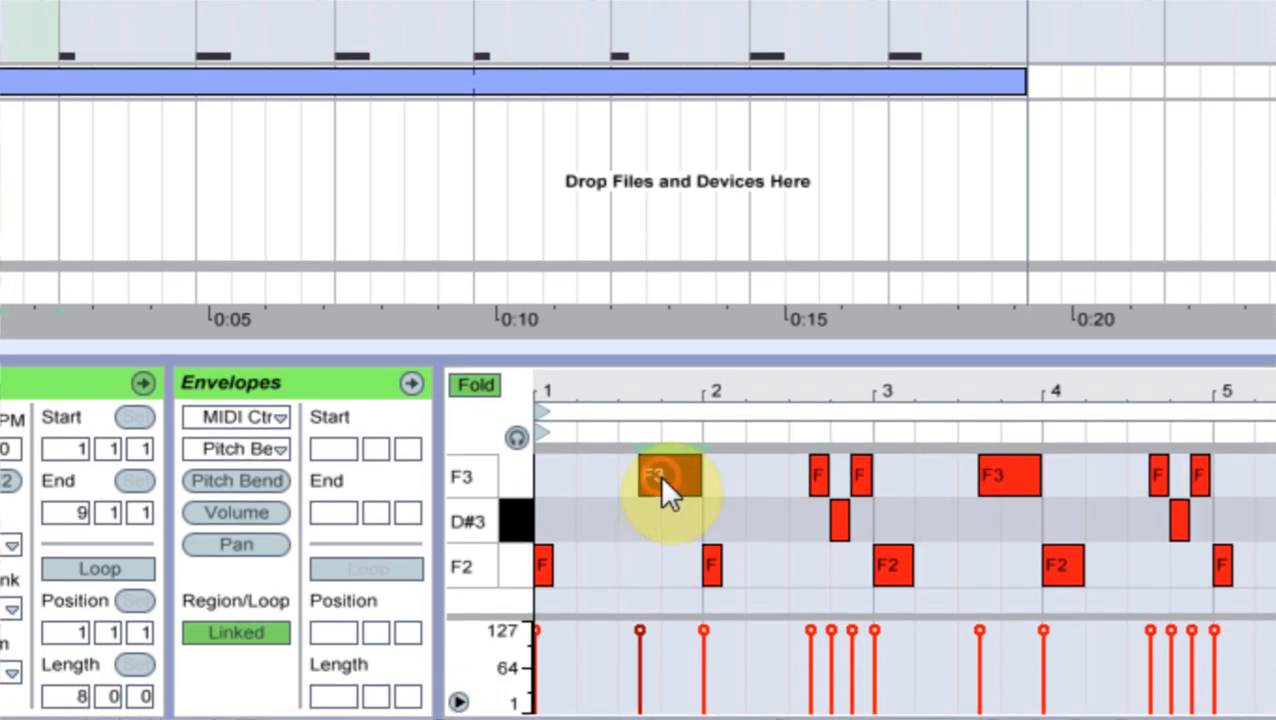
pyautogui.click(1008, 485)
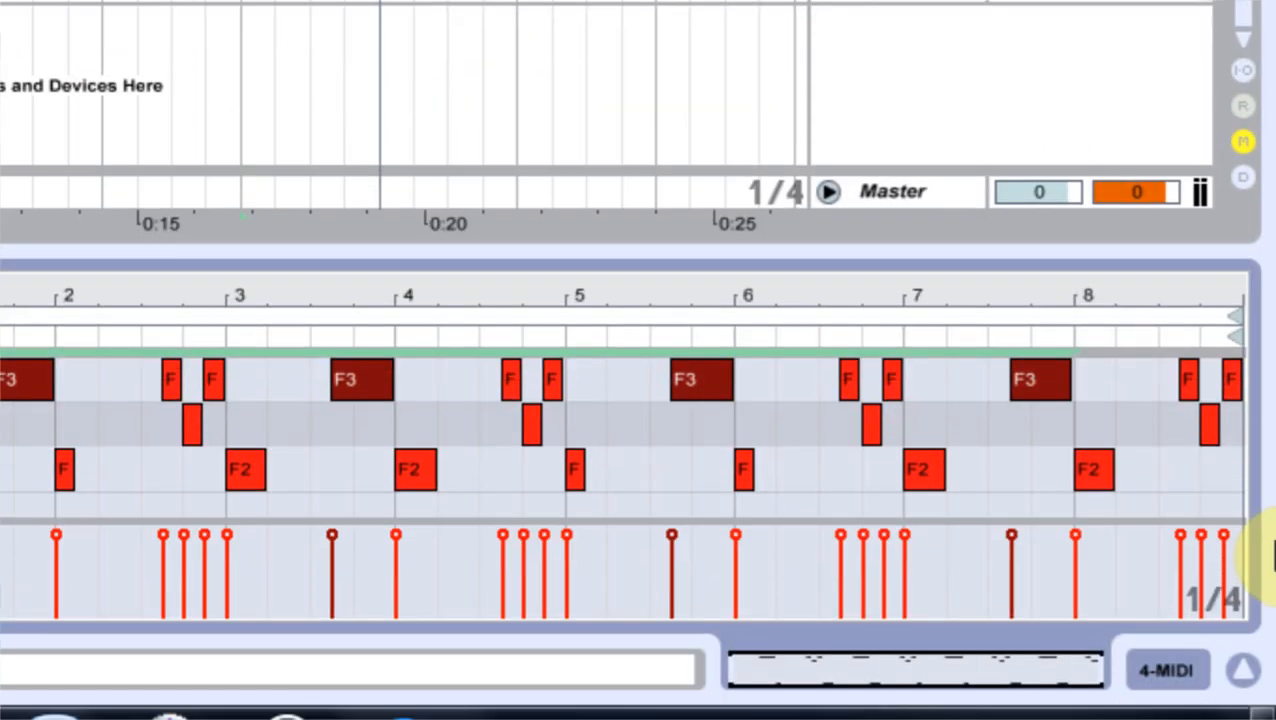
pyautogui.hotkey('shift', 'Down')
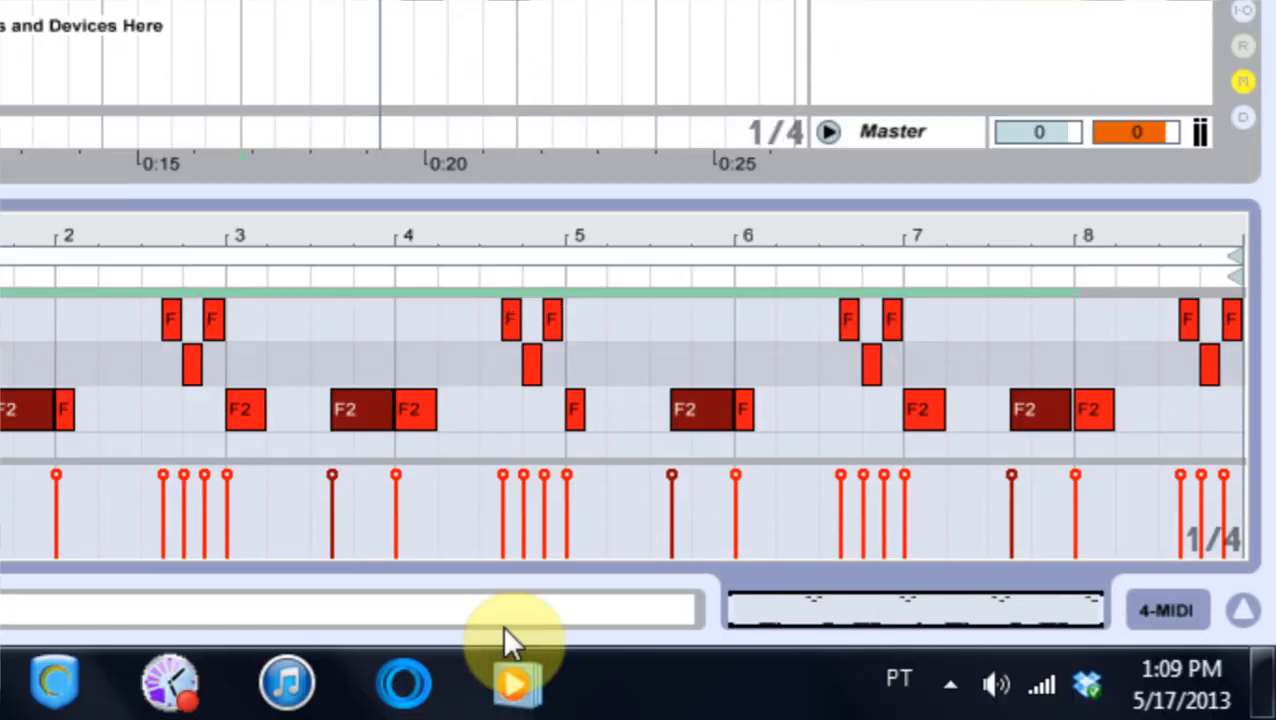
# - Transpose every note in the clip down one octave
pyautogui.click(140, 453)
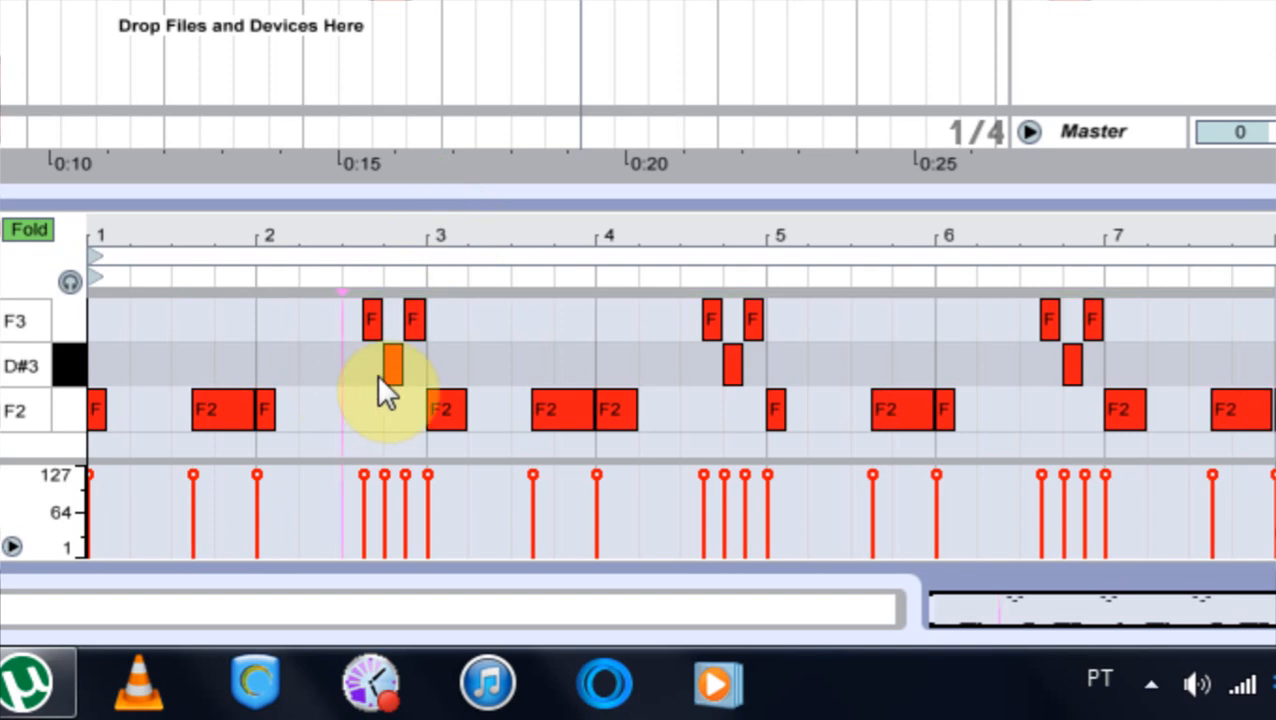
pyautogui.hotkey('ctrl', 'a')
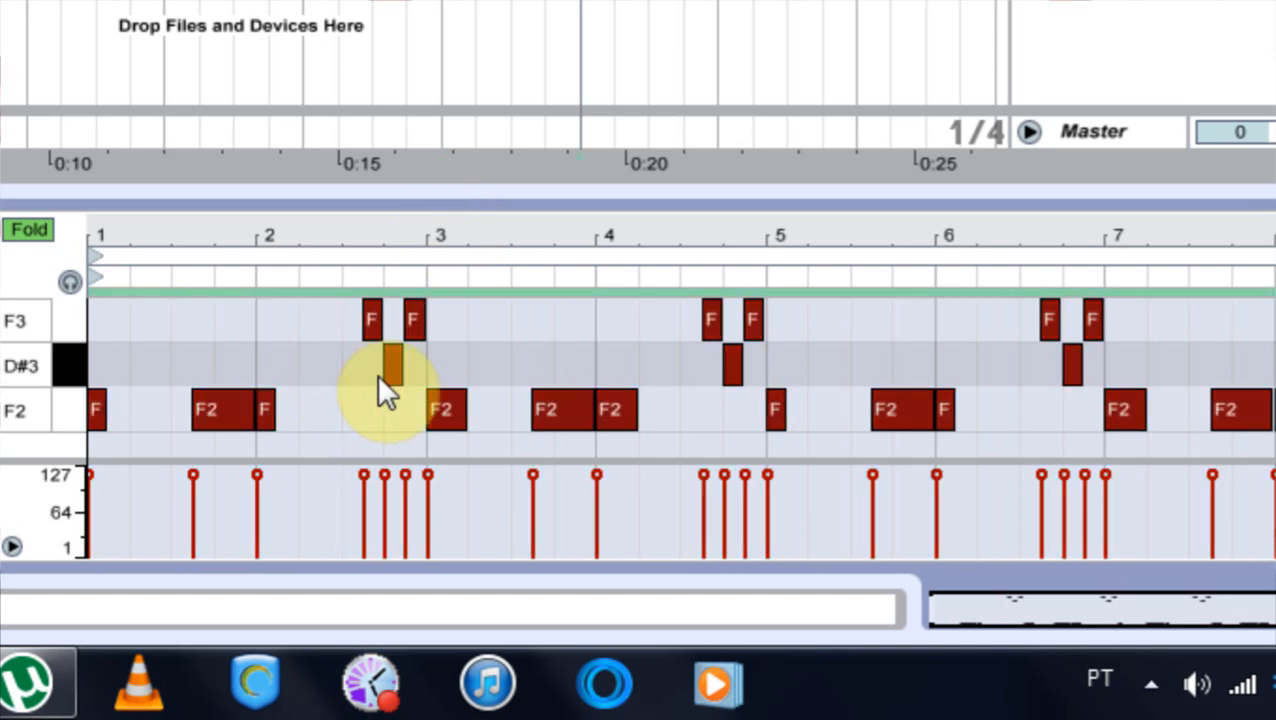
pyautogui.hotkey('shift', 'Down')
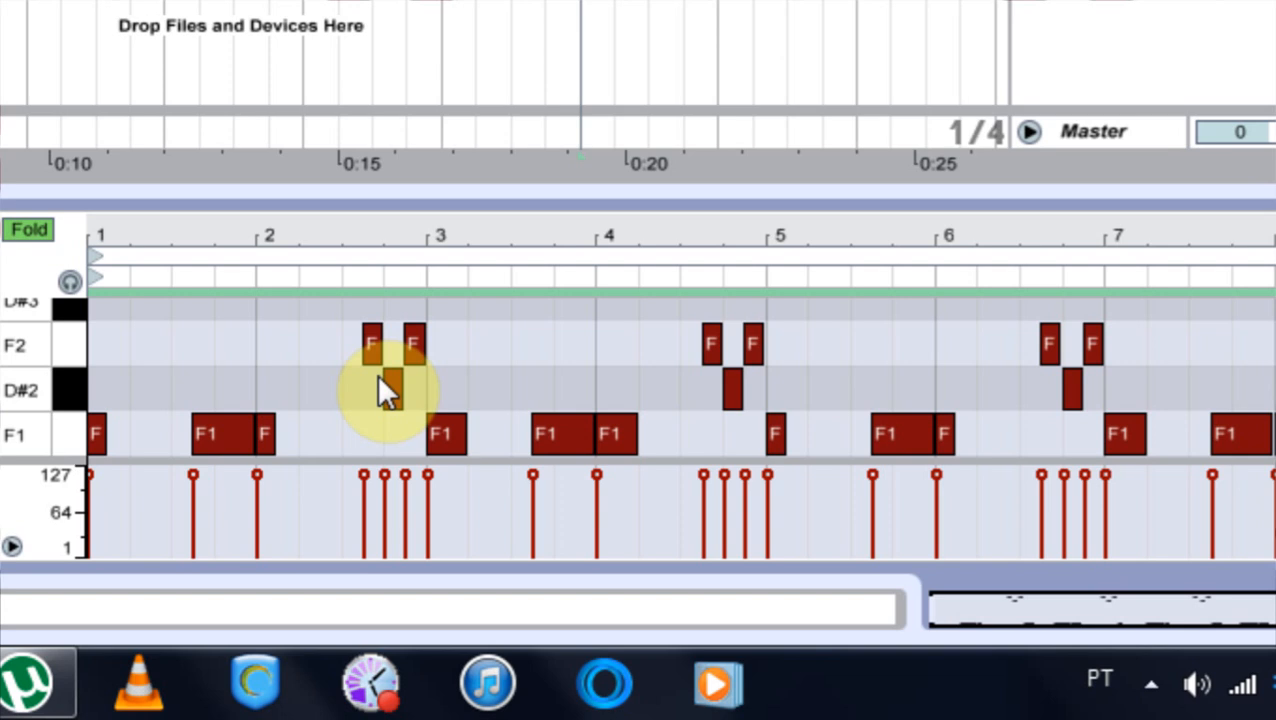
# - Lower the first short F2 note near the end of bar 4 and the clip's final F2 note to F1
pyautogui.click(734, 436)
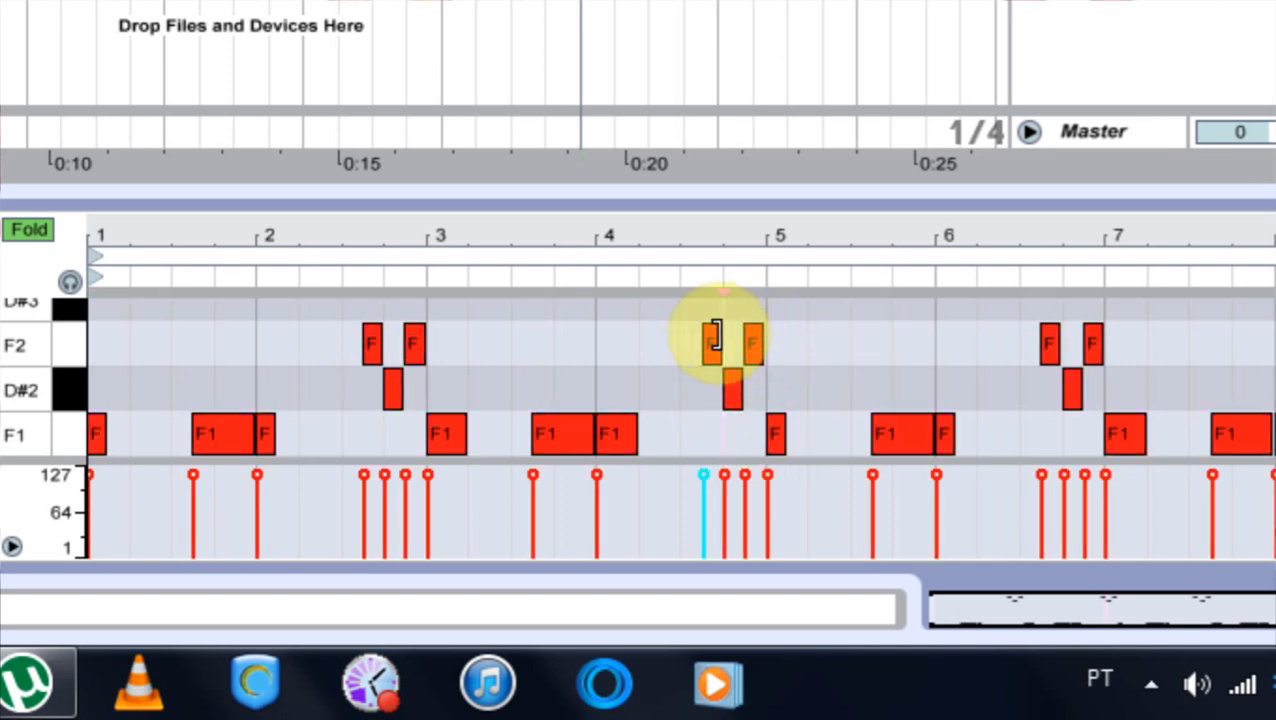
pyautogui.hotkey('shift', 'Down')
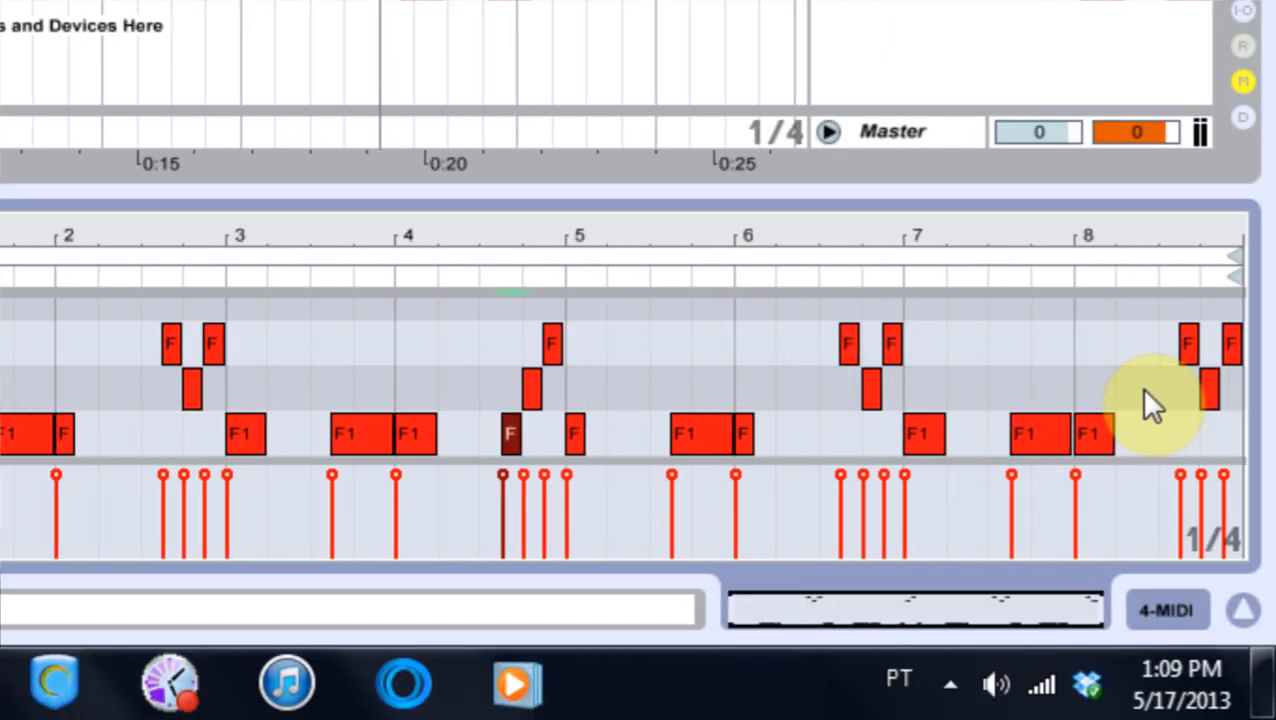
pyautogui.click(1229, 342)
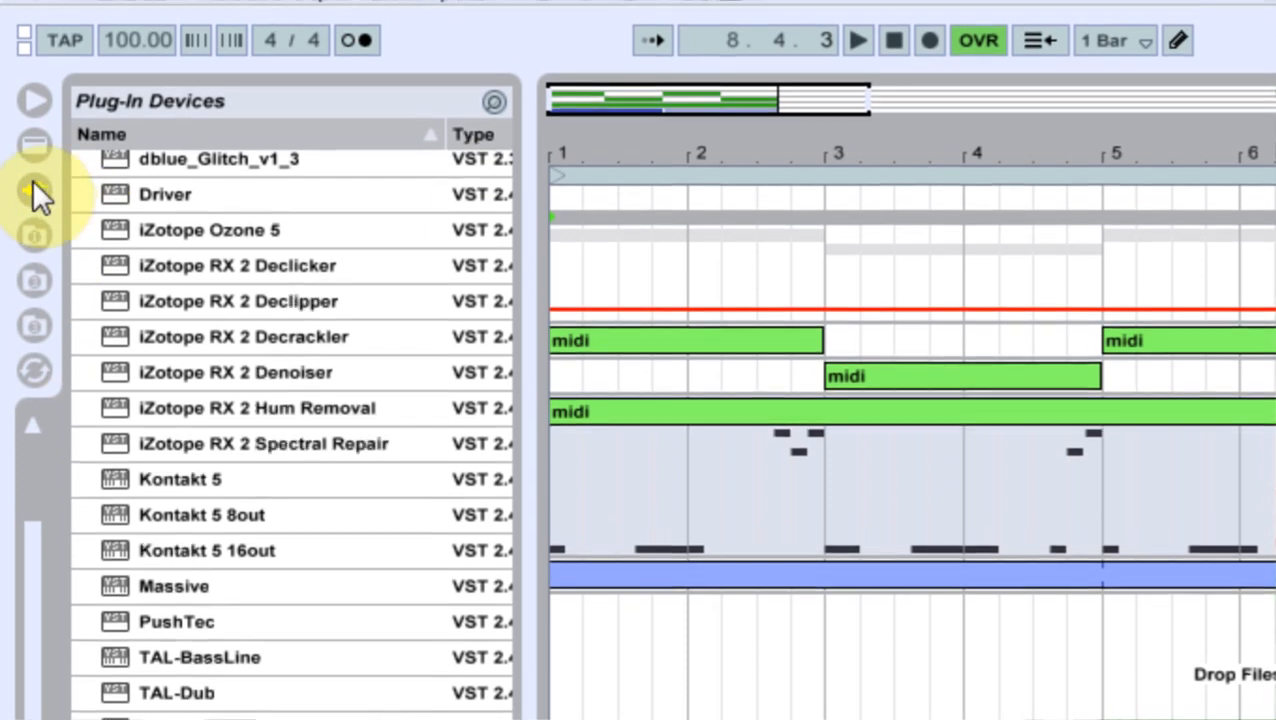
# - Load the Operator instrument onto the new MIDI track and place that track in its own group
pyautogui.click(35, 126)
pyautogui.moveTo(33, 572); pyautogui.dragTo(51, 443)
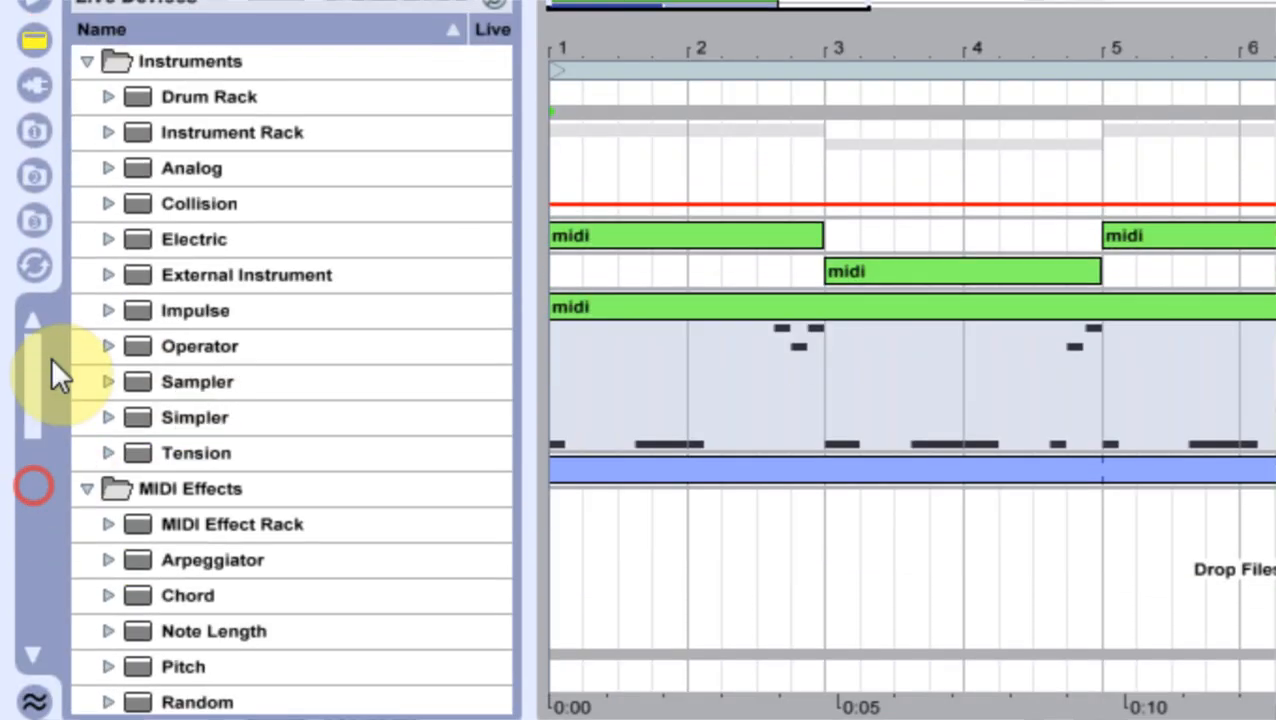
pyautogui.moveTo(200, 346); pyautogui.dragTo(1275, 410)
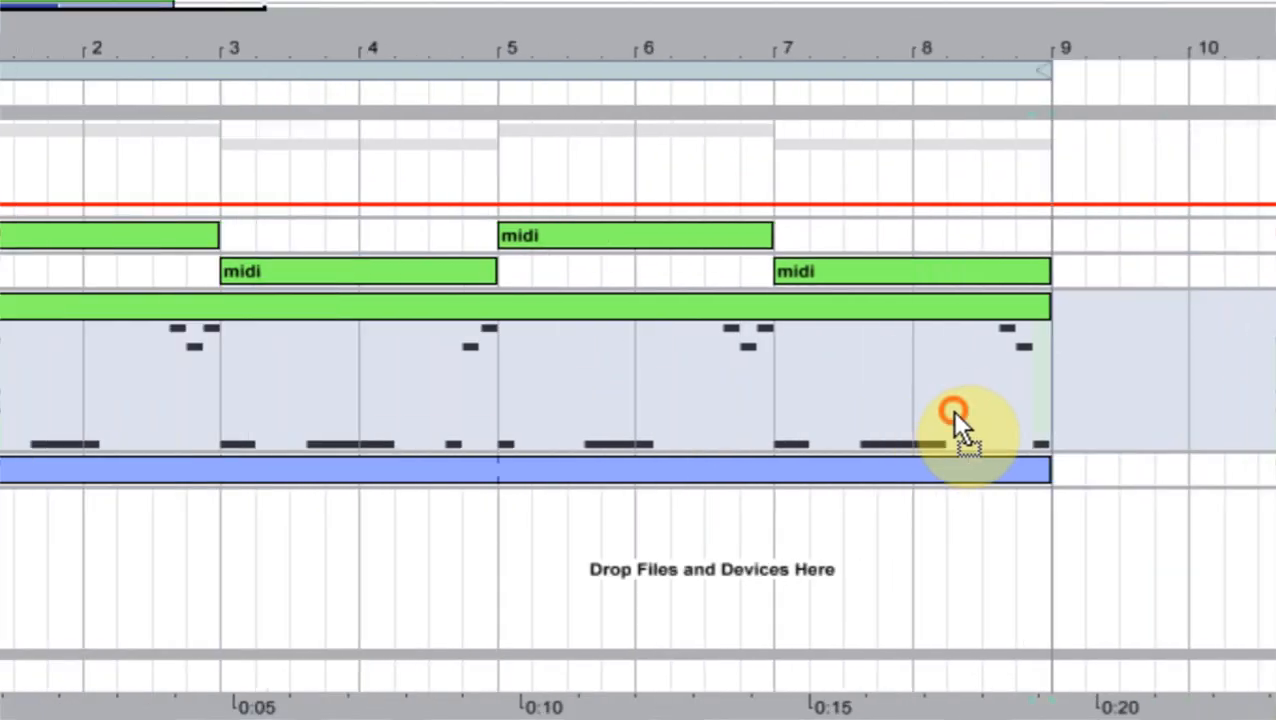
pyautogui.moveTo(951, 410); pyautogui.dragTo(953, 412)
pyautogui.rightClick(1091, 245)
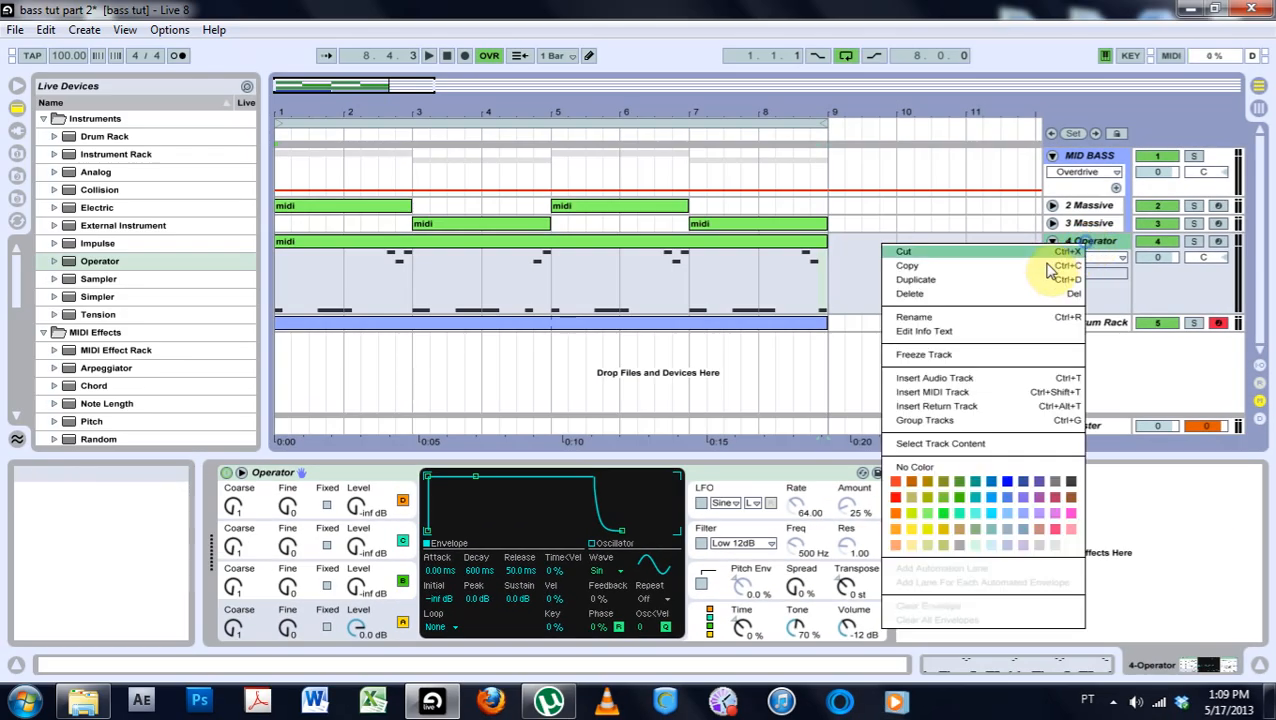
pyautogui.click(945, 420)
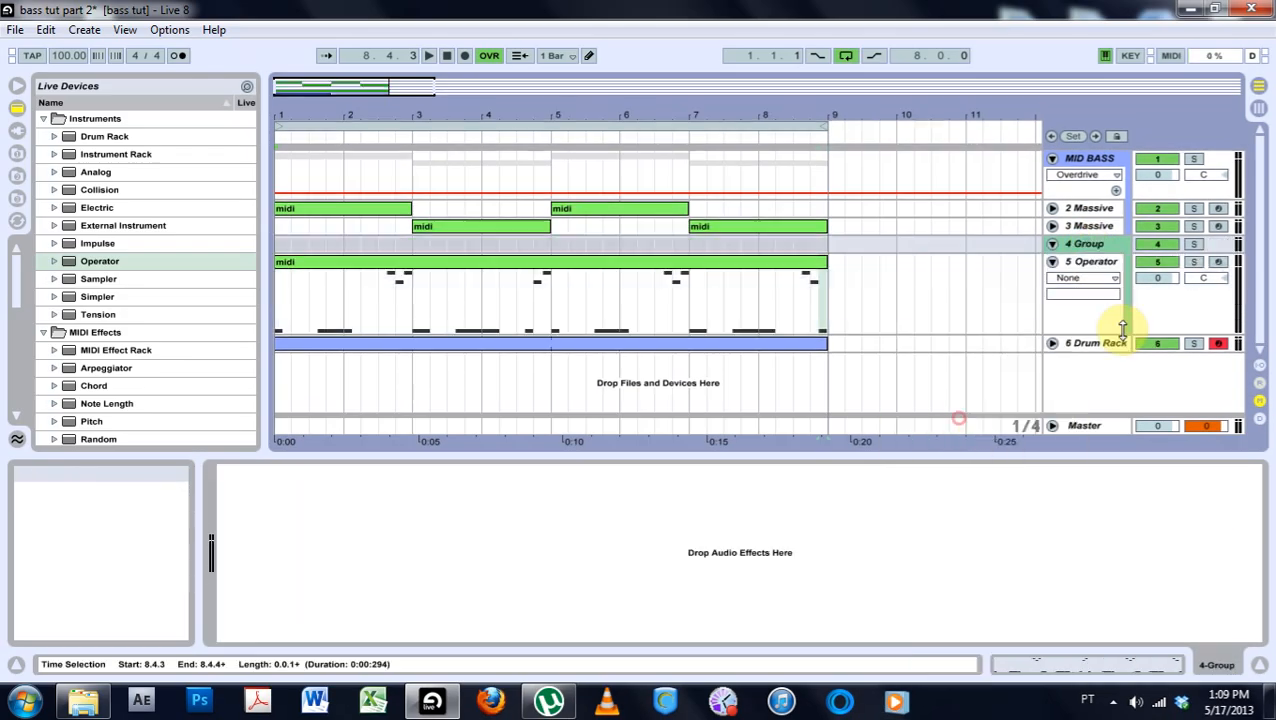
# - Colour the new group track pink and rename it SUB
pyautogui.rightClick(1090, 248)
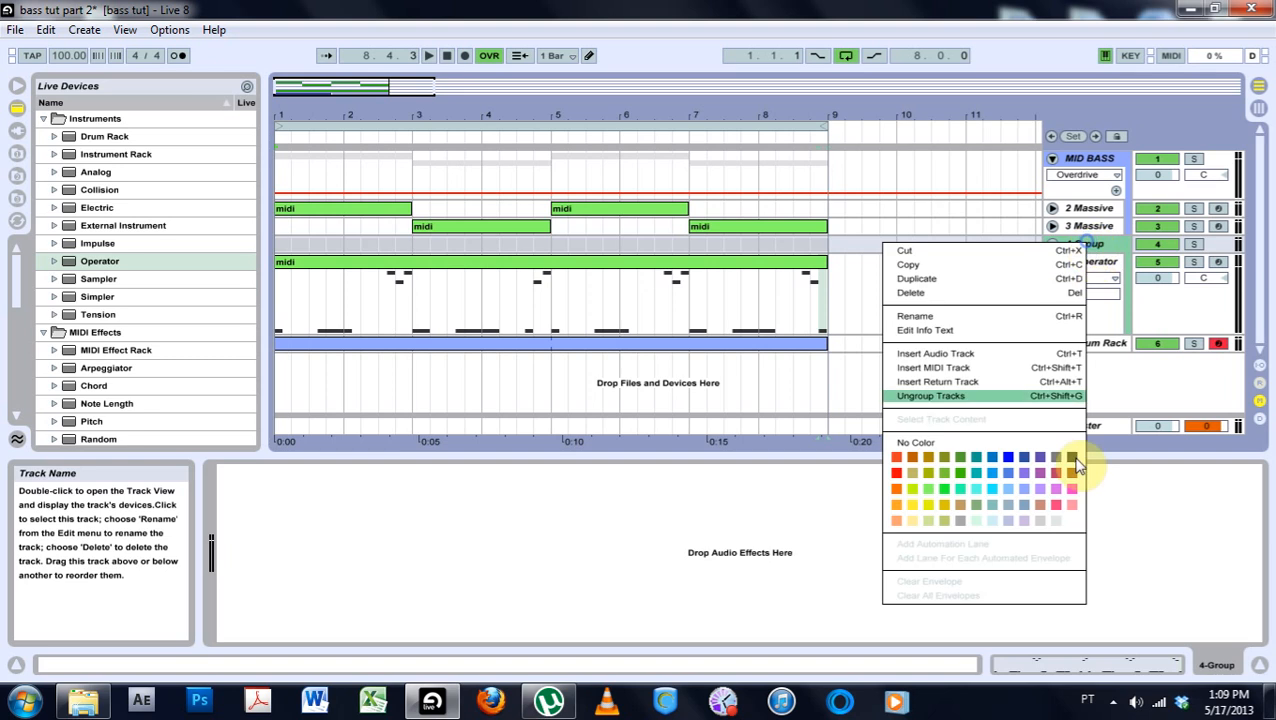
pyautogui.click(1068, 482)
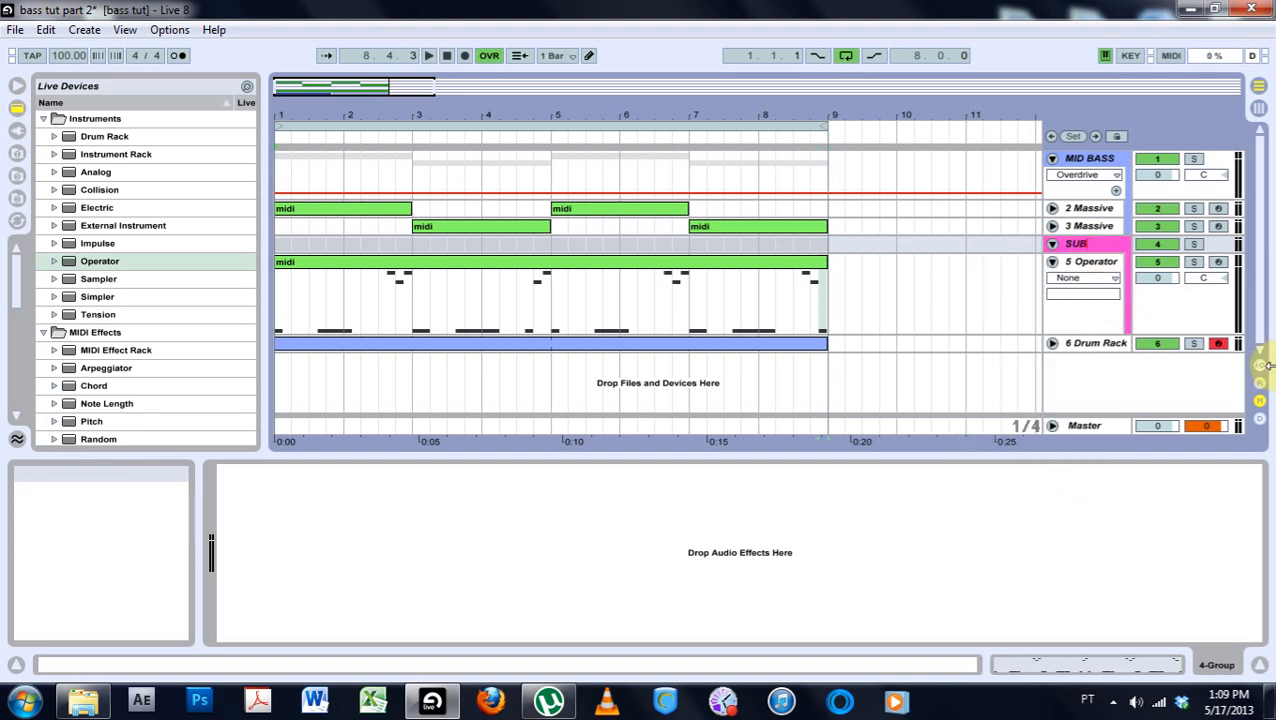
pyautogui.click(1080, 246)
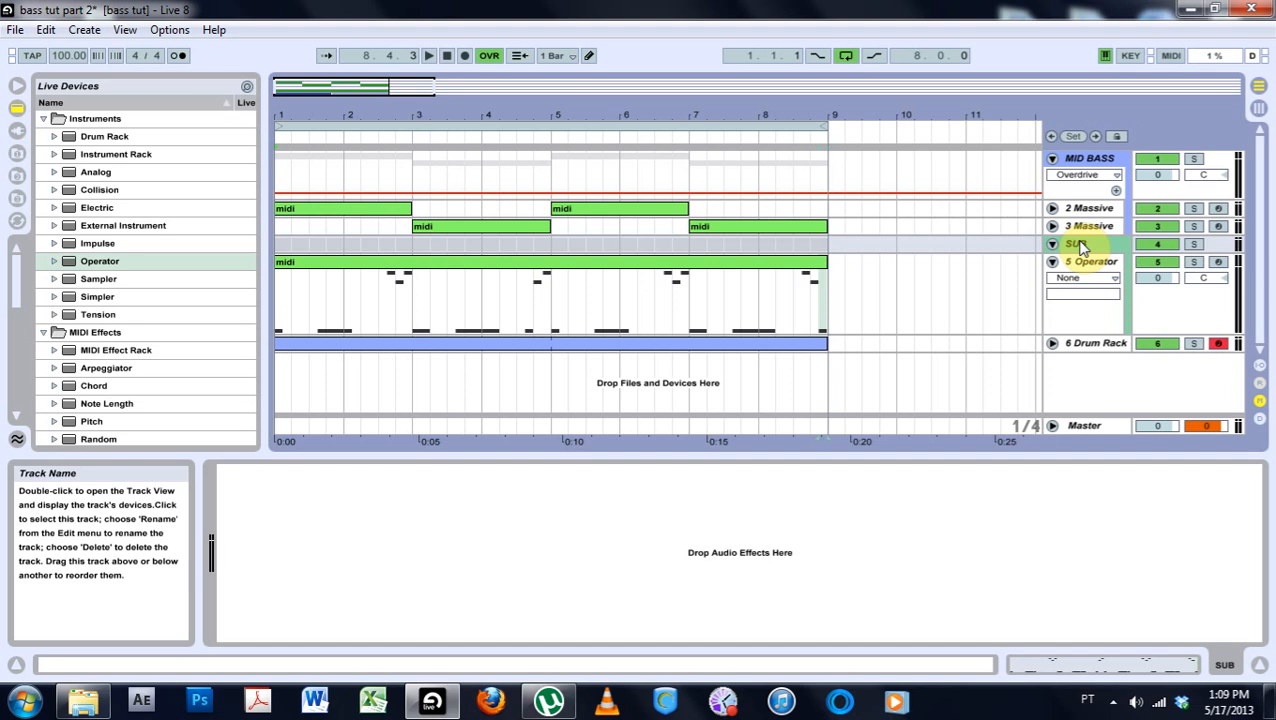
# - Load Operator's Hip-hop Sub Bass preset onto the Operator track and turn on Glide in its pitch envelope settings
pyautogui.click(1080, 262)
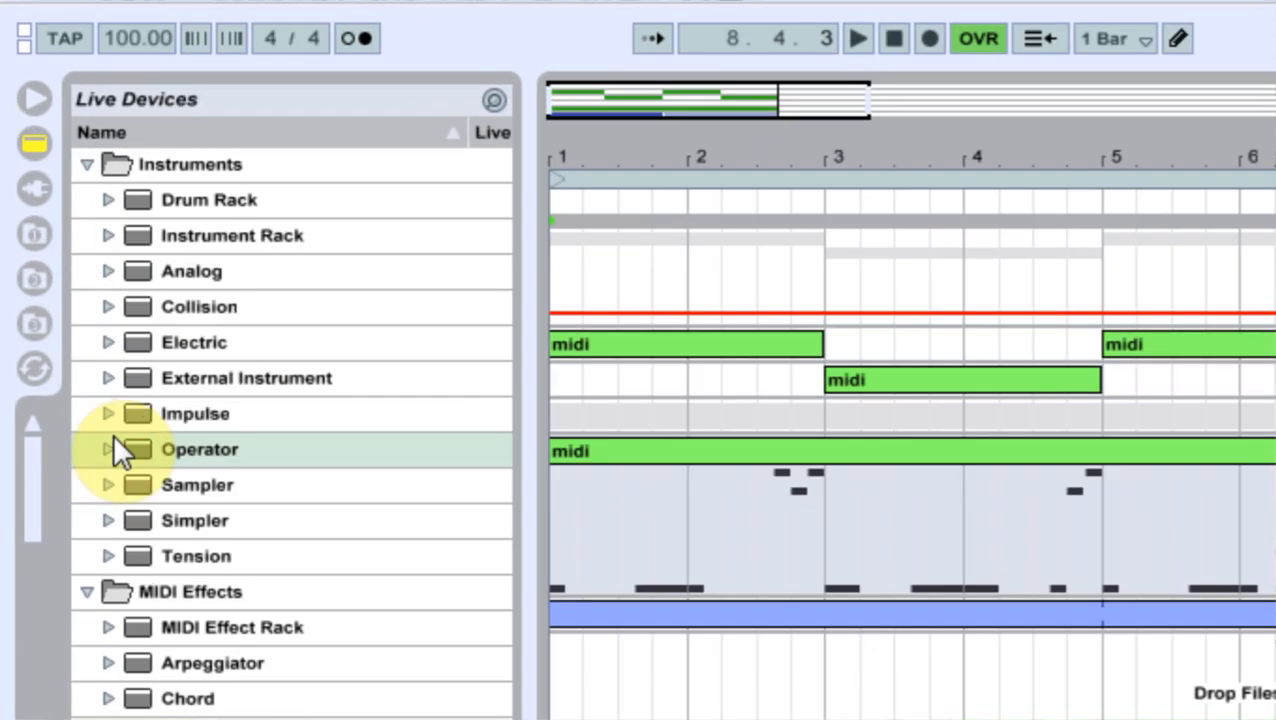
pyautogui.click(54, 261)
pyautogui.moveTo(35, 461); pyautogui.dragTo(20, 540)
pyautogui.click(204, 478)
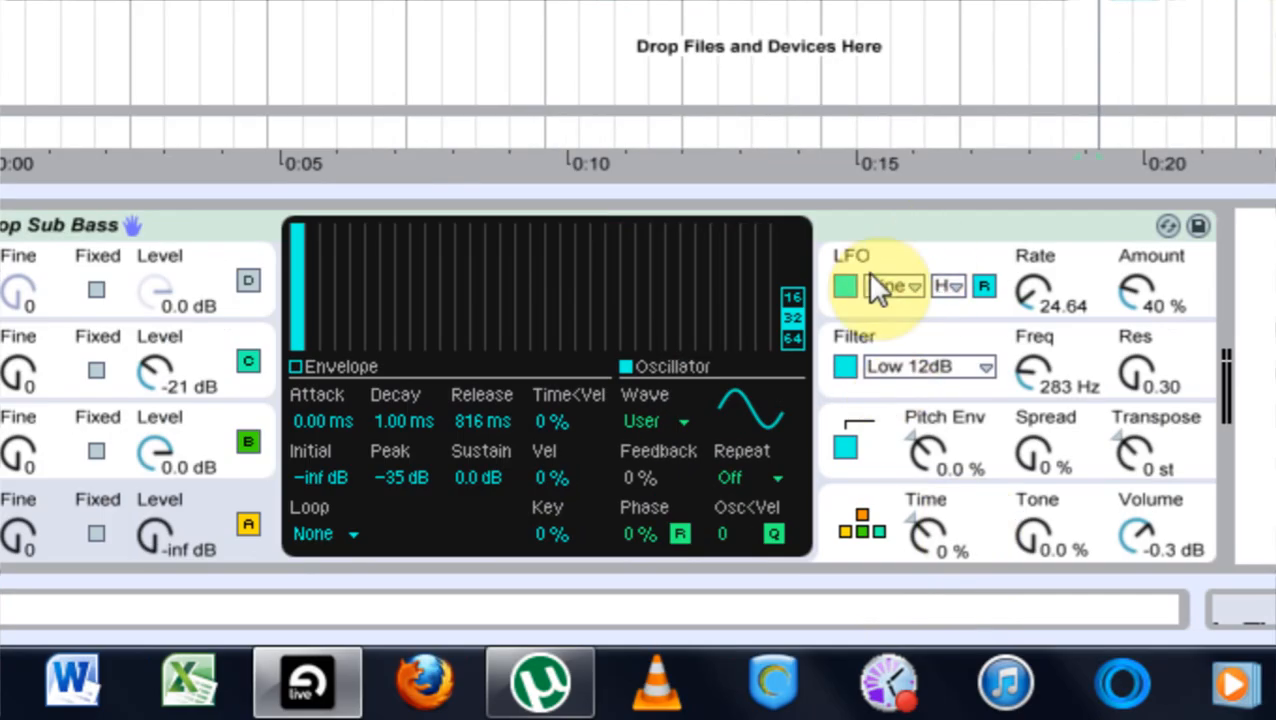
pyautogui.click(920, 440)
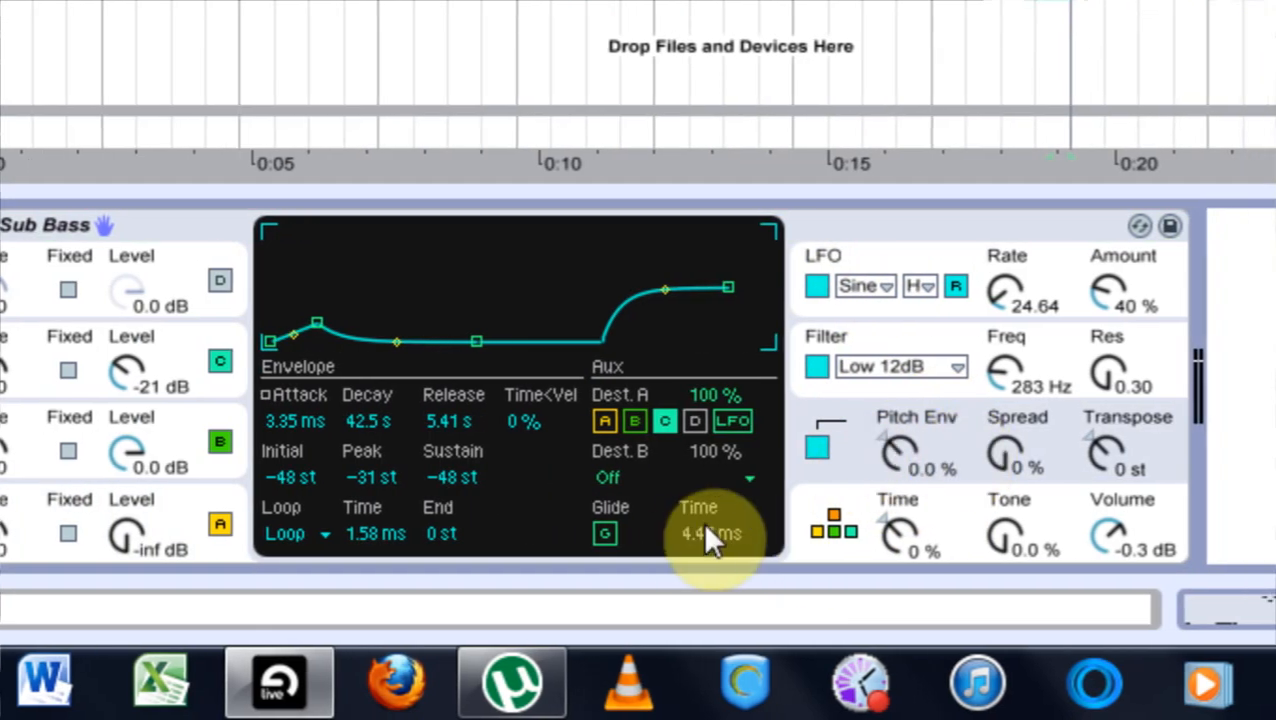
pyautogui.click(604, 533)
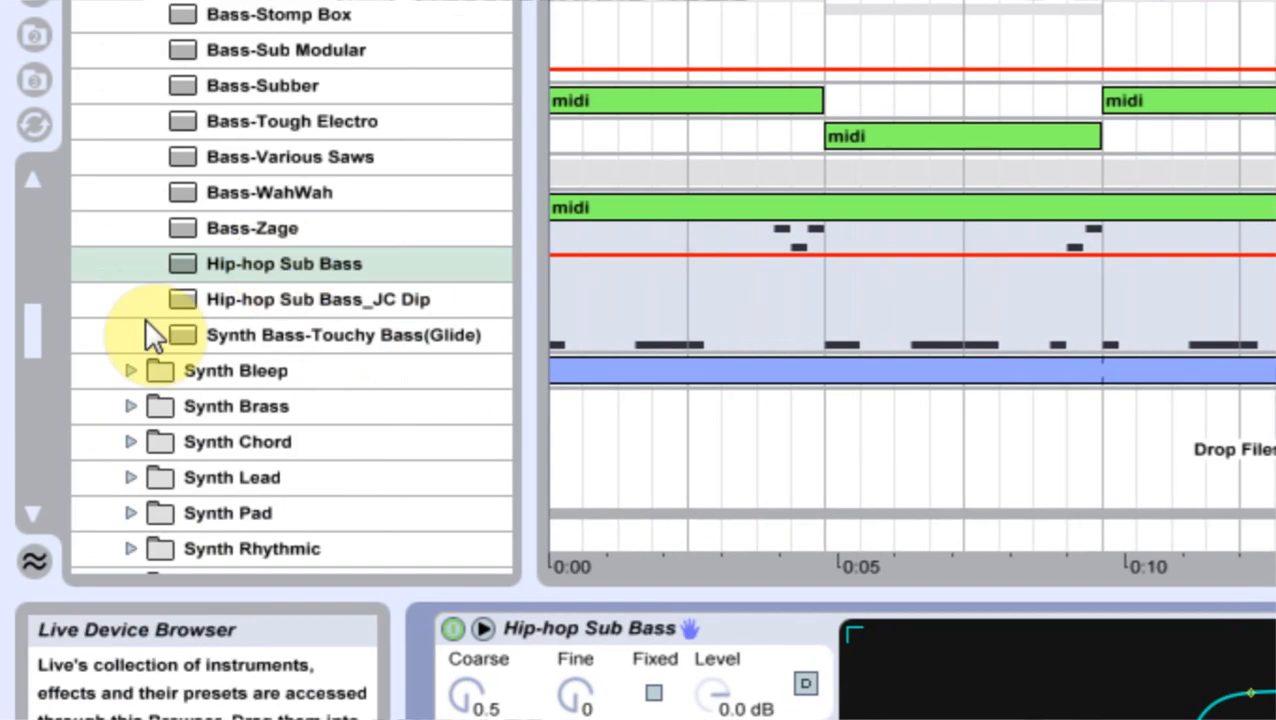
# - Add EQ Eight's Sub EQ preset after the Hip-hop Sub Bass instrument
pyautogui.moveTo(23, 350); pyautogui.dragTo(28, 458)
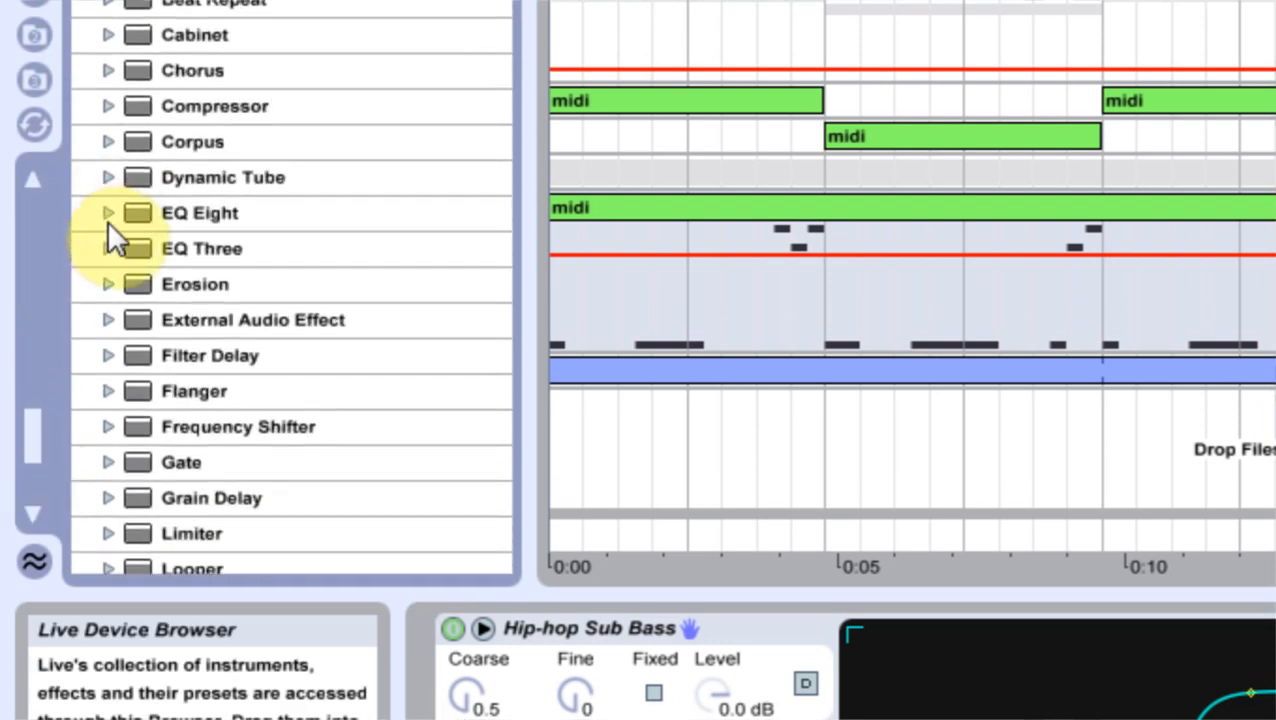
pyautogui.click(107, 218)
pyautogui.moveTo(25, 396); pyautogui.dragTo(37, 441)
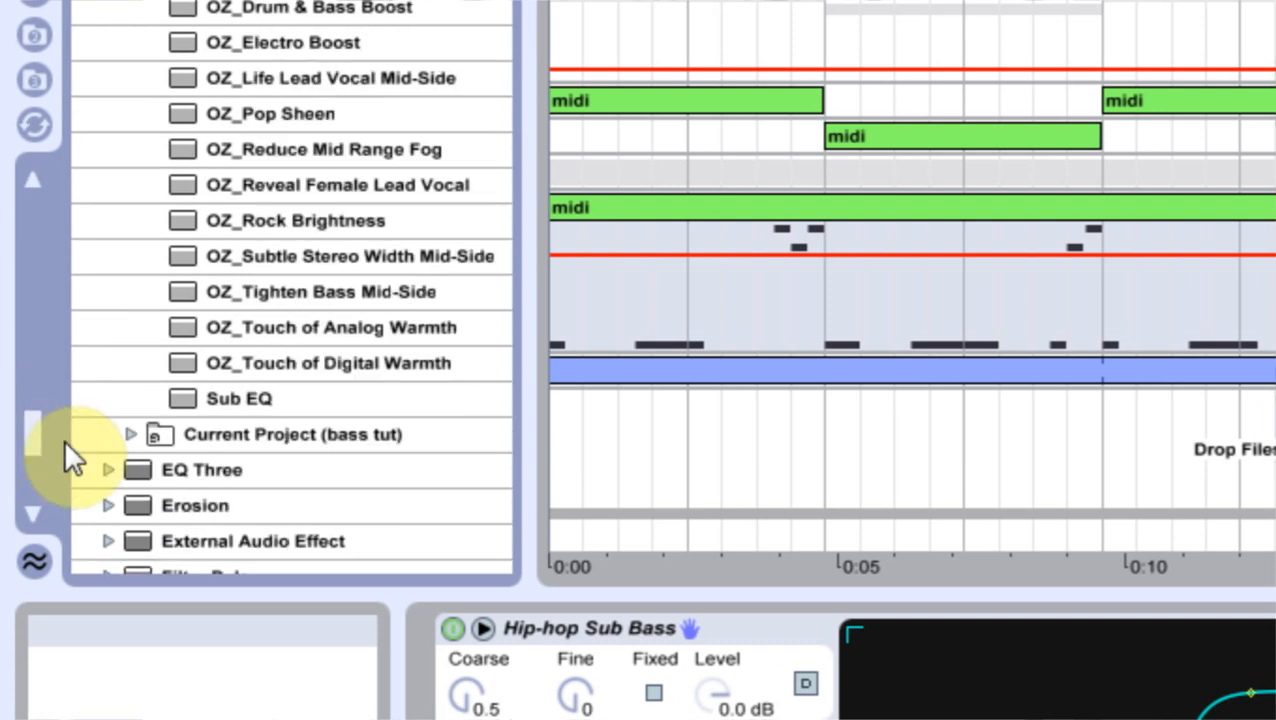
pyautogui.moveTo(236, 398); pyautogui.dragTo(788, 531)
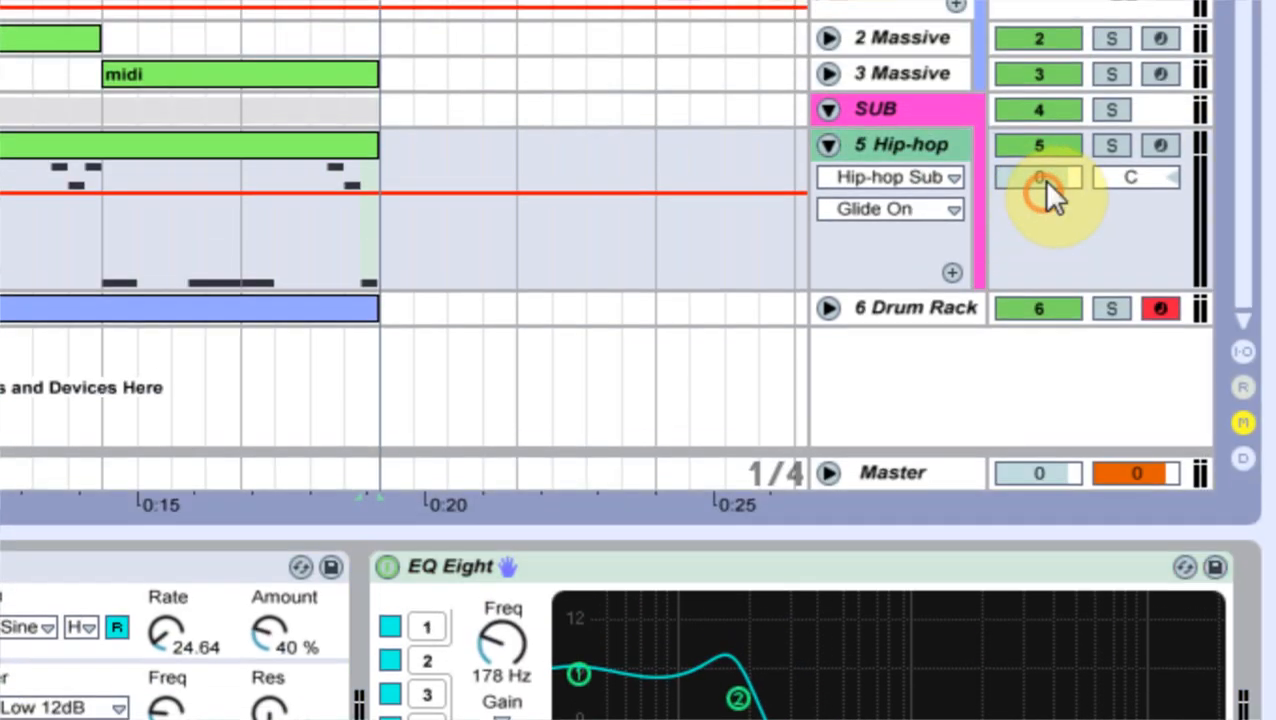
# - Lower the Hip-hop track's volume to -11.5 dB
pyautogui.moveTo(1041, 28); pyautogui.dragTo(1041, 72)
pyautogui.moveTo(1039, 178); pyautogui.dragTo(1039, 219)
pyautogui.moveTo(1038, 179); pyautogui.dragTo(1038, 182)
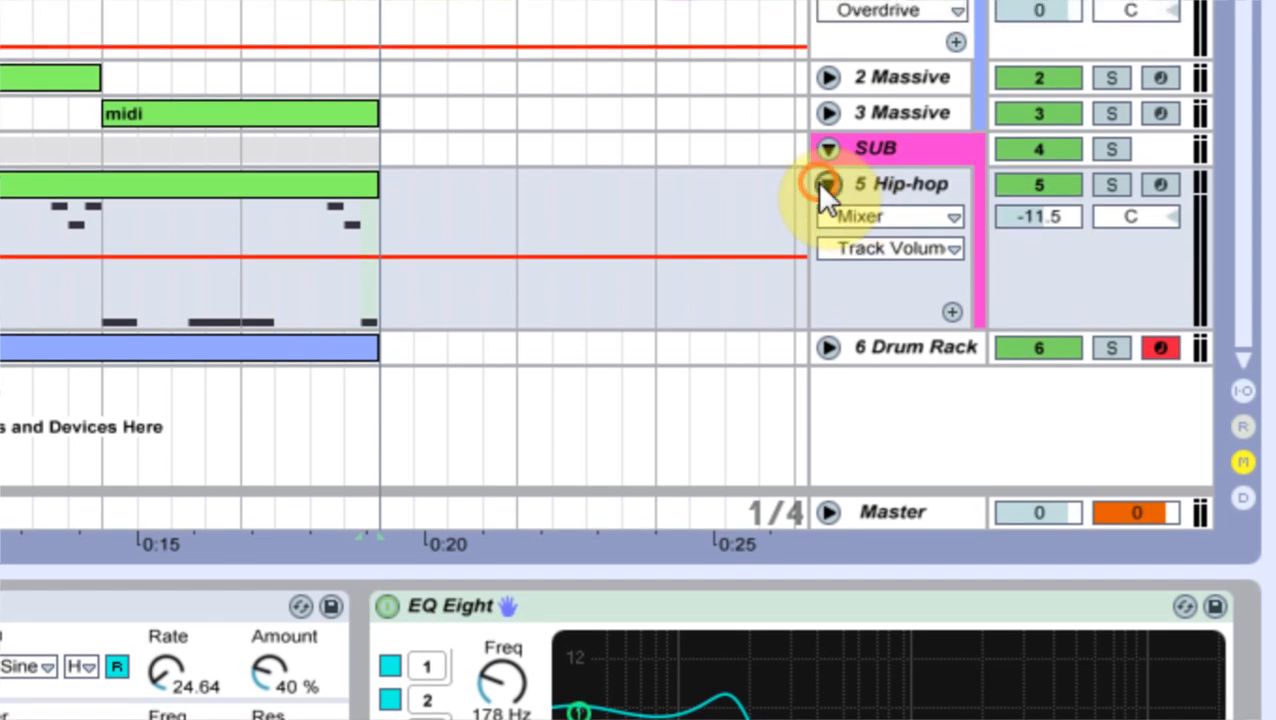
# - Fold the Hip-hop track and collapse the SUB and MID BASS groups
pyautogui.click(828, 147)
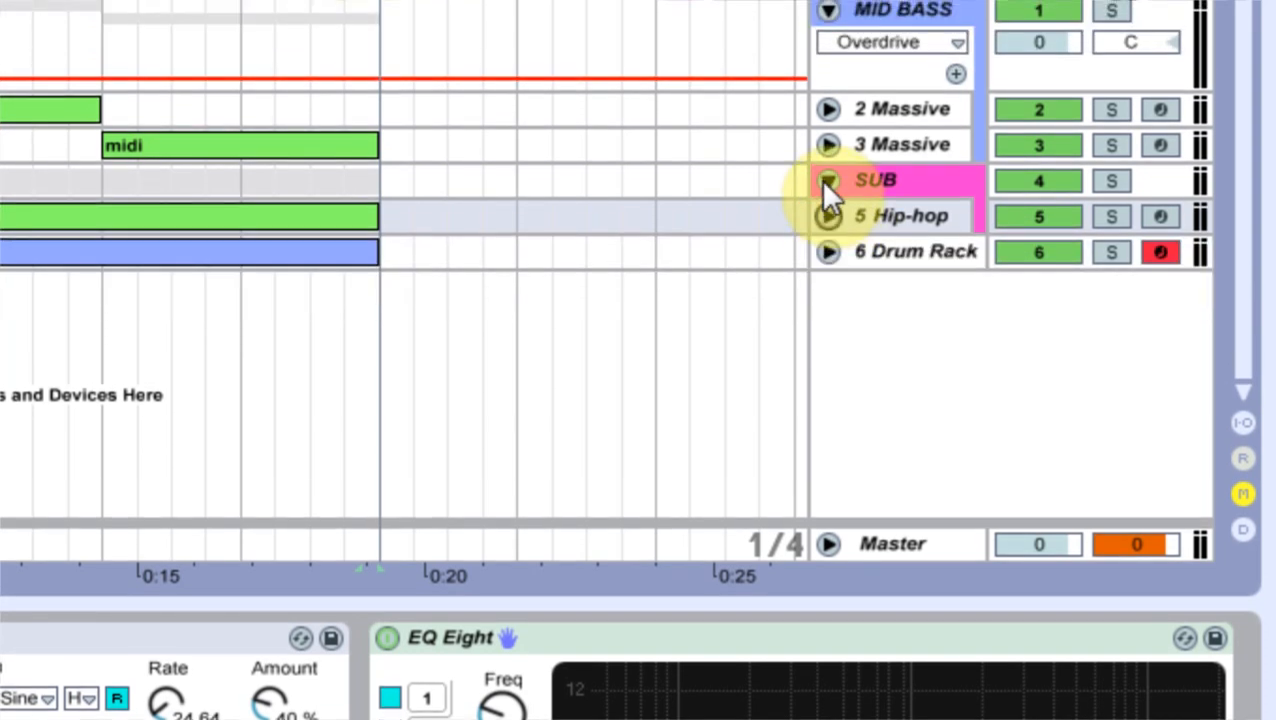
pyautogui.click(828, 110)
pyautogui.click(826, 12)
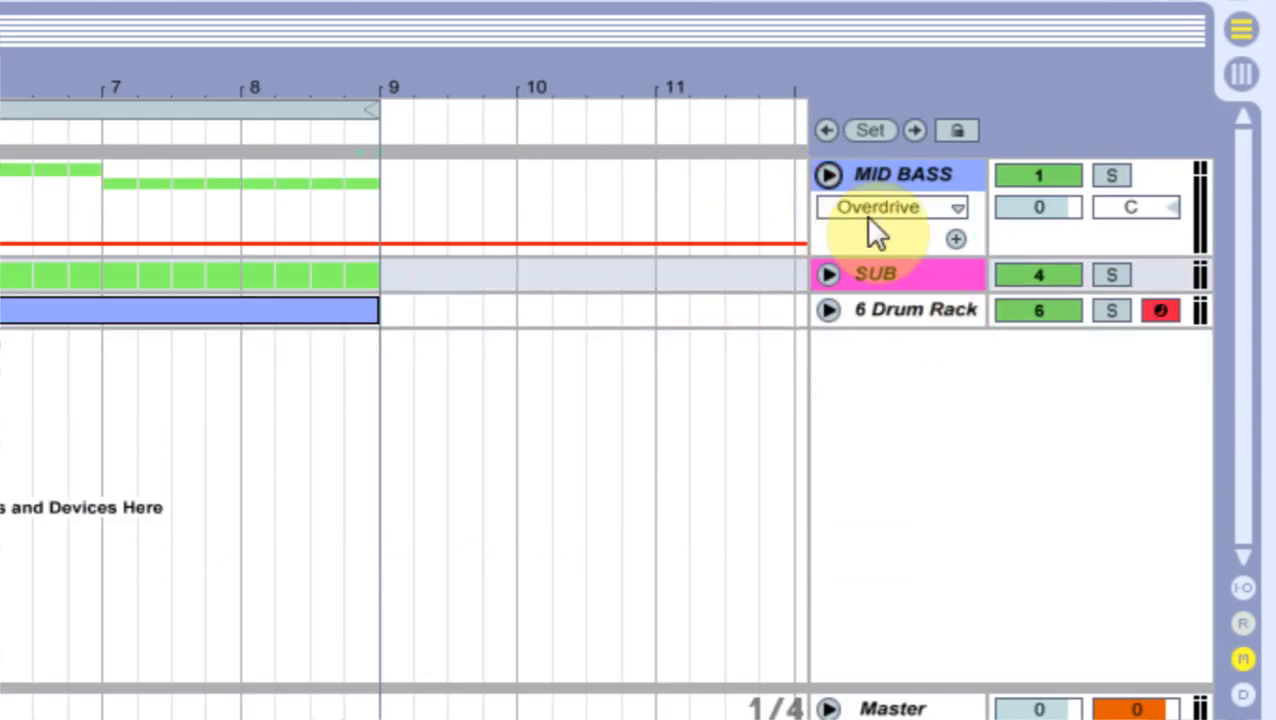
# - Expand the SUB group and add a Compressor audio effect to the group track
pyautogui.click(829, 274)
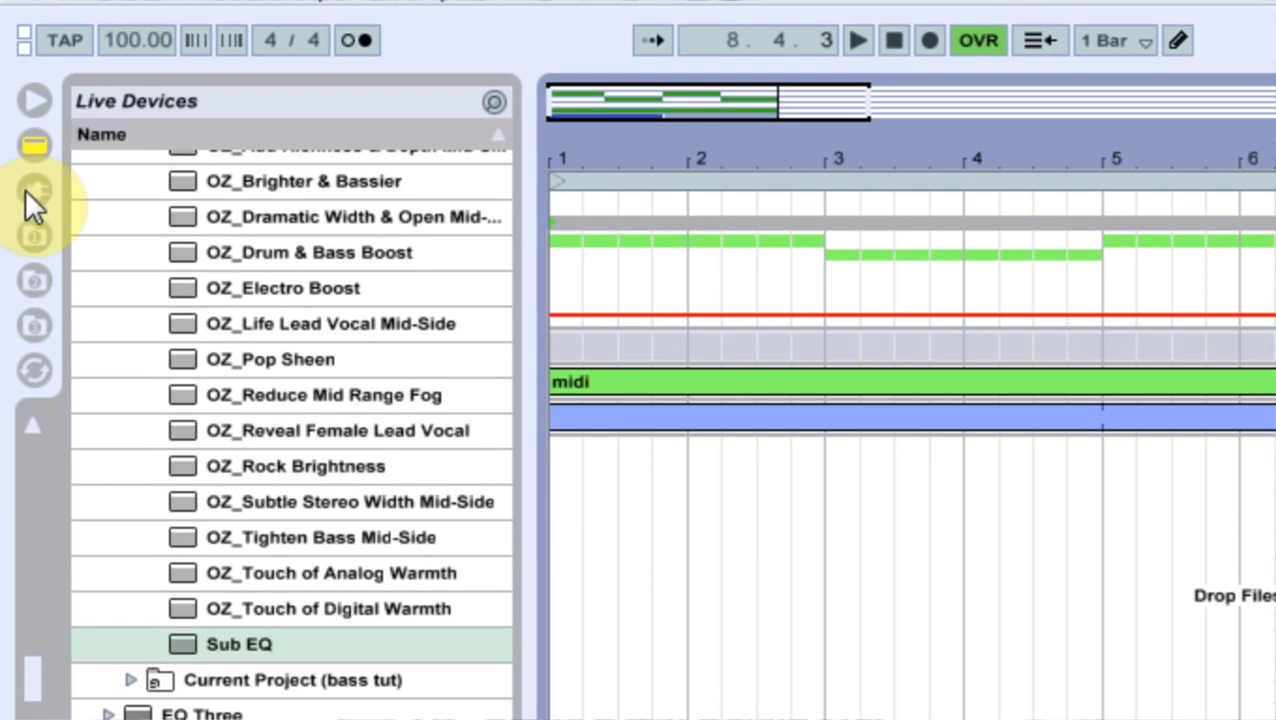
pyautogui.click(33, 190)
pyautogui.moveTo(48, 578); pyautogui.dragTo(35, 300)
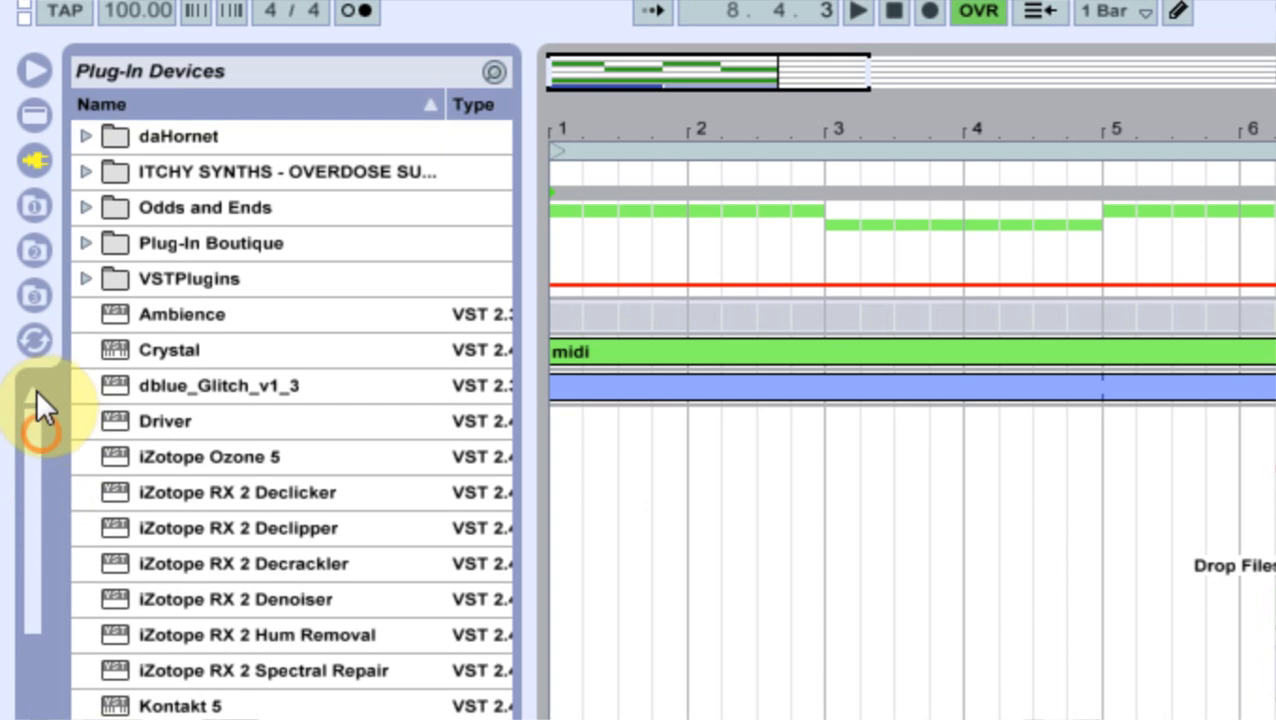
pyautogui.click(33, 148)
pyautogui.moveTo(38, 541); pyautogui.dragTo(41, 485)
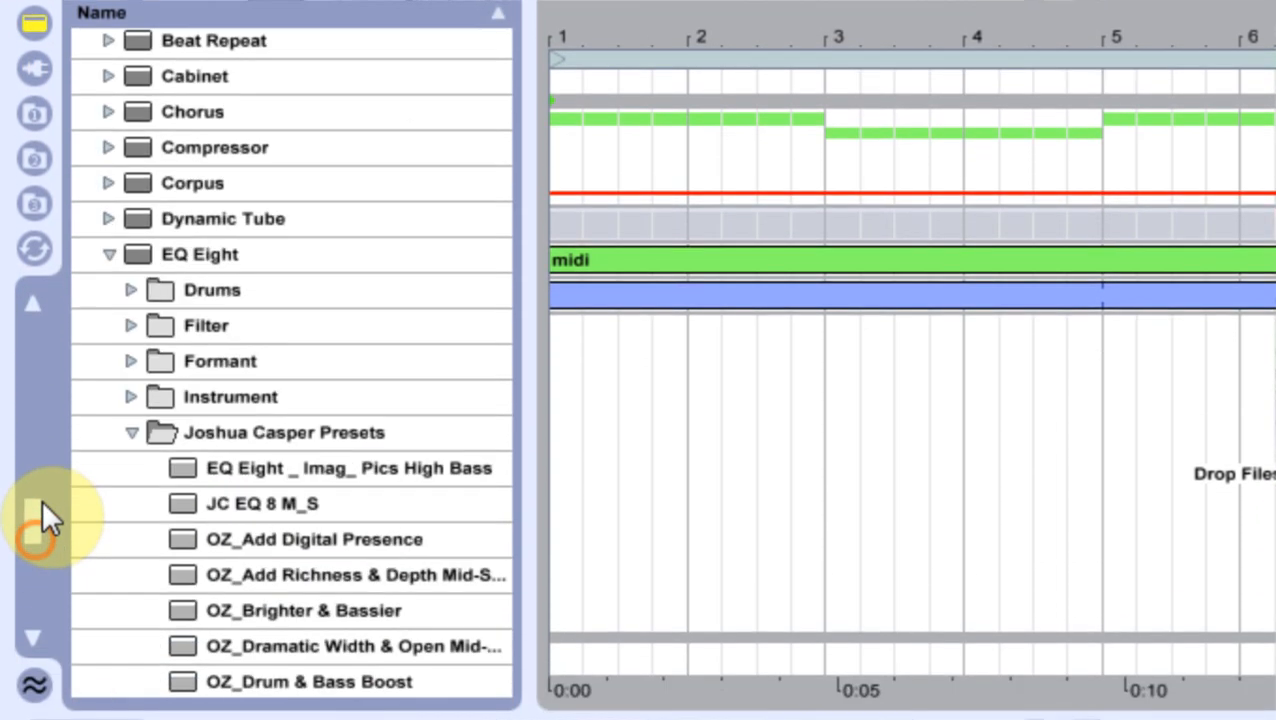
pyautogui.moveTo(141, 405); pyautogui.dragTo(900, 214)
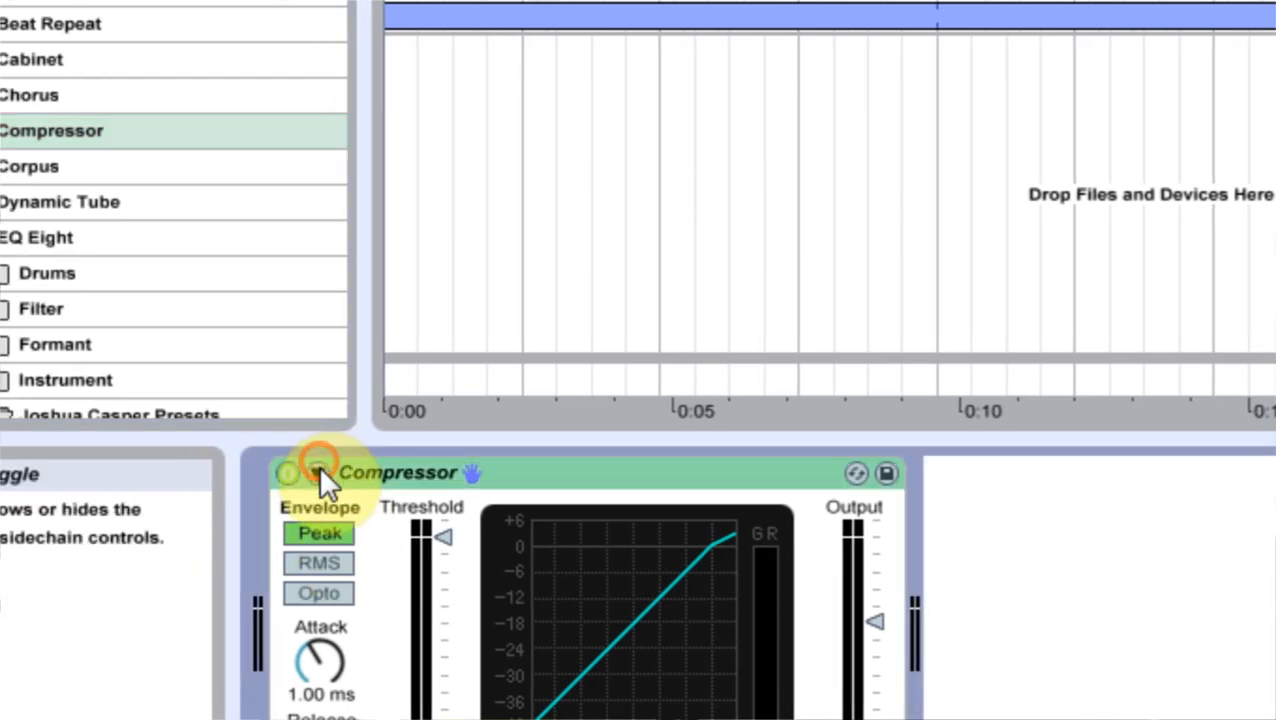
# - Enable the Compressor's sidechain and choose 6-Drum Rack as its audio source
pyautogui.click(318, 467)
pyautogui.click(336, 521)
pyautogui.click(365, 565)
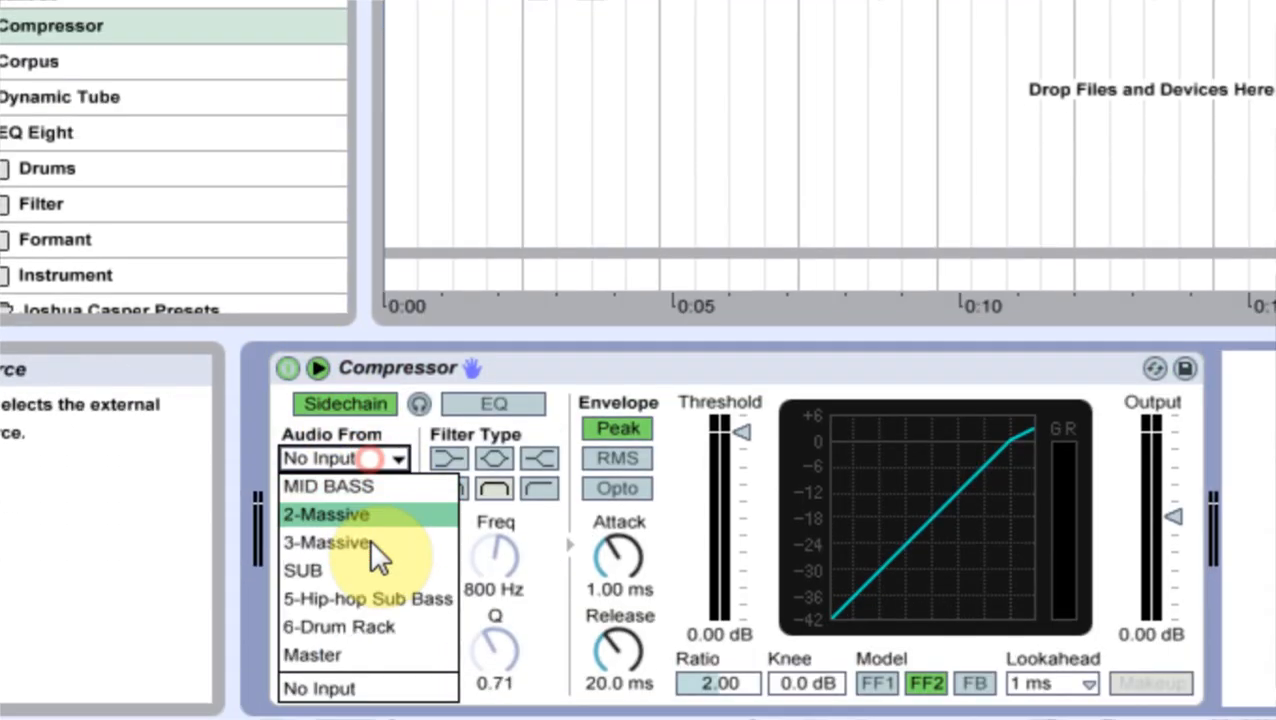
pyautogui.click(403, 552)
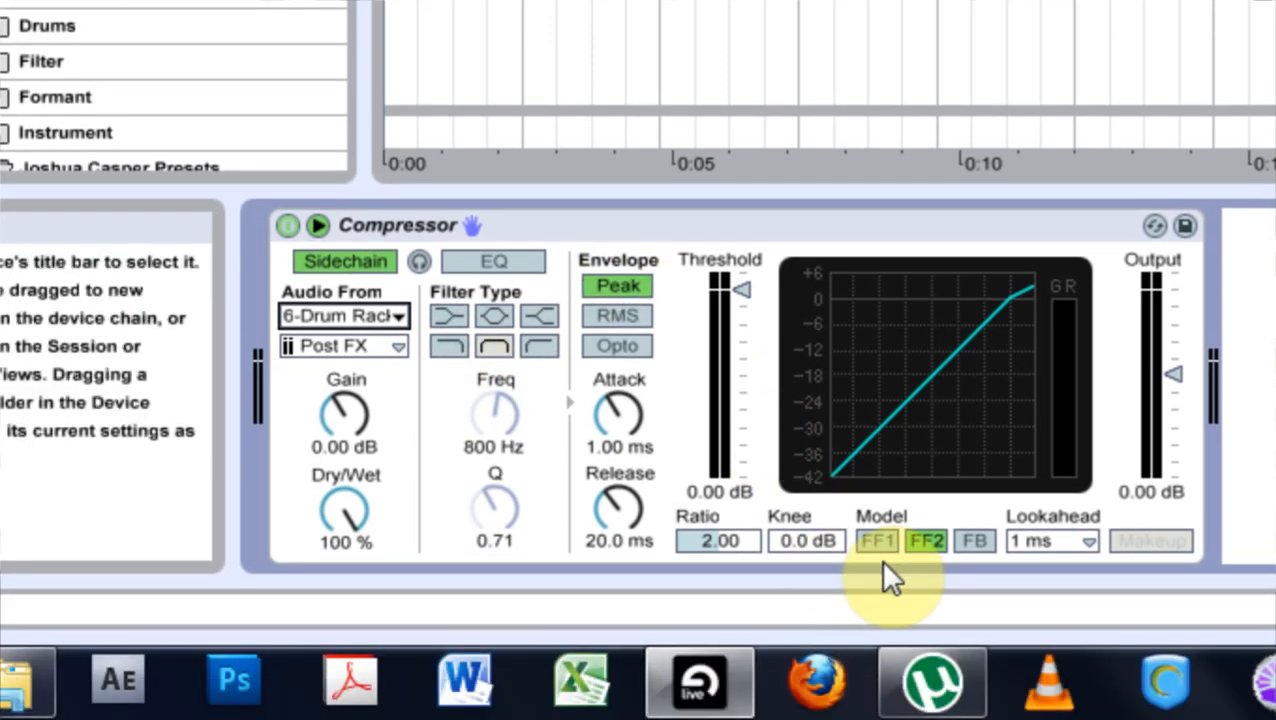
# - Switch the Compressor's model to FF1 and lower its threshold to -18.2 dB
pyautogui.click(874, 606)
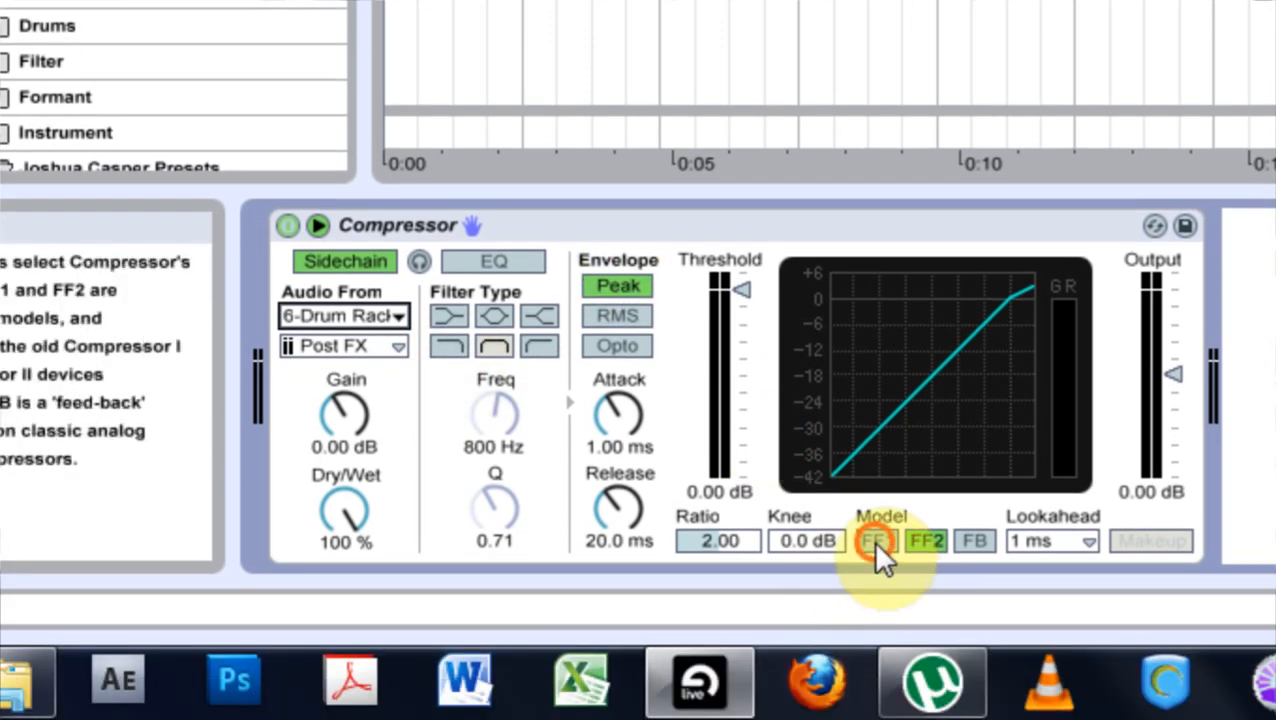
pyautogui.moveTo(743, 290); pyautogui.dragTo(739, 391)
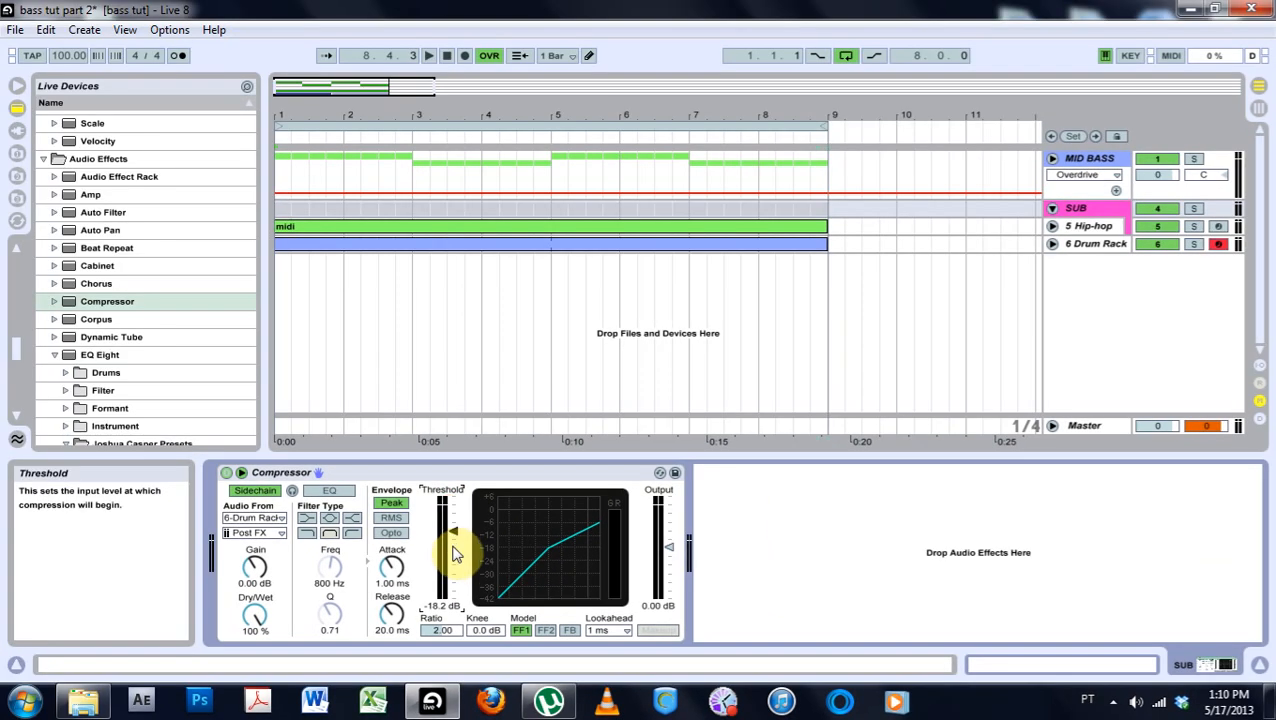
# - Collapse the SUB group and reduce the MID BASS track to its minimum height
pyautogui.click(1093, 214)
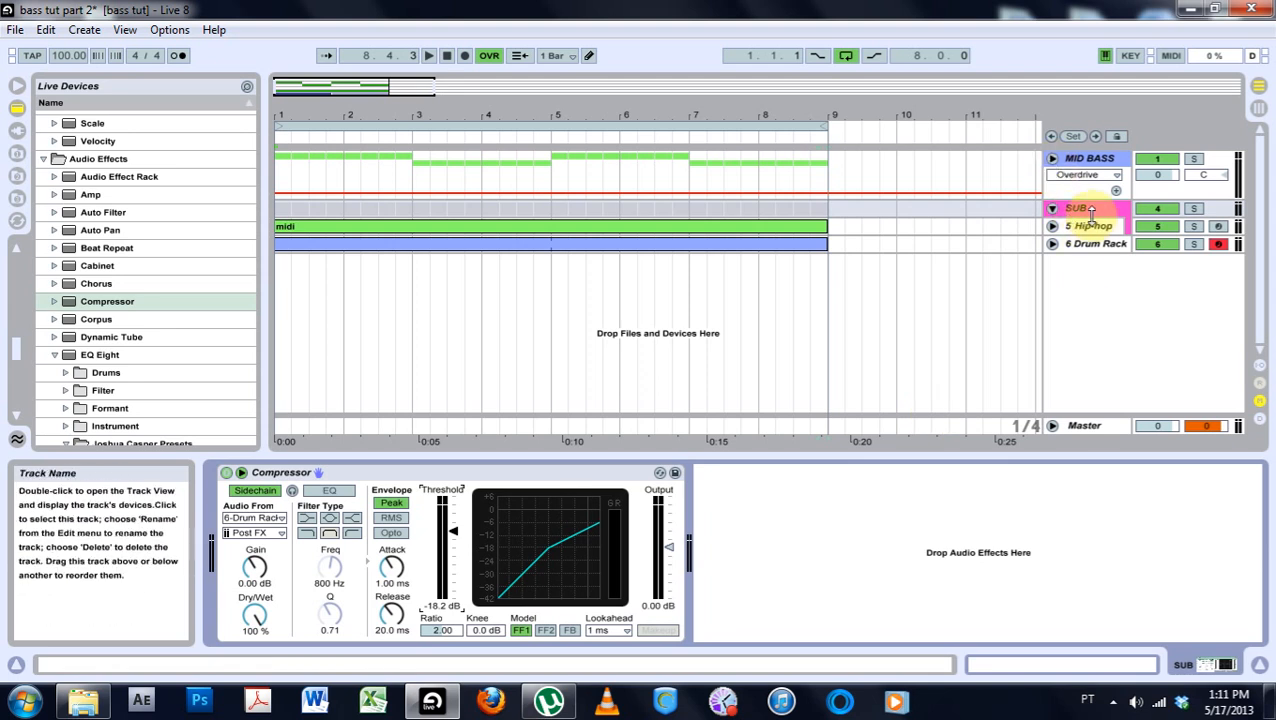
pyautogui.click(1053, 208)
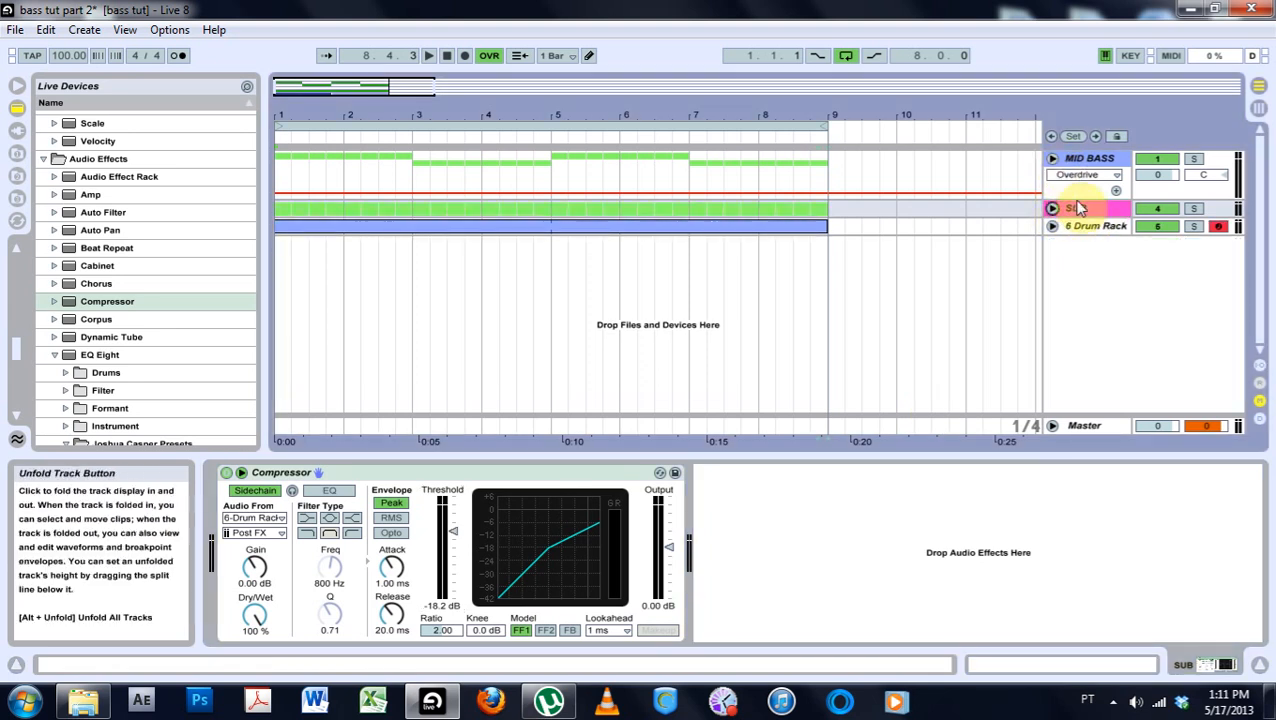
pyautogui.moveTo(1079, 199); pyautogui.dragTo(1078, 167)
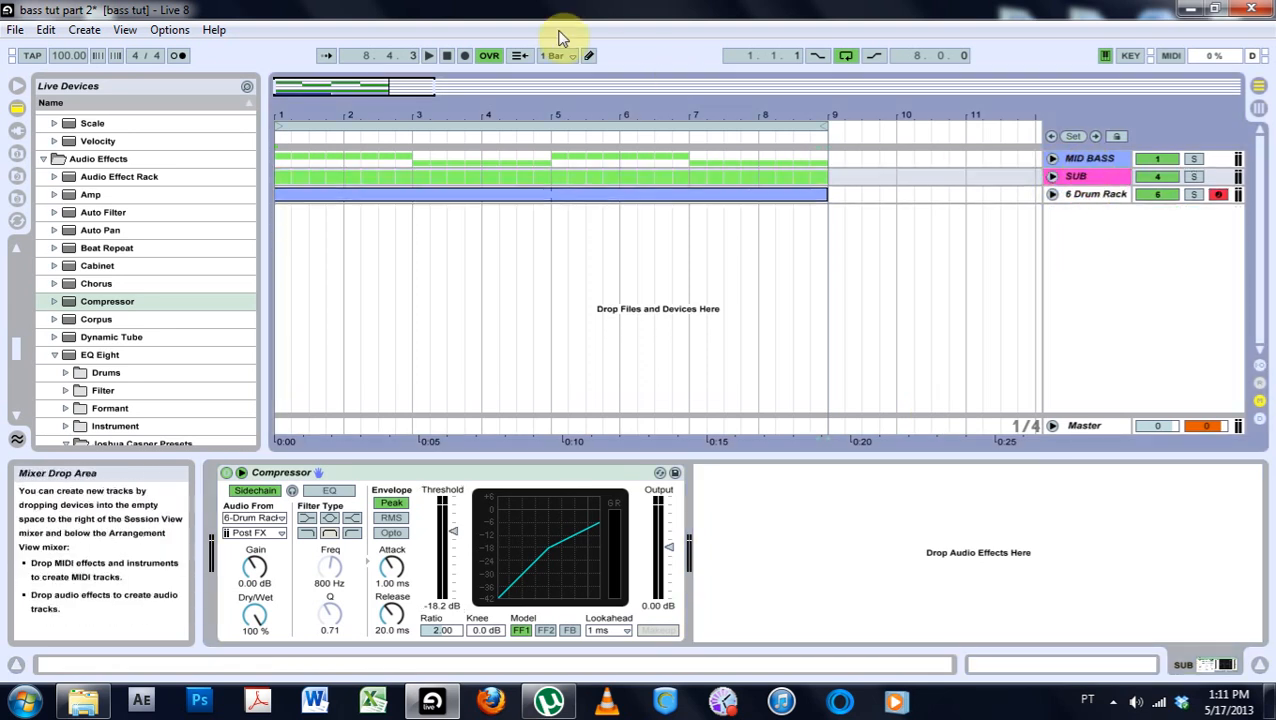
# - Expand the MID BASS and SUB groups to show their individual tracks
pyautogui.click(441, 53)
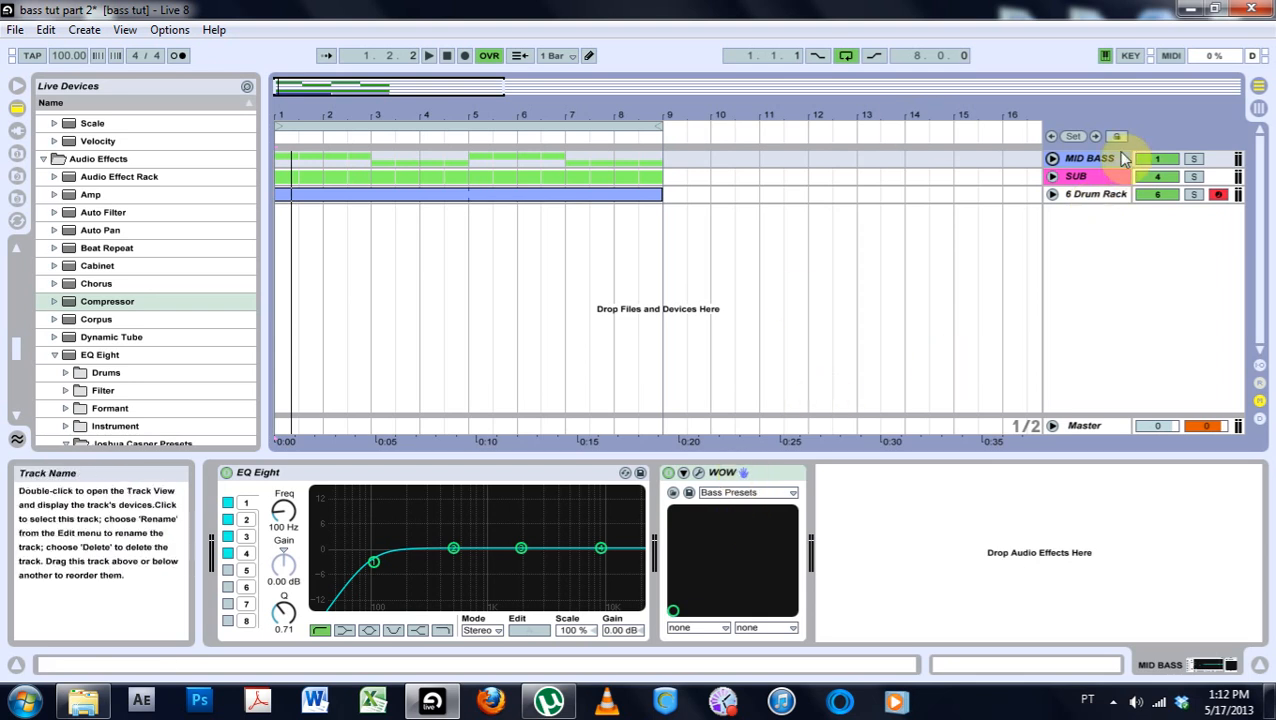
pyautogui.click(703, 602)
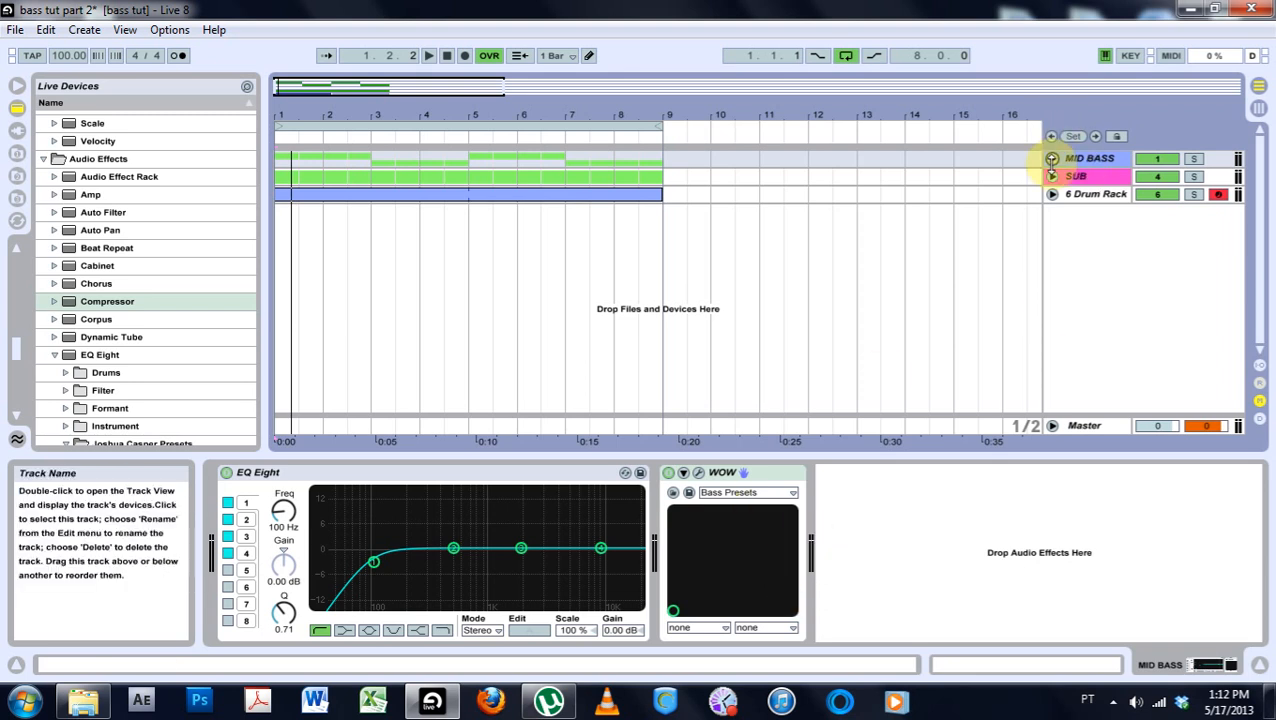
pyautogui.click(1052, 158)
pyautogui.click(1051, 214)
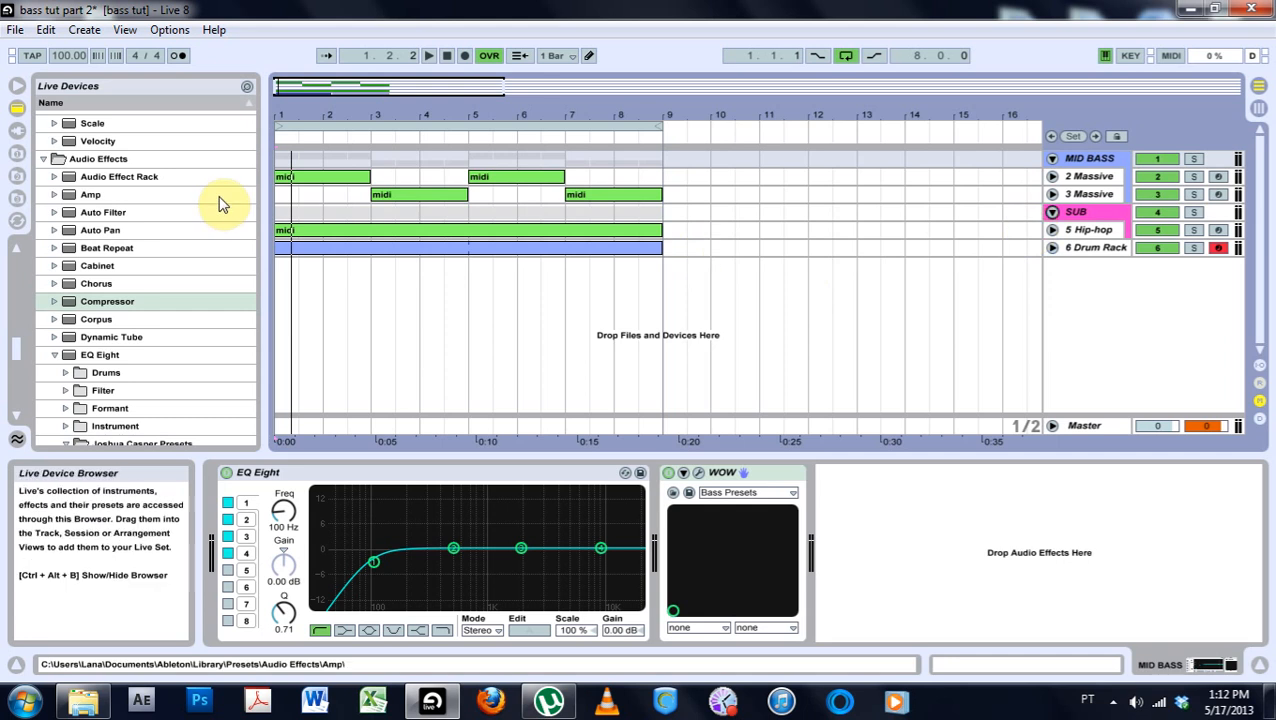
# - Examine the MIDI clips on the two Massive tracks, the Hip-hop sub track and the Drum Rack track
pyautogui.click(304, 179)
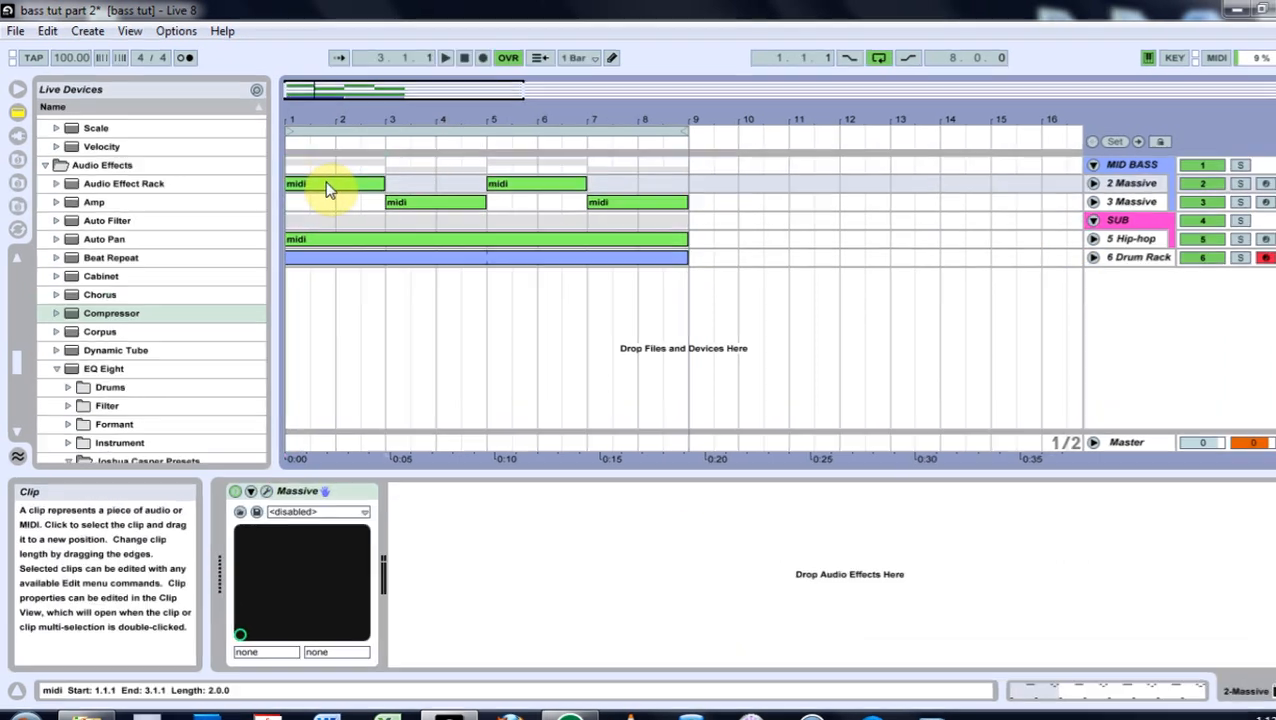
pyautogui.doubleClick(317, 178)
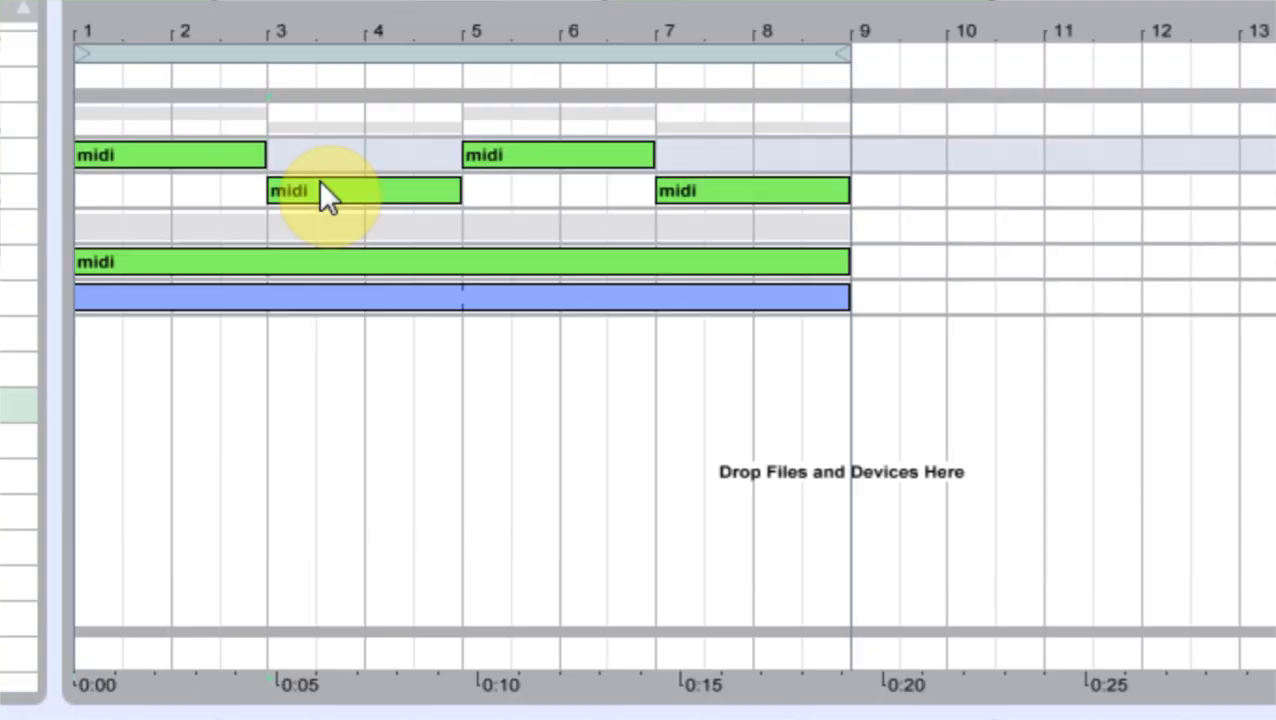
pyautogui.click(320, 182)
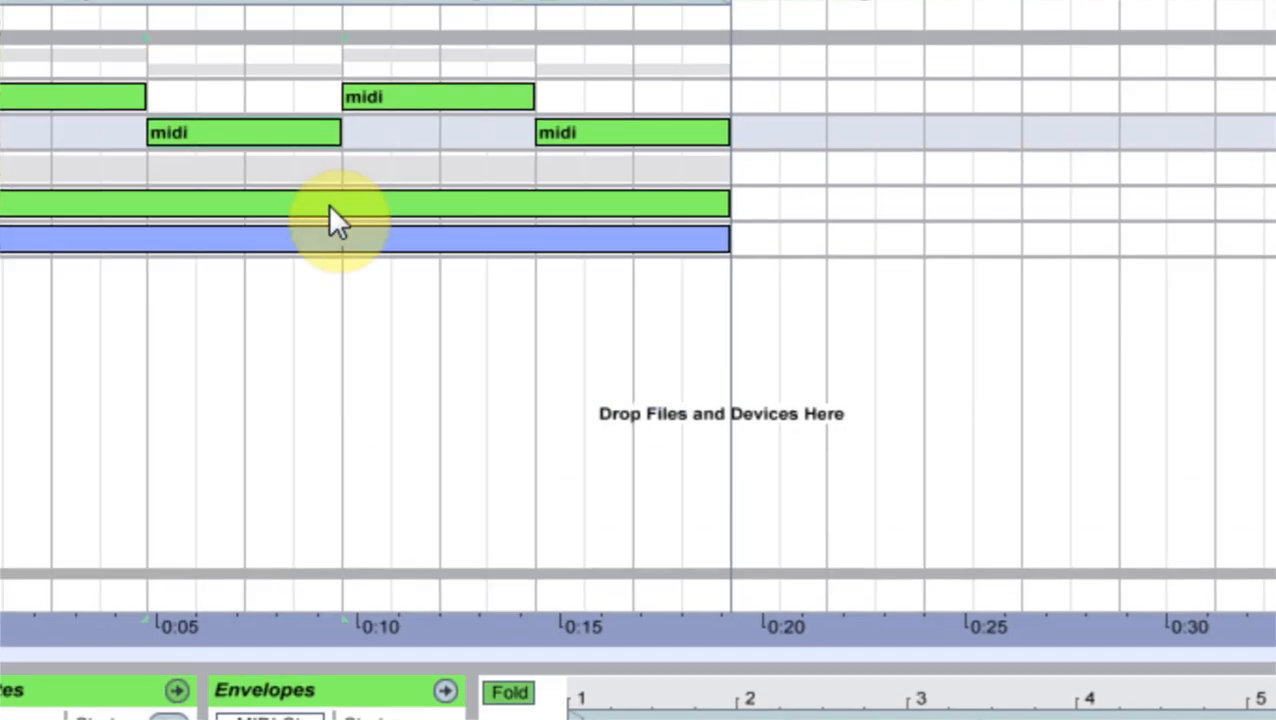
pyautogui.click(331, 204)
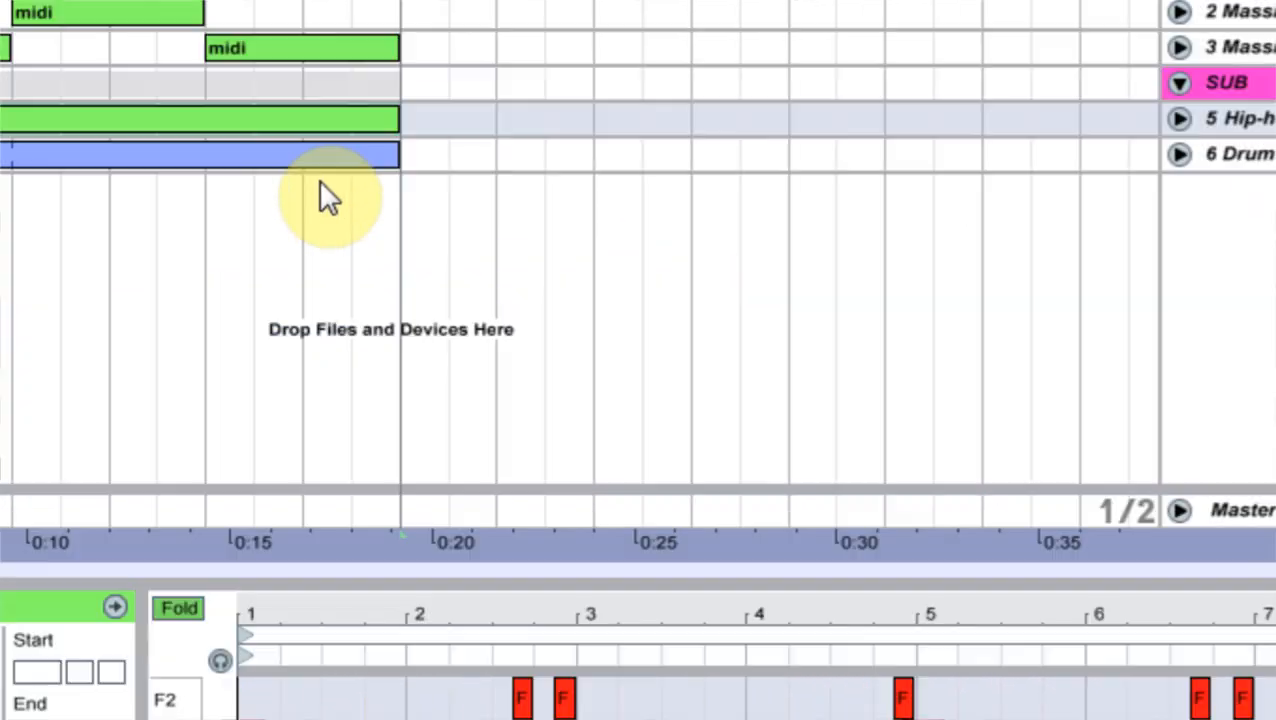
pyautogui.click(322, 194)
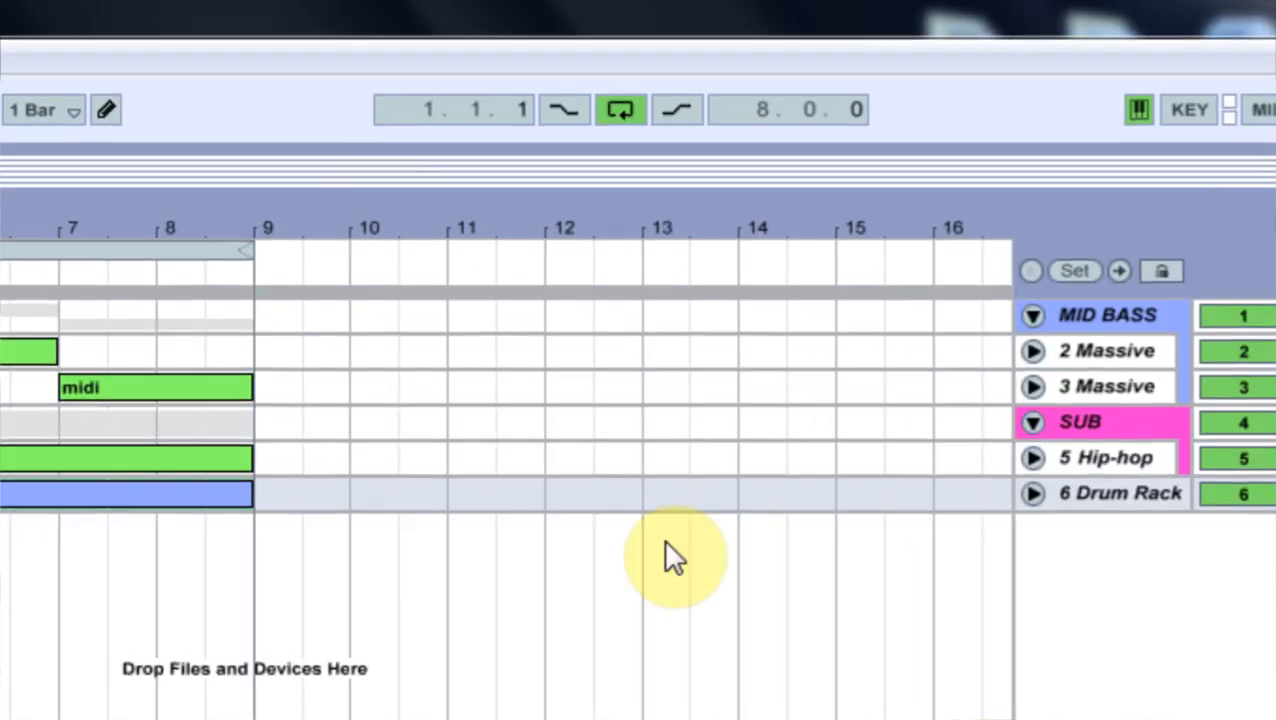
pyautogui.click(958, 418)
pyautogui.click(319, 384)
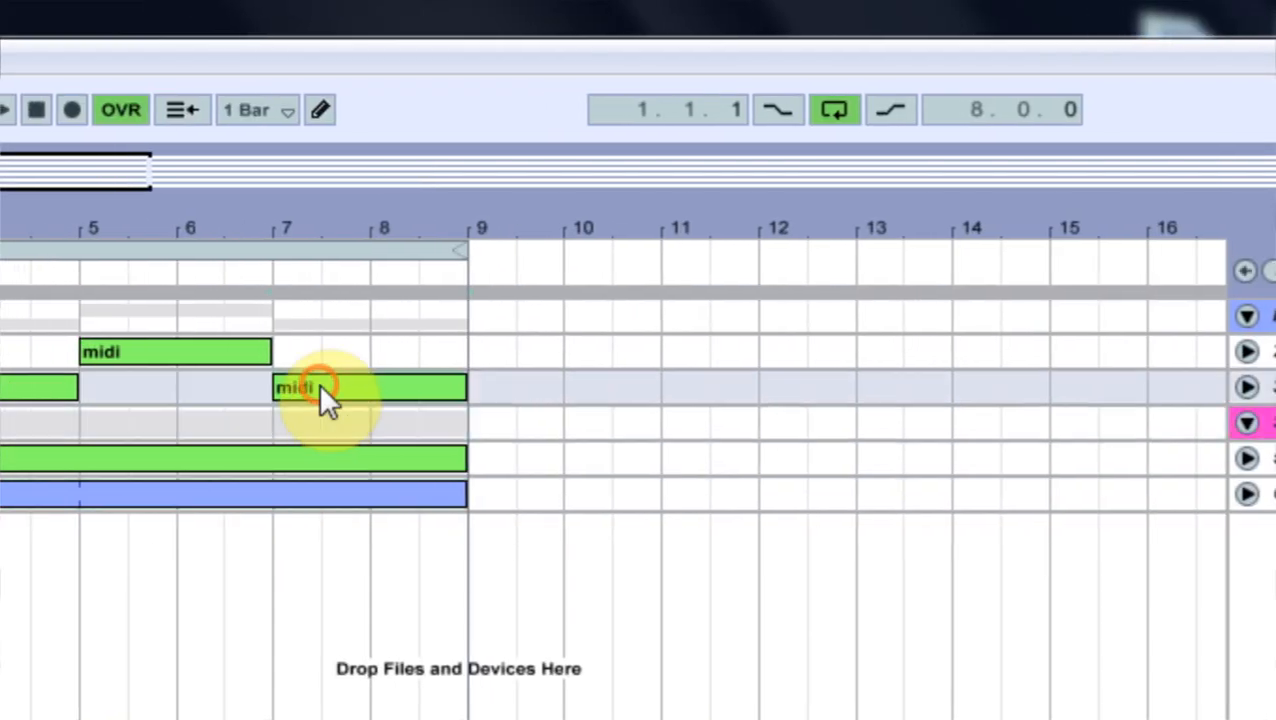